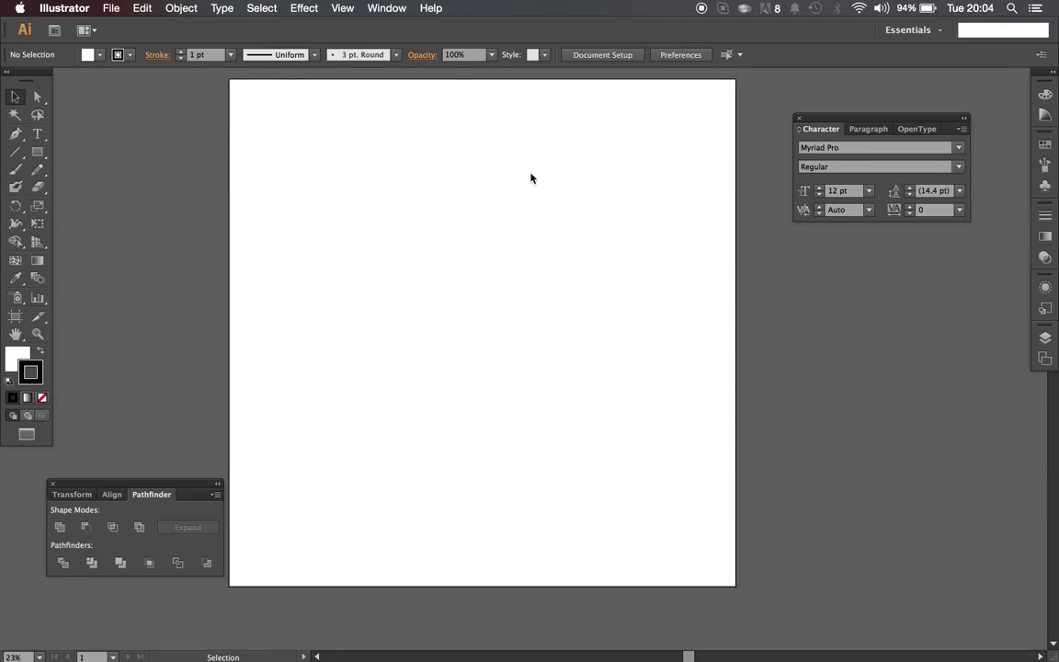
- Reset the Essentials workspace to clear extra panels, then pick the Rectangle tool
{"action": "left_click", "coordinate": [936, 32]}
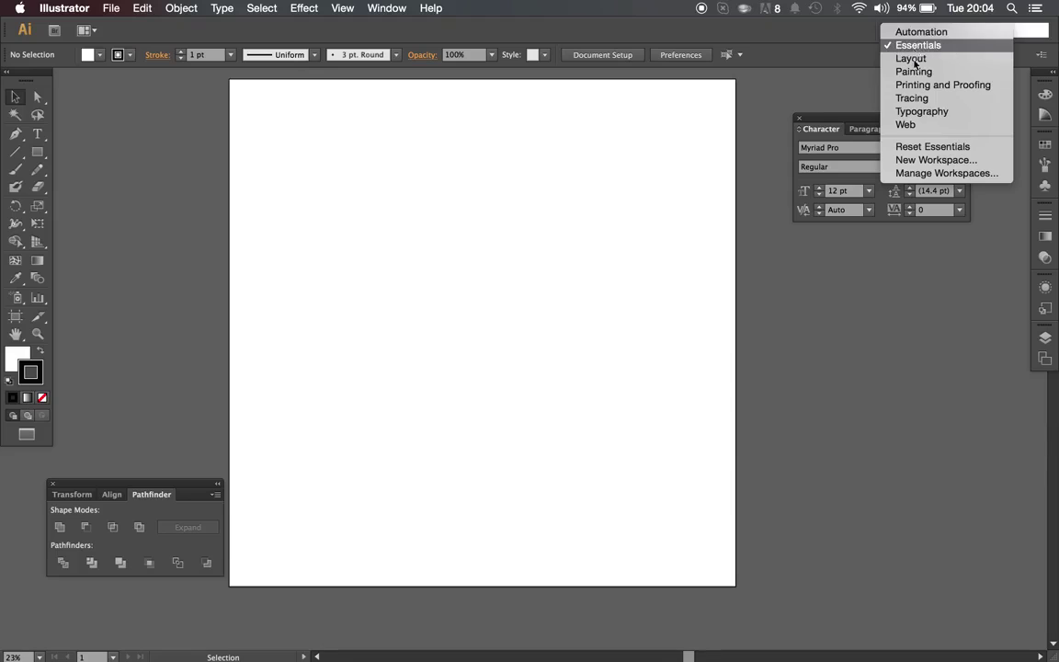
{"action": "left_click", "coordinate": [931, 147]}
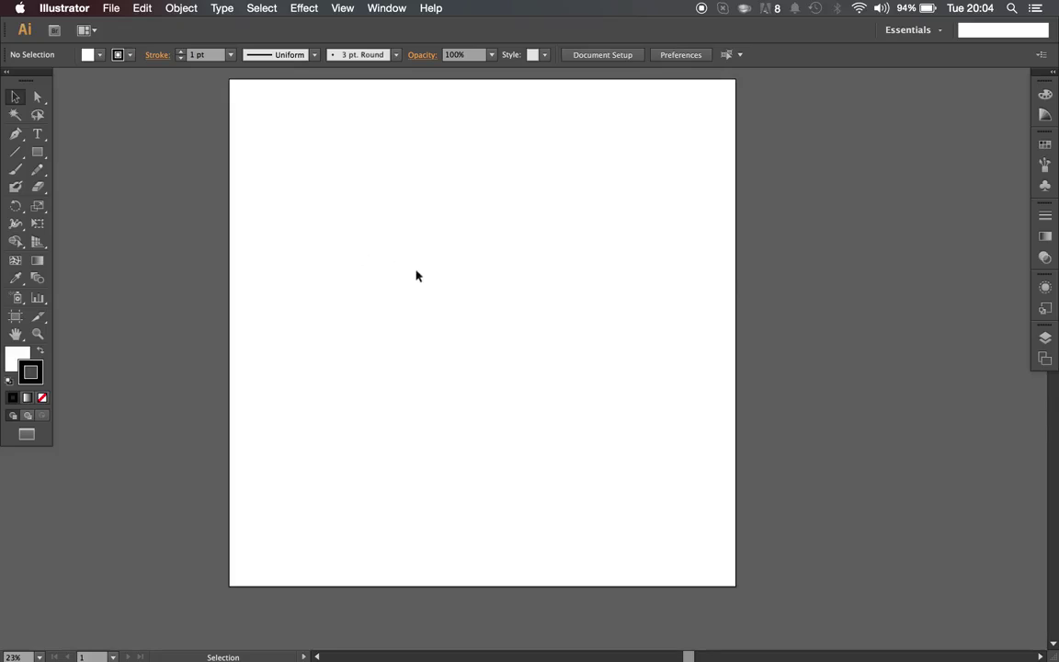
{"action": "left_click", "coordinate": [36, 151]}
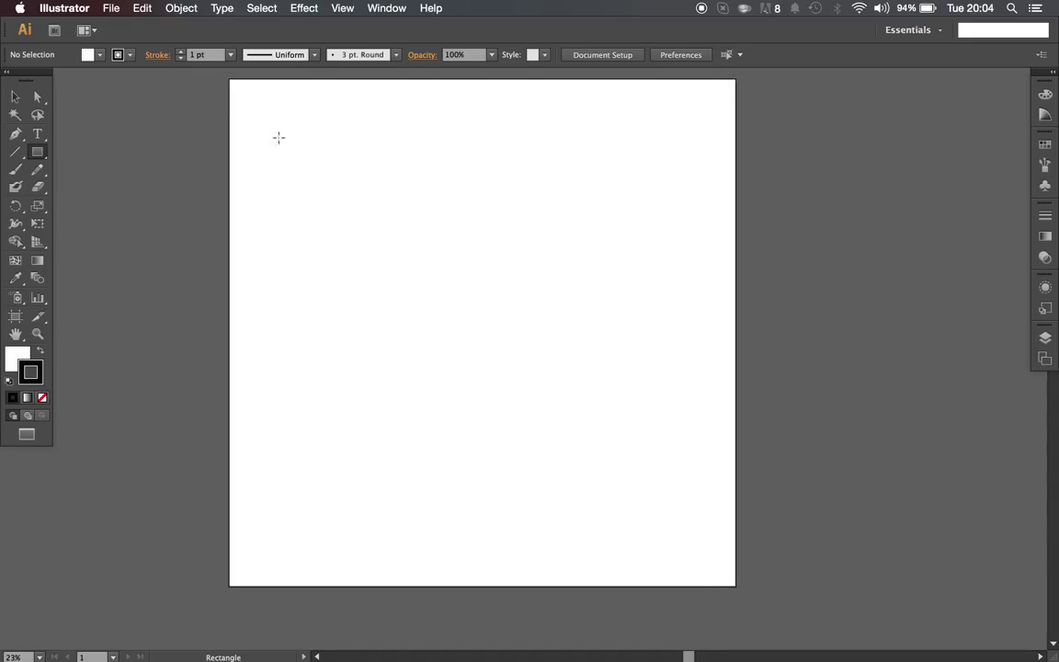
- Draw a rectangle covering the whole artboard and fill it dark grey
{"action": "left_click_drag", "start_coordinate": [220, 77], "coordinate": [745, 595]}
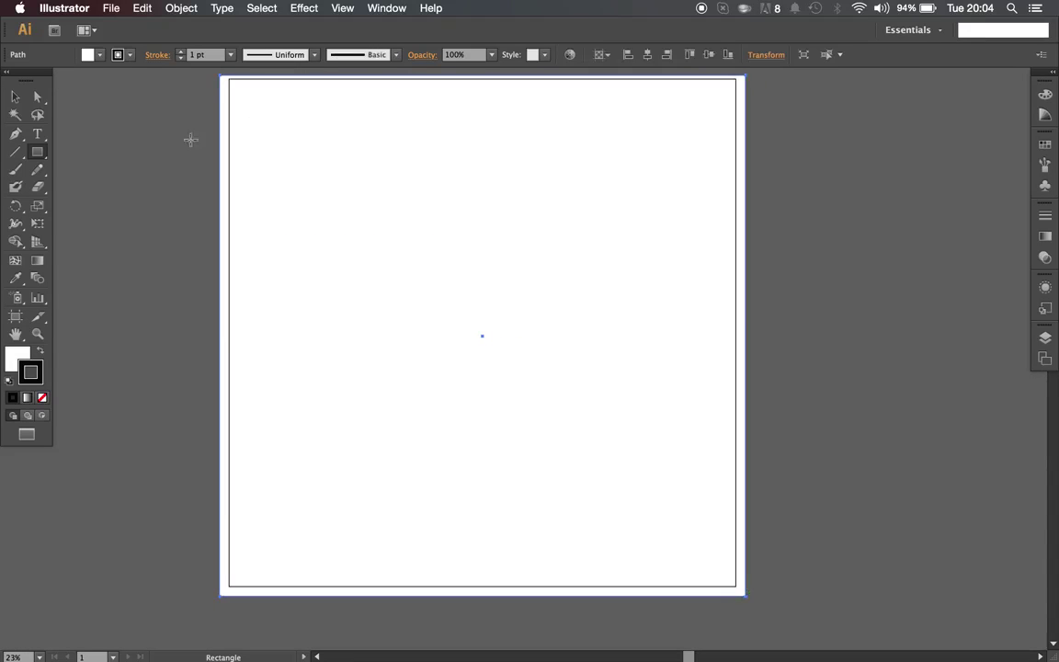
{"action": "left_click", "coordinate": [88, 53]}
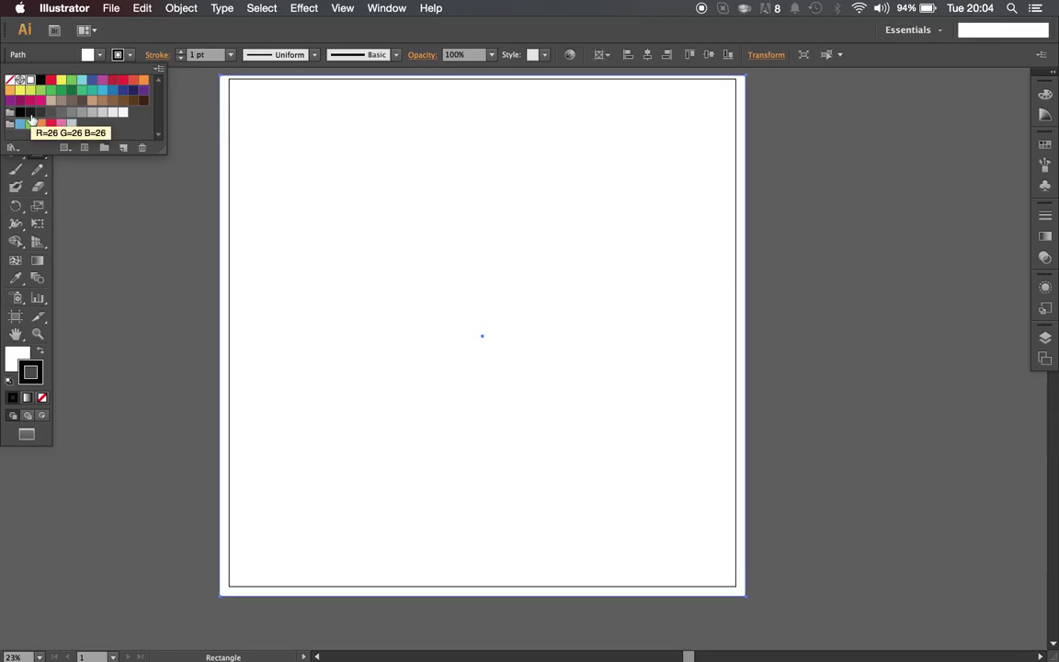
{"action": "left_click", "coordinate": [30, 114]}
{"action": "left_click", "coordinate": [41, 111]}
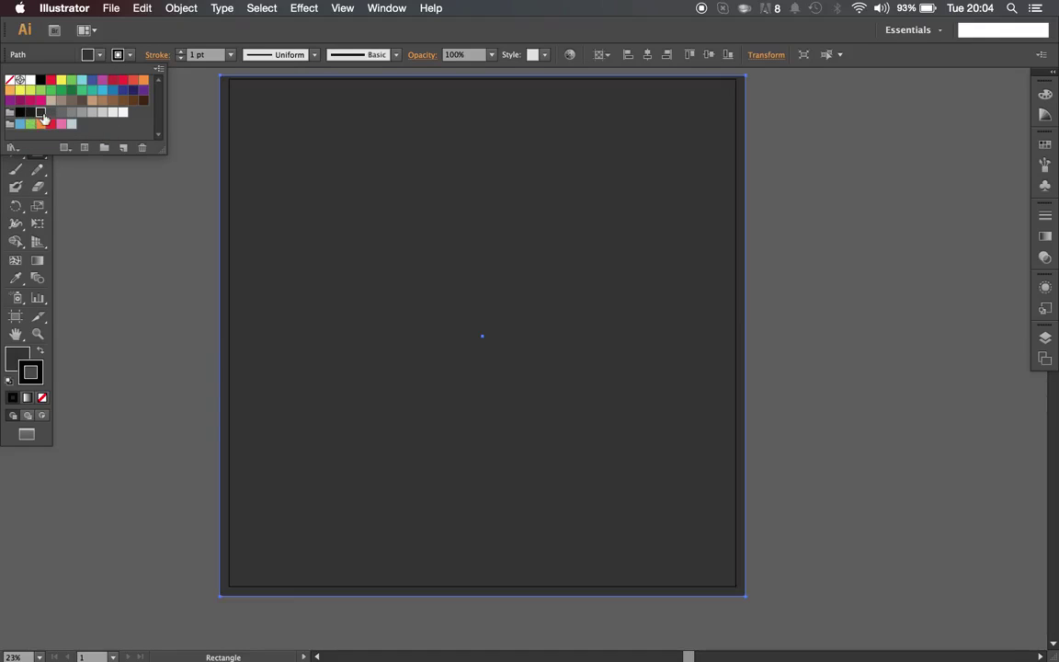
{"action": "left_click", "coordinate": [15, 95]}
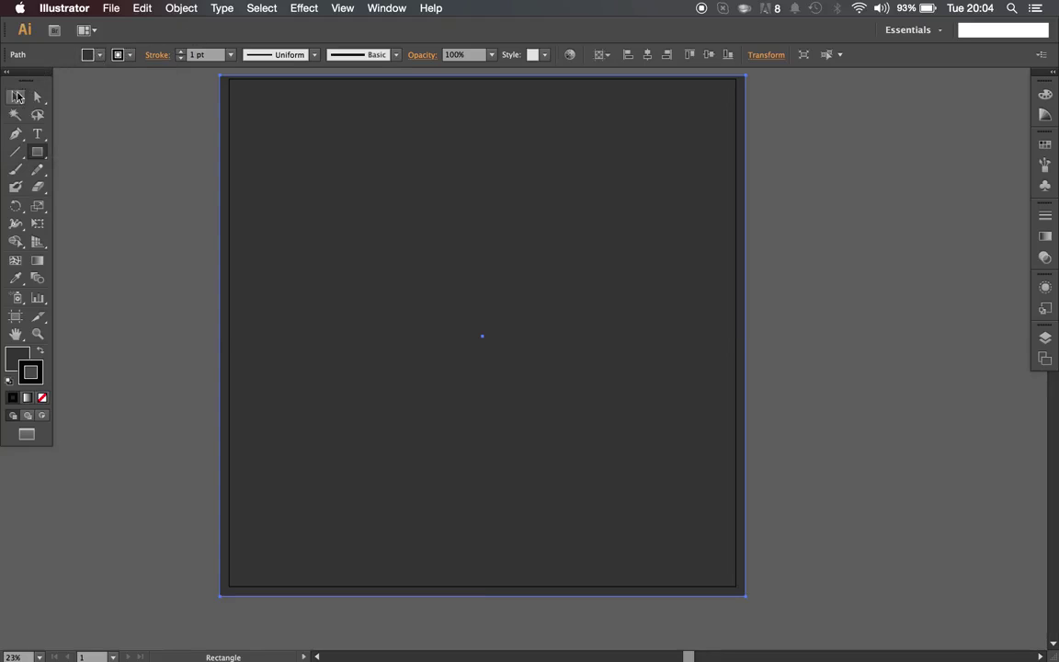
{"action": "left_click", "coordinate": [169, 149]}
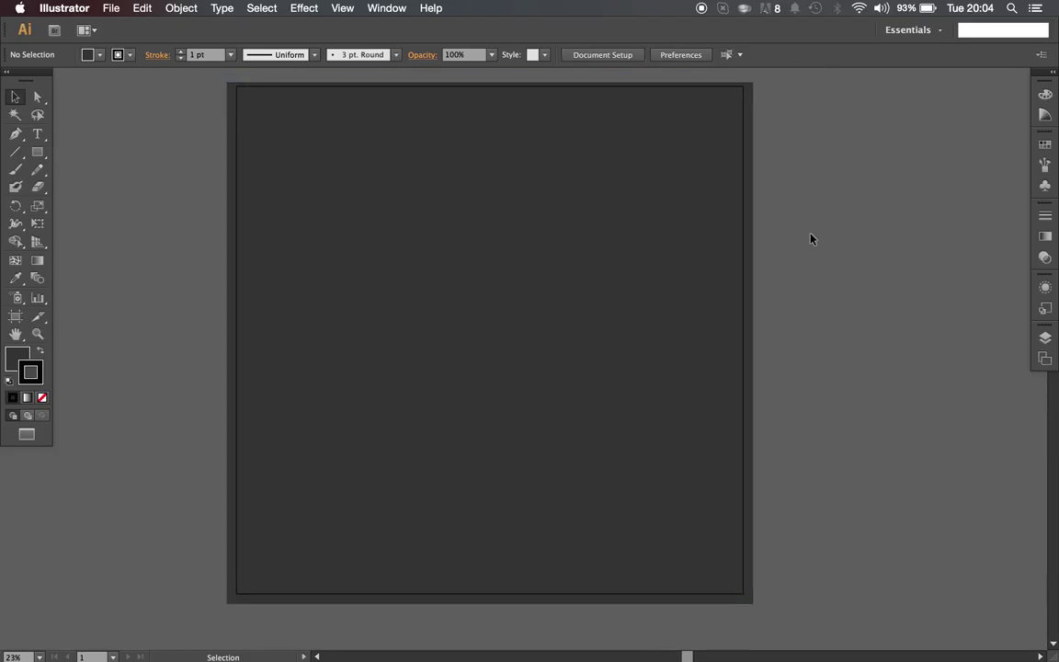
- Change the background rectangle's fill to a mid-grey swatch
{"action": "scroll", "coordinate": [810, 237], "scroll_direction": "left", "scroll_amount": 3}
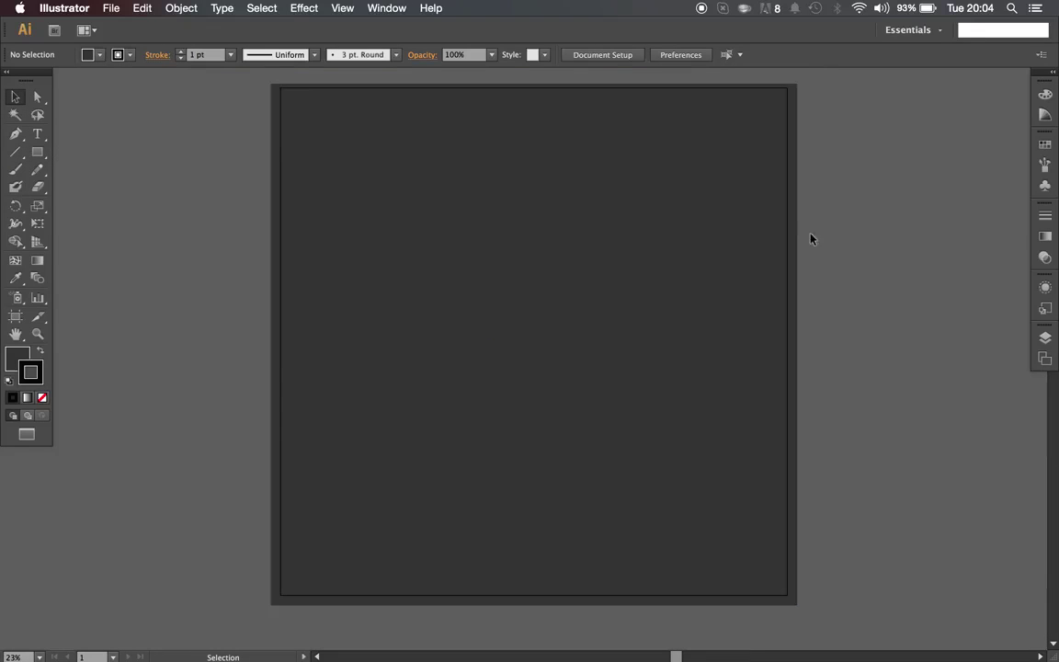
{"action": "left_click", "coordinate": [295, 132]}
{"action": "left_click", "coordinate": [99, 56]}
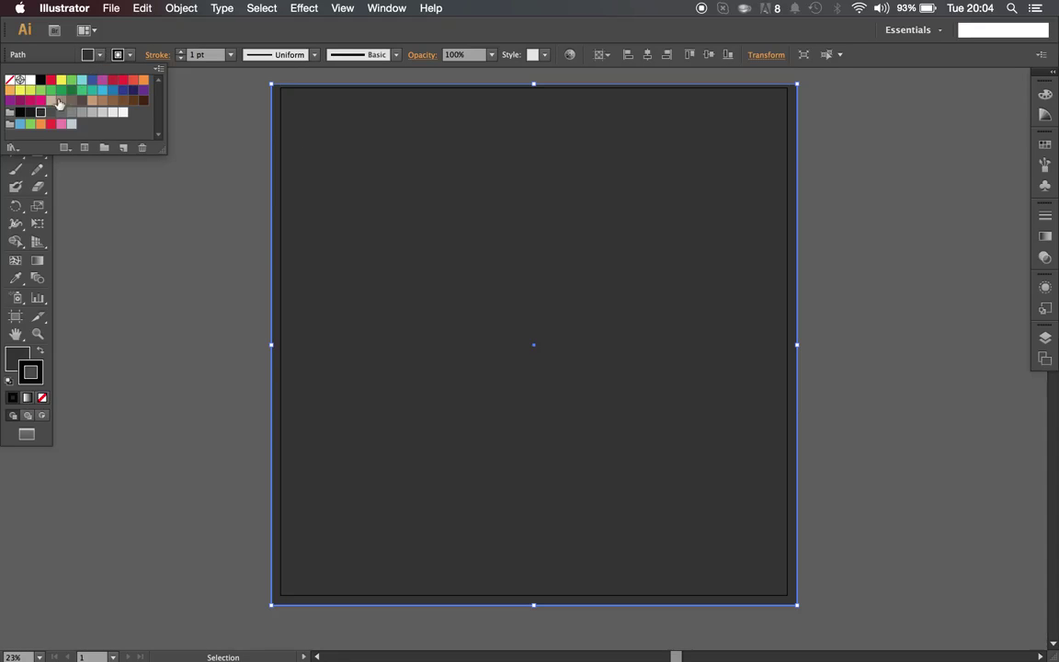
{"action": "left_click", "coordinate": [28, 112]}
{"action": "left_click", "coordinate": [19, 112]}
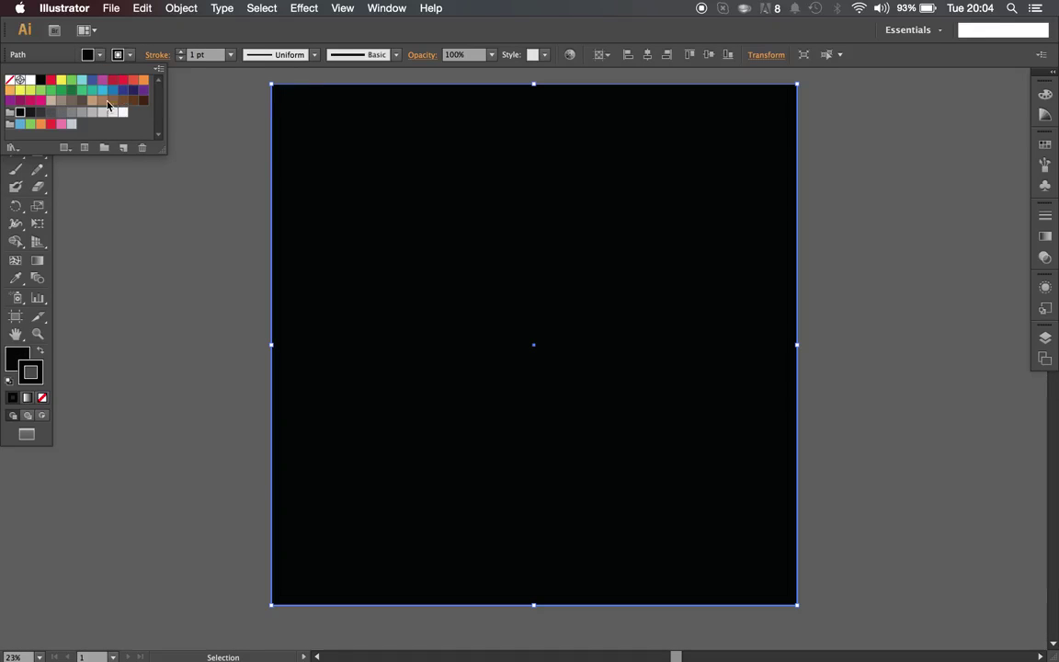
{"action": "left_click", "coordinate": [50, 112]}
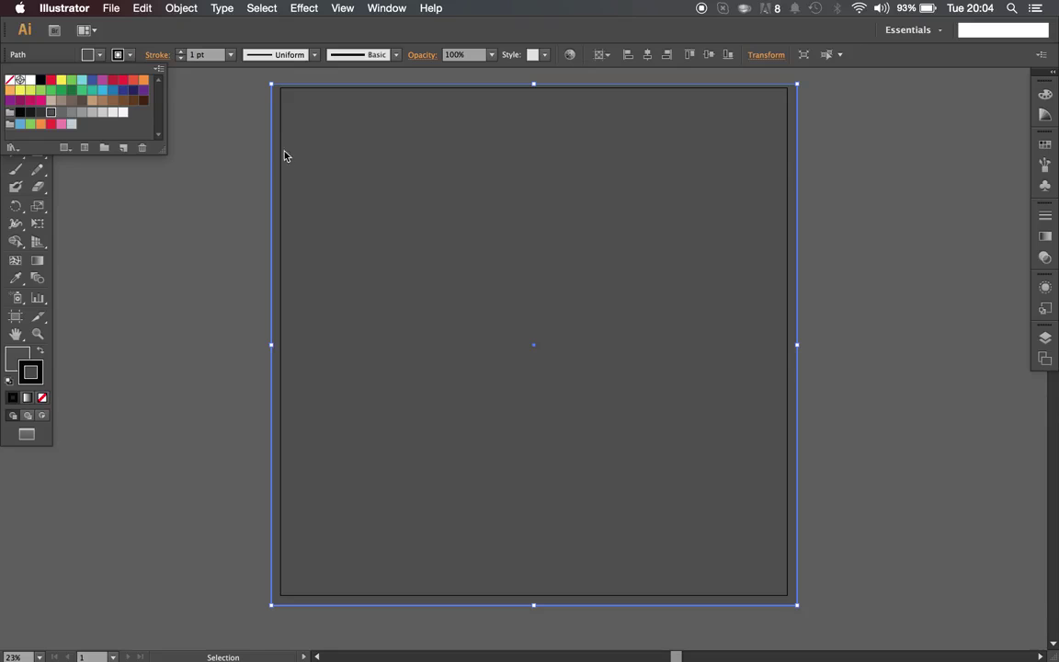
{"action": "left_click", "coordinate": [271, 347]}
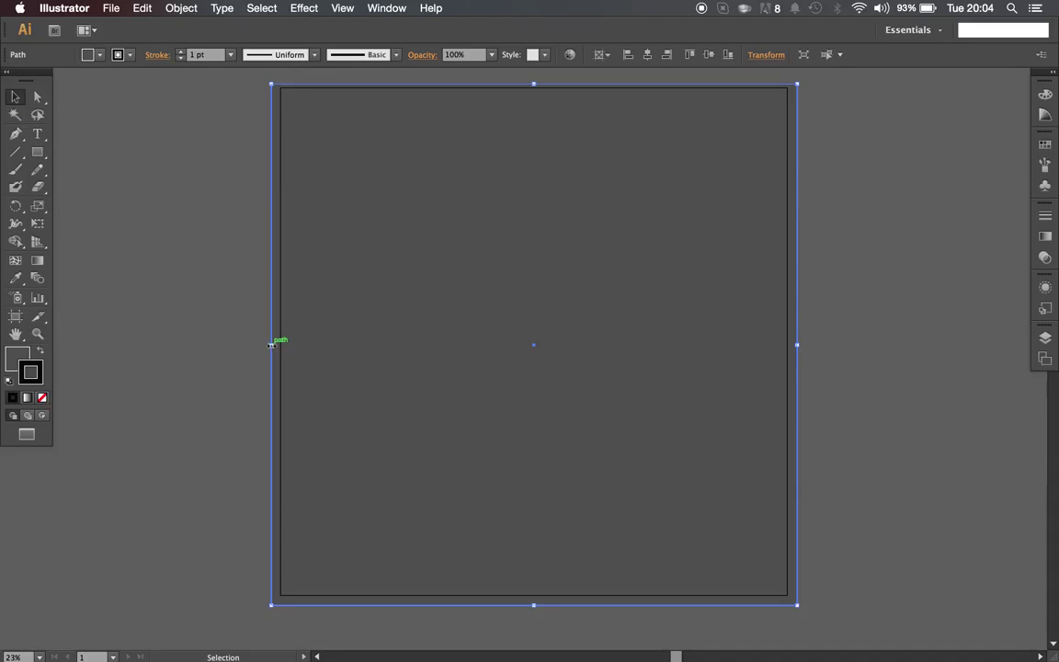
- Align the rectangle's left and right sides exactly to the artboard edges
{"action": "left_click_drag", "start_coordinate": [271, 347], "coordinate": [280, 346]}
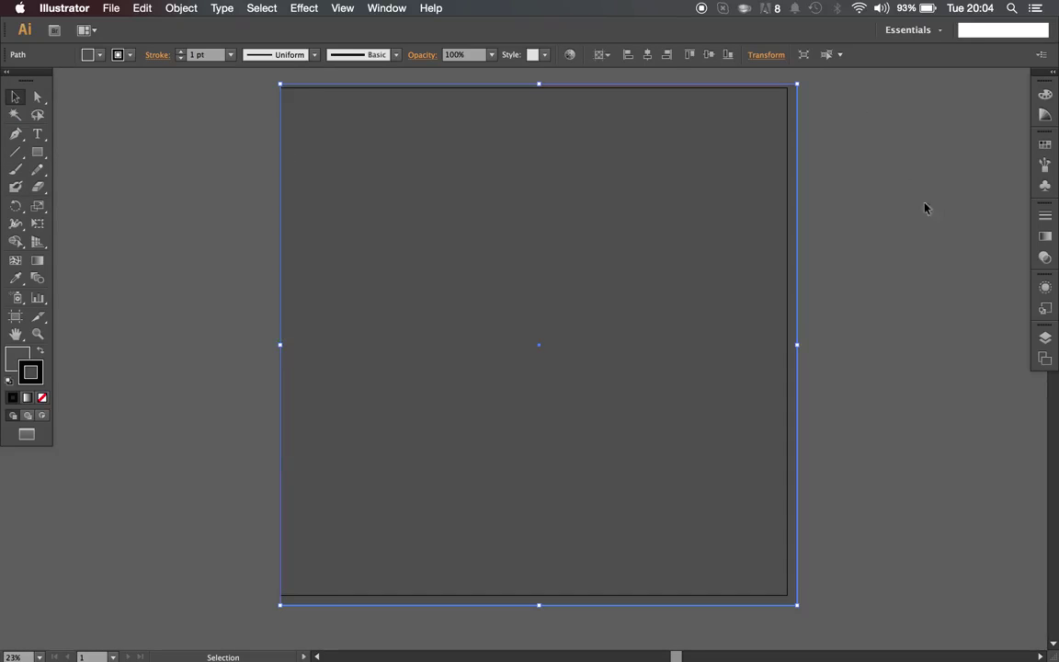
{"action": "left_click_drag", "start_coordinate": [796, 346], "coordinate": [787, 345]}
{"action": "left_click", "coordinate": [230, 253]}
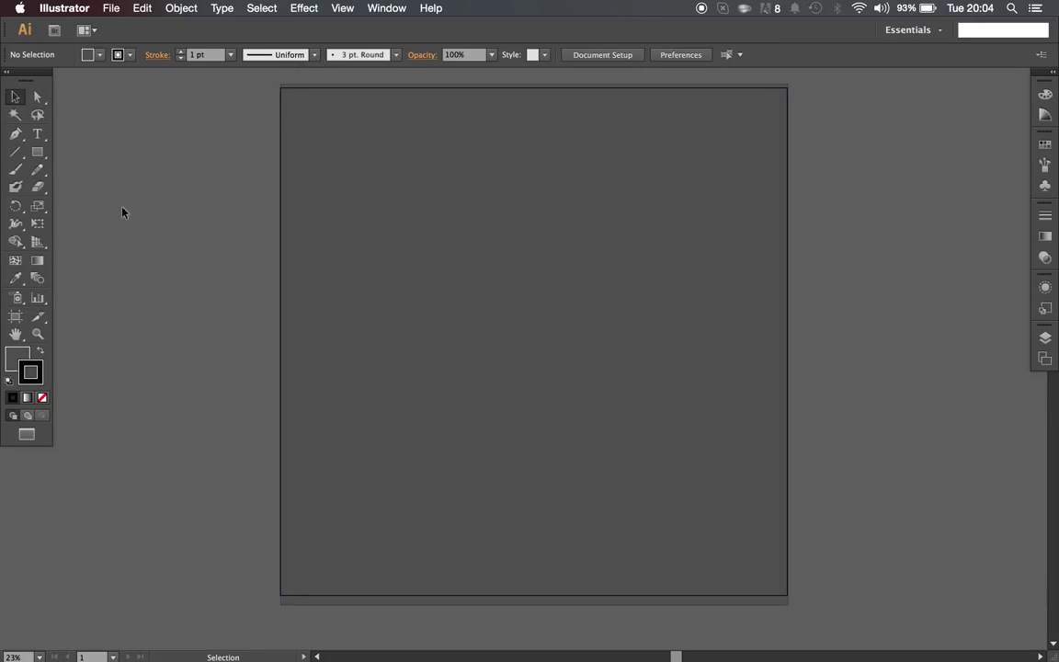
- Type a lowercase e on the artboard and scale it up to 282 pt
{"action": "left_click", "coordinate": [38, 135]}
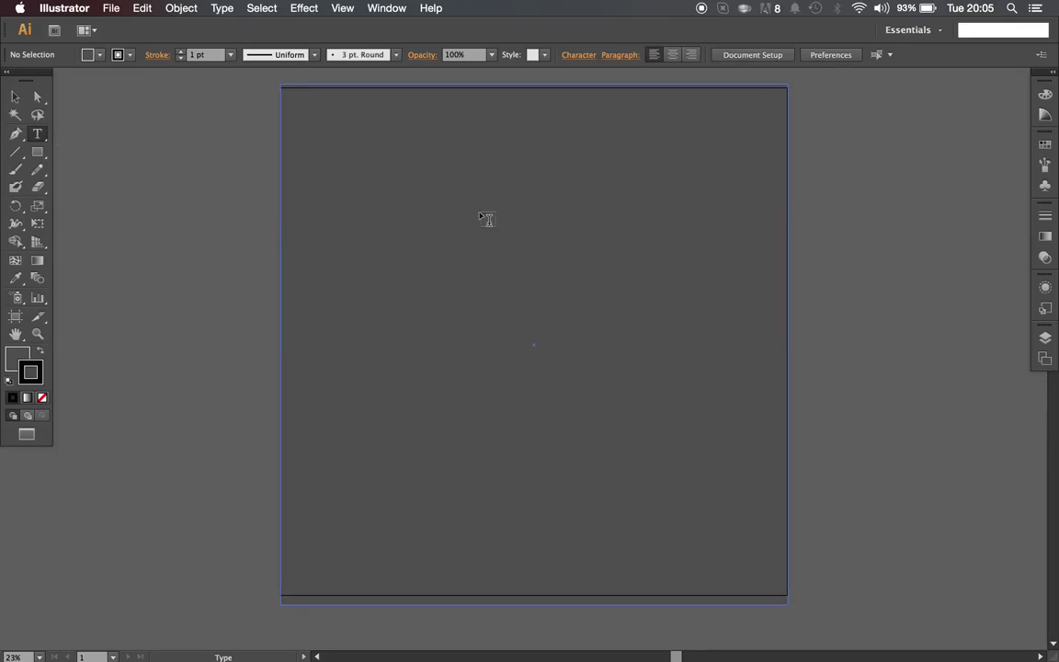
{"action": "left_click", "coordinate": [497, 265]}
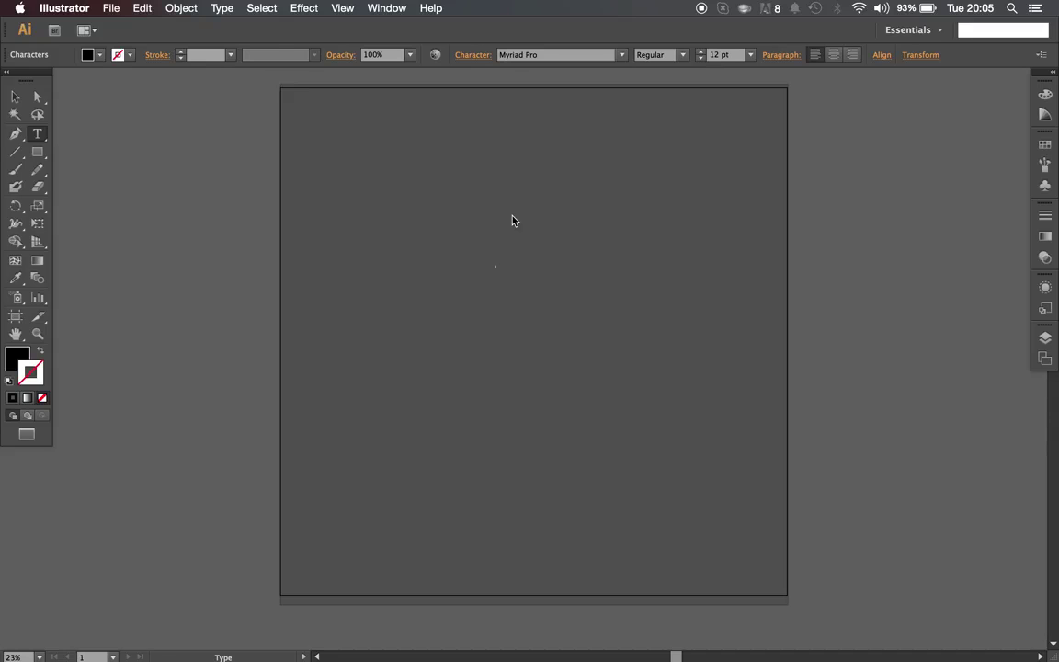
{"action": "left_click", "coordinate": [13, 98]}
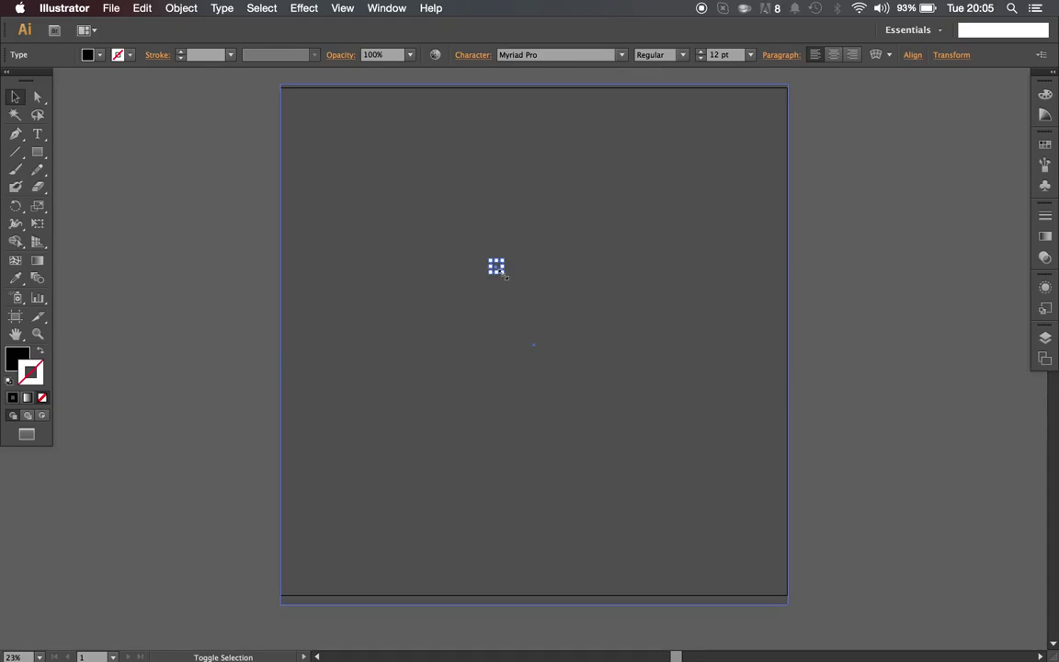
{"action": "left_click_drag", "start_coordinate": [504, 273], "coordinate": [649, 411]}
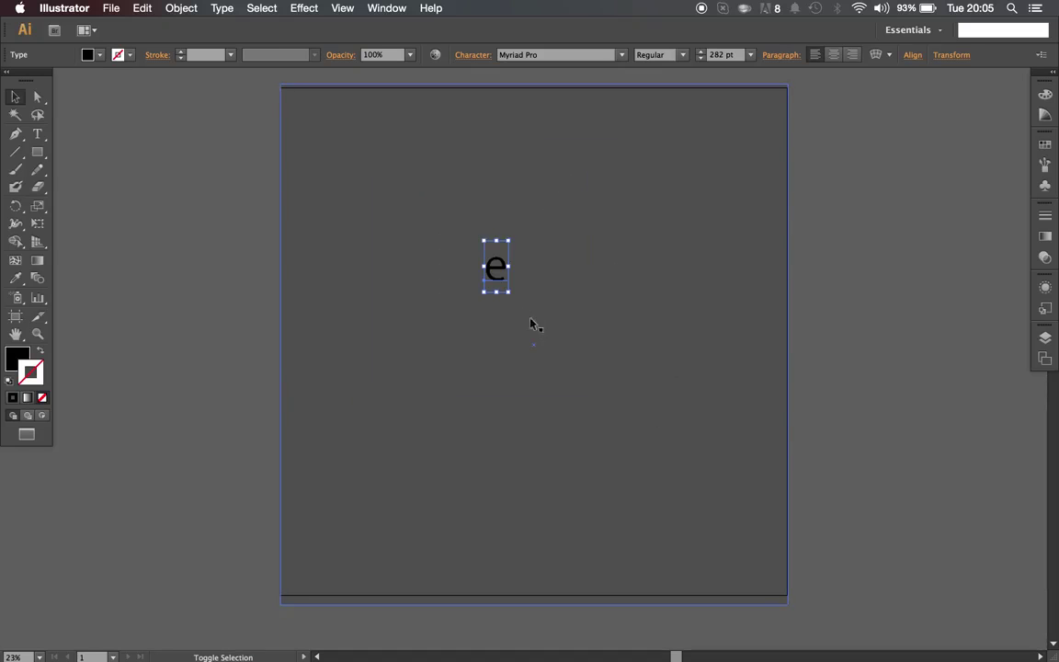
{"action": "left_click_drag", "start_coordinate": [510, 293], "coordinate": [1001, 658]}
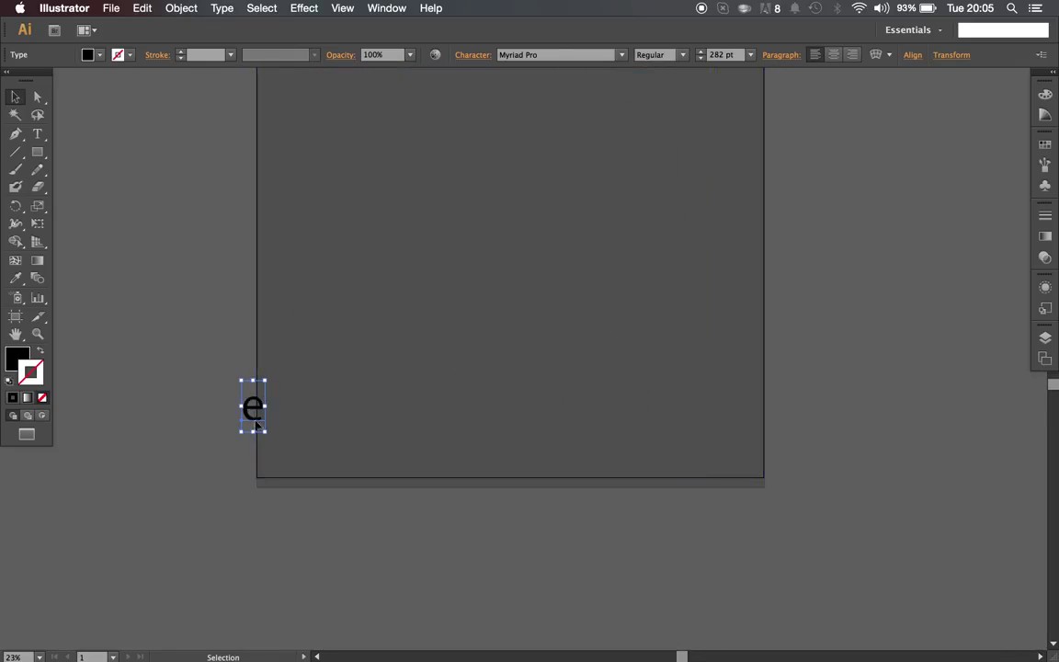
- Move the large e up toward the artboard's upper centre
{"action": "scroll", "coordinate": [432, 404], "scroll_direction": "up", "scroll_amount": 3}
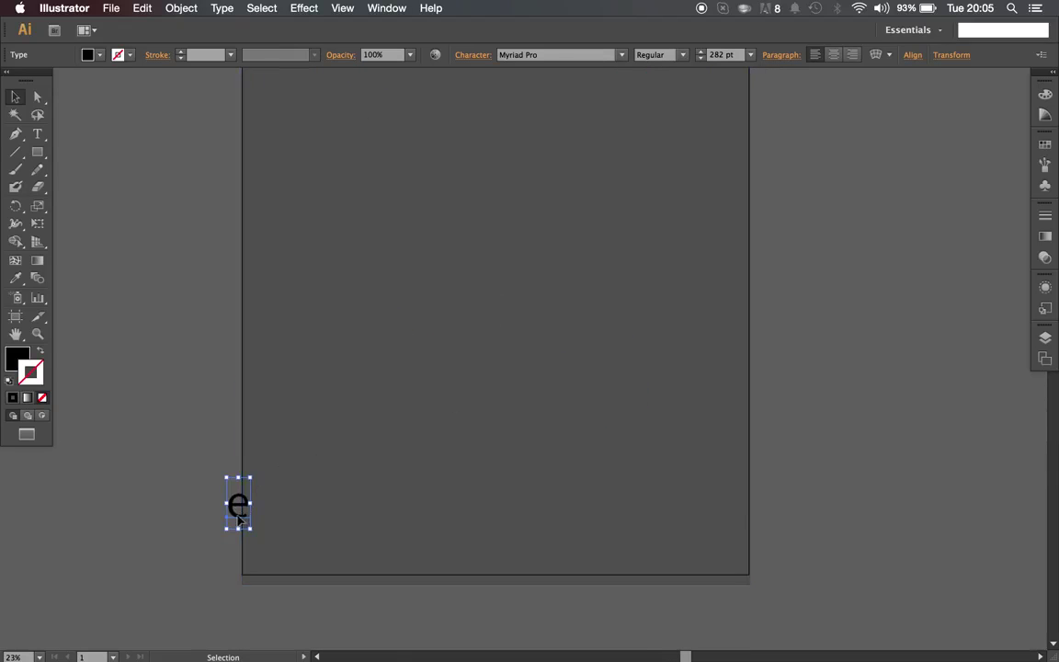
{"action": "left_click_drag", "start_coordinate": [238, 519], "coordinate": [445, 308]}
{"action": "left_click_drag", "start_coordinate": [455, 318], "coordinate": [683, 475]}
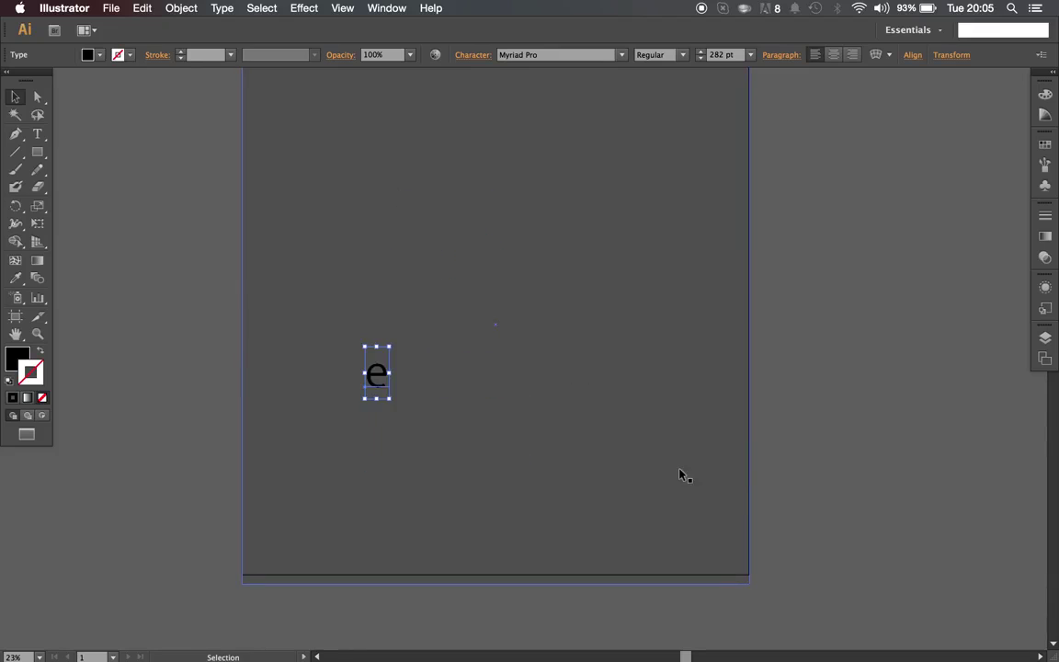
{"action": "left_click_drag", "start_coordinate": [377, 374], "coordinate": [485, 274]}
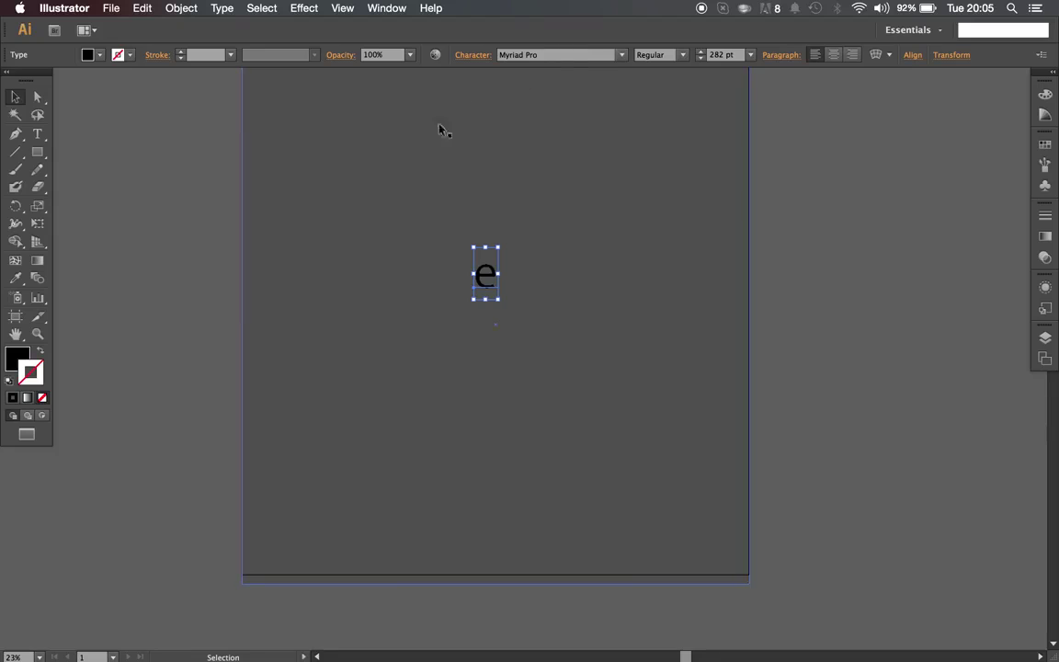
- Change the e's font to League Spartan Bold
{"action": "left_click", "coordinate": [544, 55]}
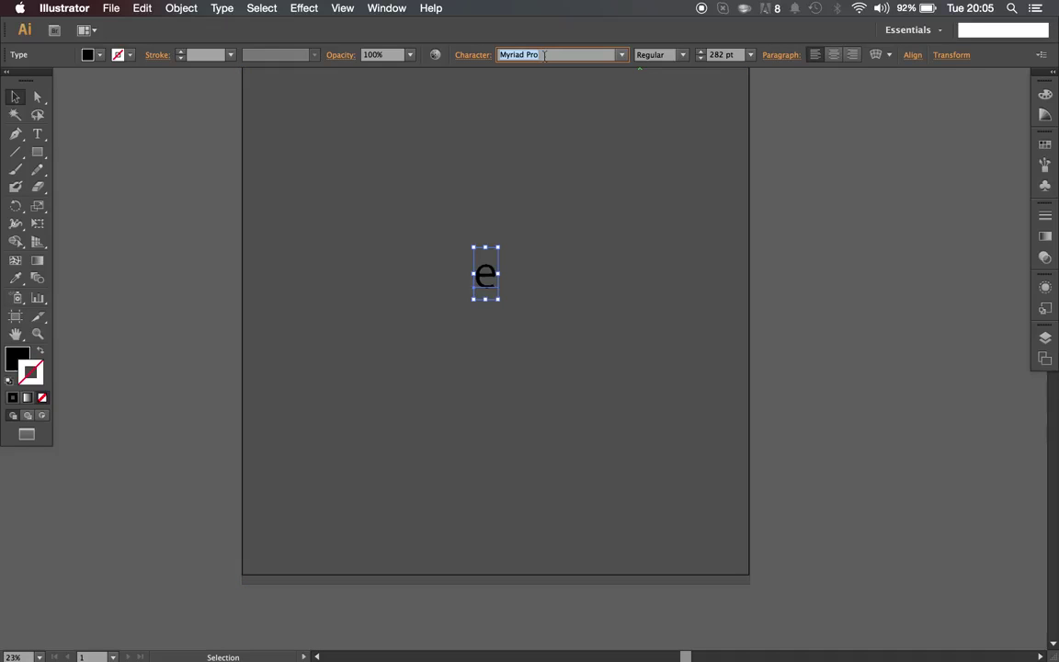
{"action": "type", "text": "Bebas"}
{"action": "key", "text": "Return"}
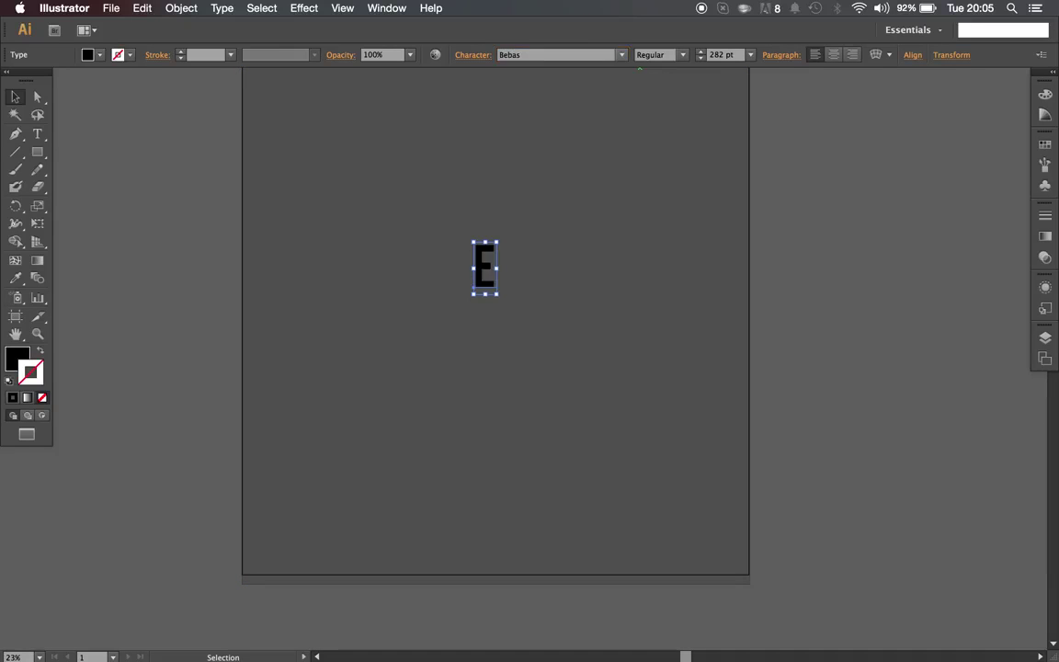
{"action": "left_click", "coordinate": [544, 56]}
{"action": "type", "text": "League Spartan Bold"}
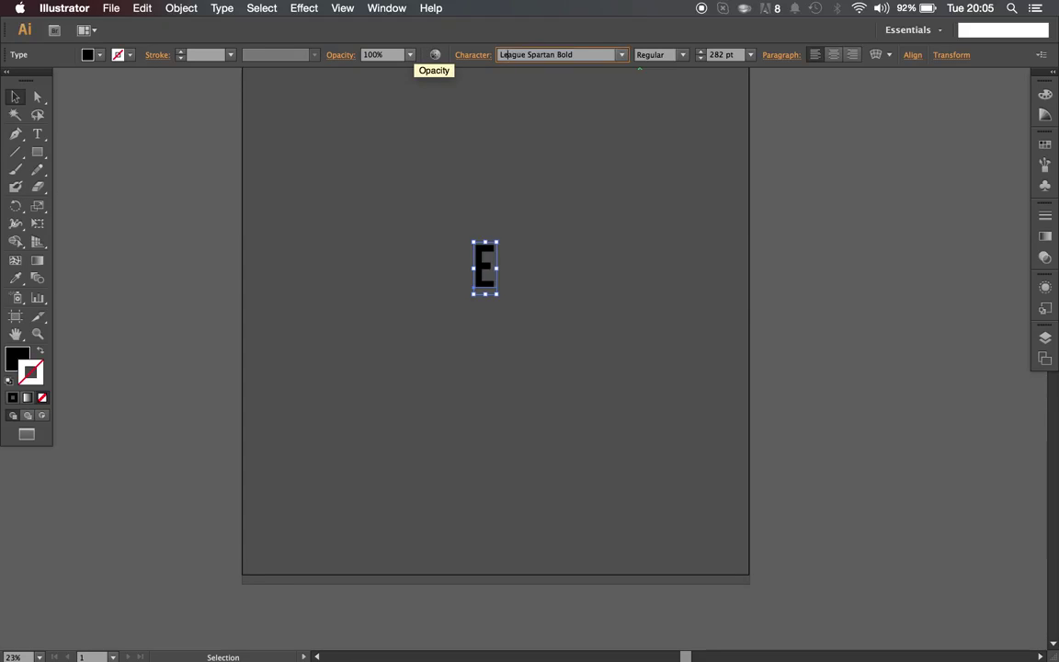
{"action": "key", "text": "Return"}
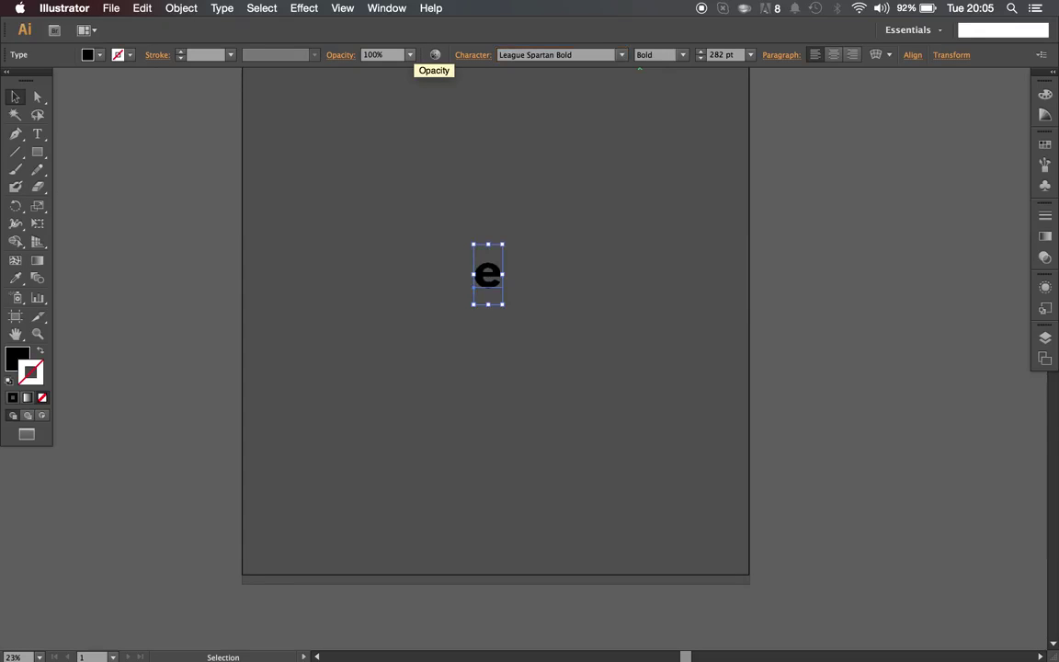
- Fill the e white and shift it lower and to the left
{"action": "left_click", "coordinate": [88, 55]}
{"action": "left_click", "coordinate": [30, 81]}
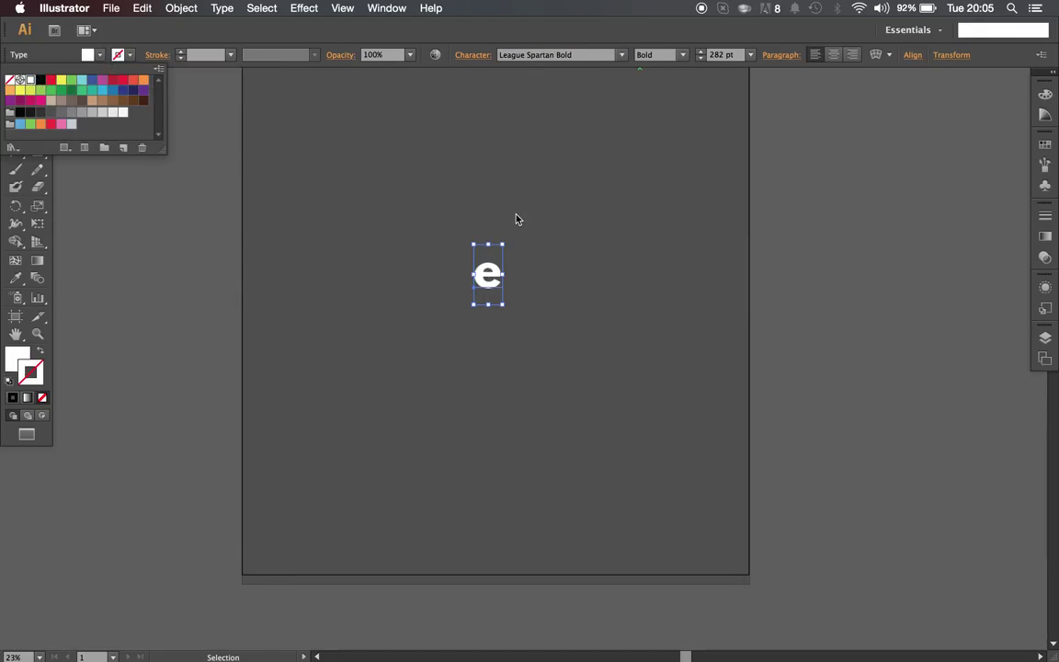
{"action": "key", "text": "Escape"}
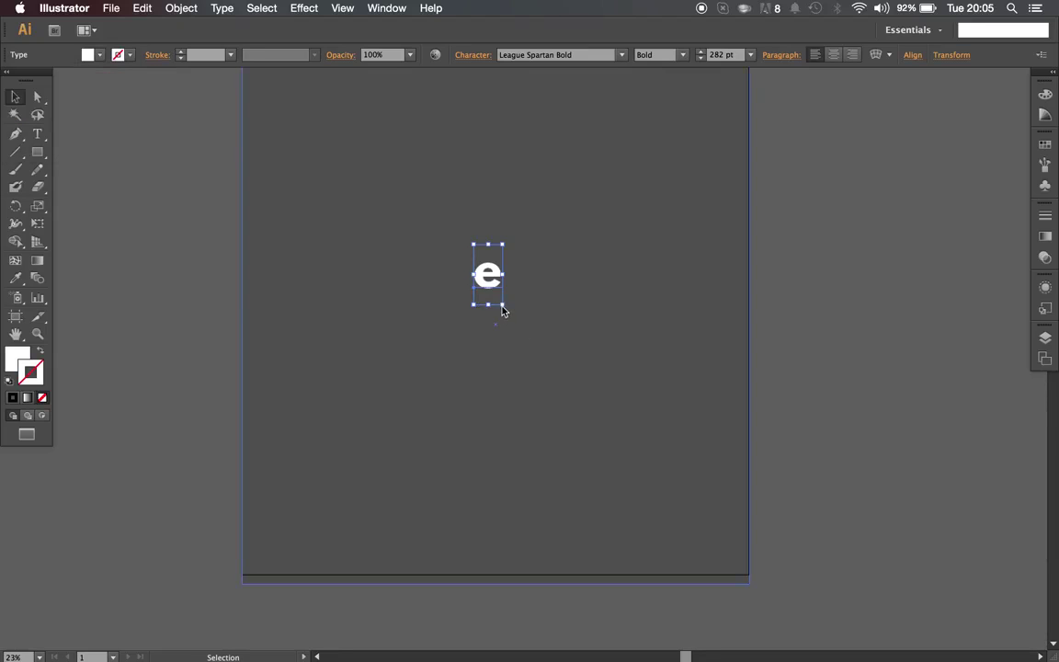
{"action": "left_click_drag", "start_coordinate": [502, 305], "coordinate": [668, 445]}
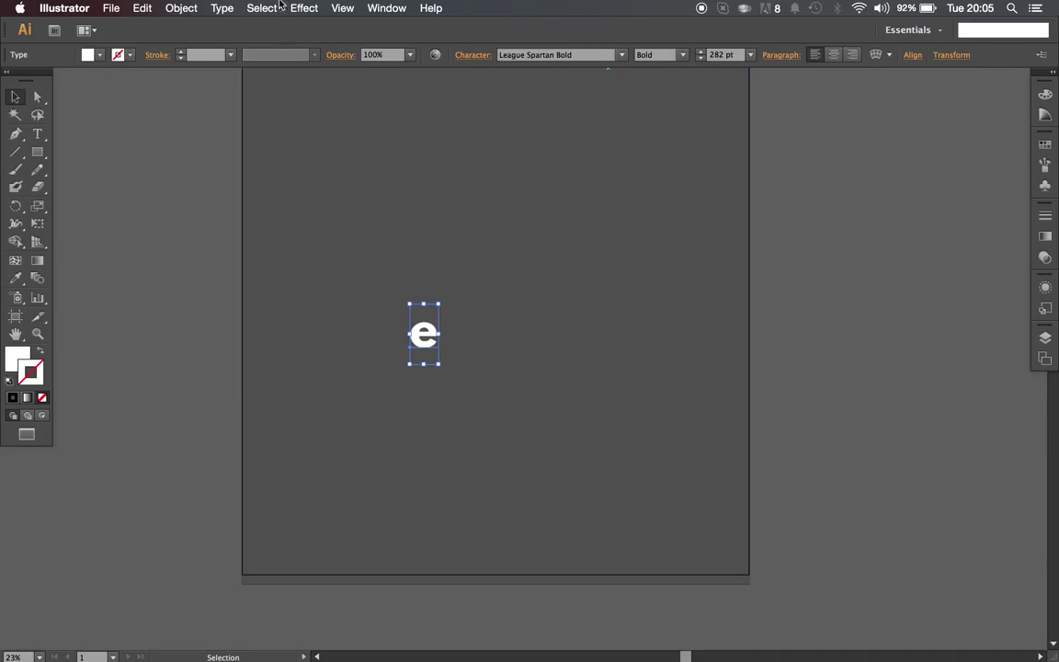
{"action": "left_click", "coordinate": [178, 10]}
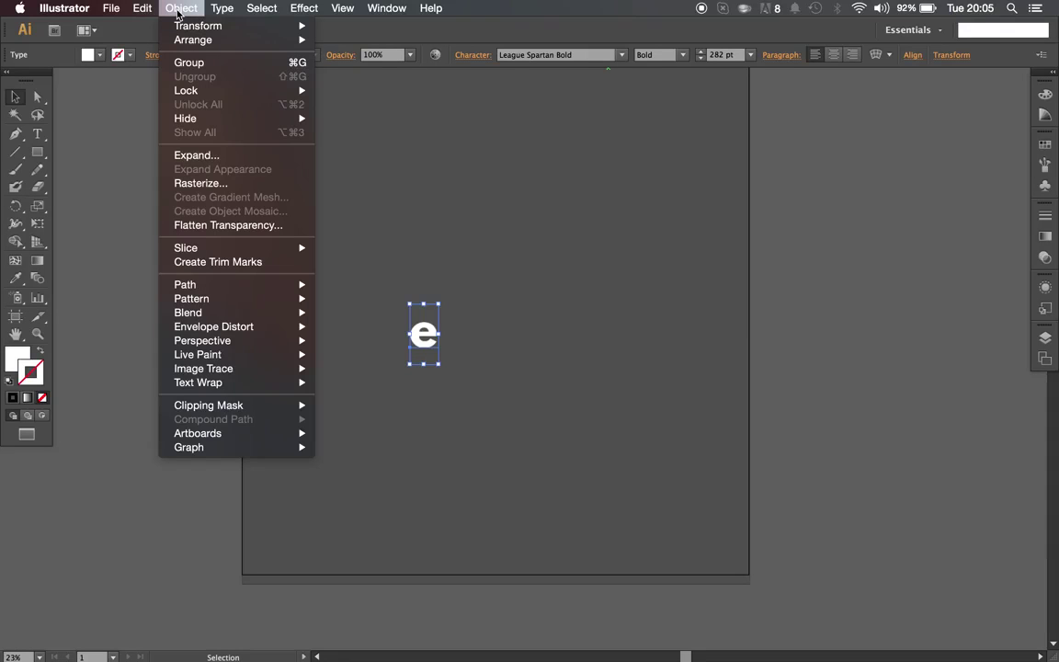
- Expand the selected e text via Object > Expand into an outline shape group
{"action": "left_click", "coordinate": [460, 307]}
{"action": "left_click", "coordinate": [186, 314]}
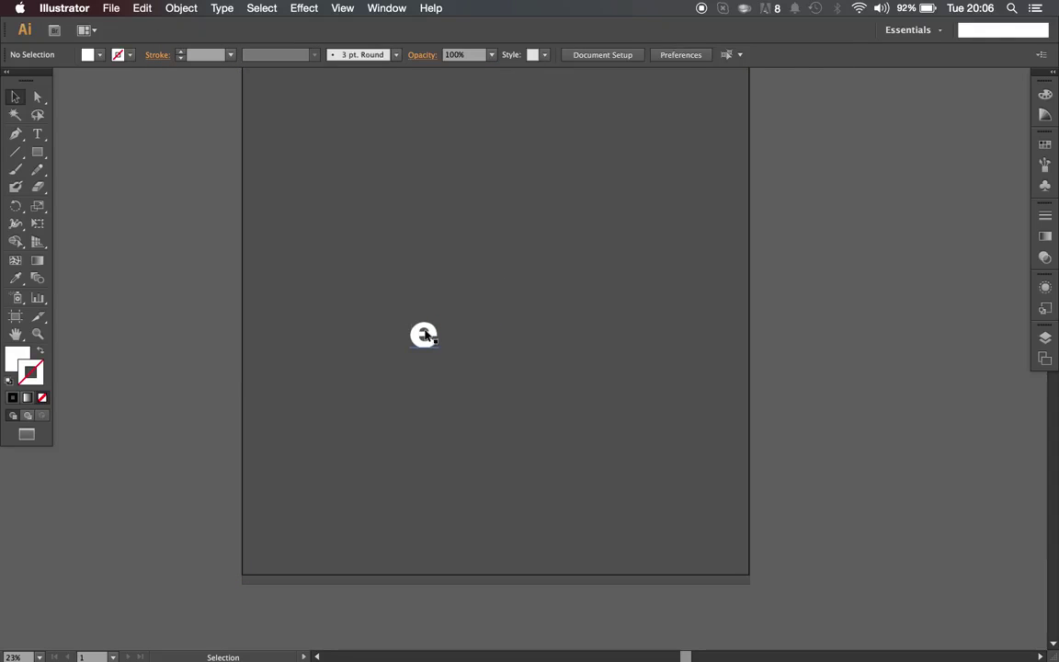
{"action": "left_click", "coordinate": [426, 336]}
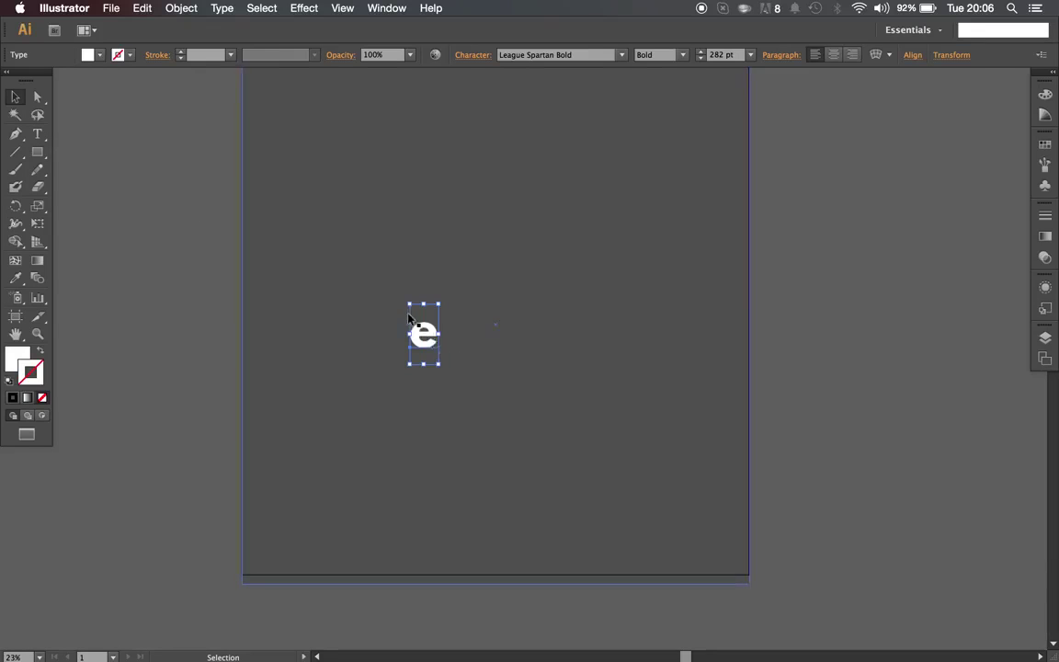
{"action": "left_click", "coordinate": [166, 307]}
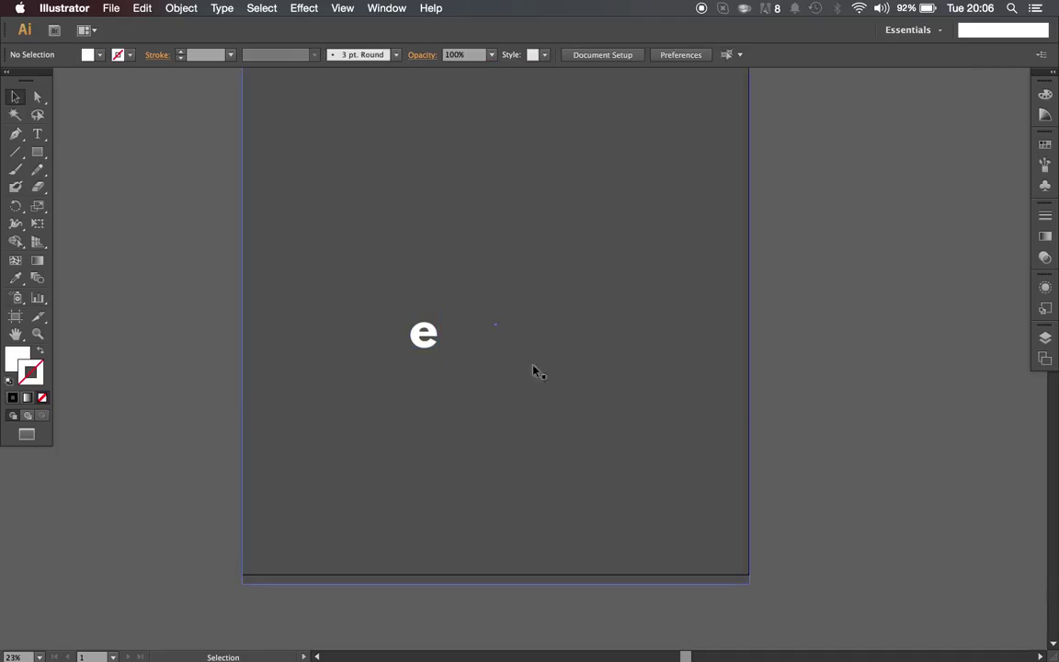
{"action": "left_click", "coordinate": [427, 348]}
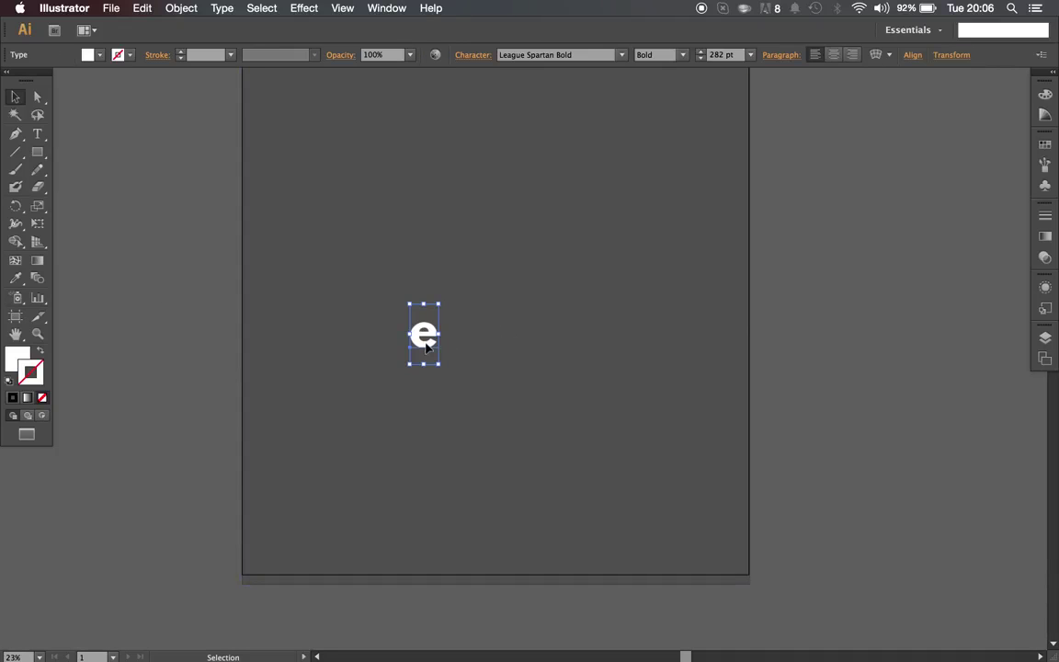
{"action": "left_click", "coordinate": [178, 10]}
{"action": "left_click", "coordinate": [198, 154]}
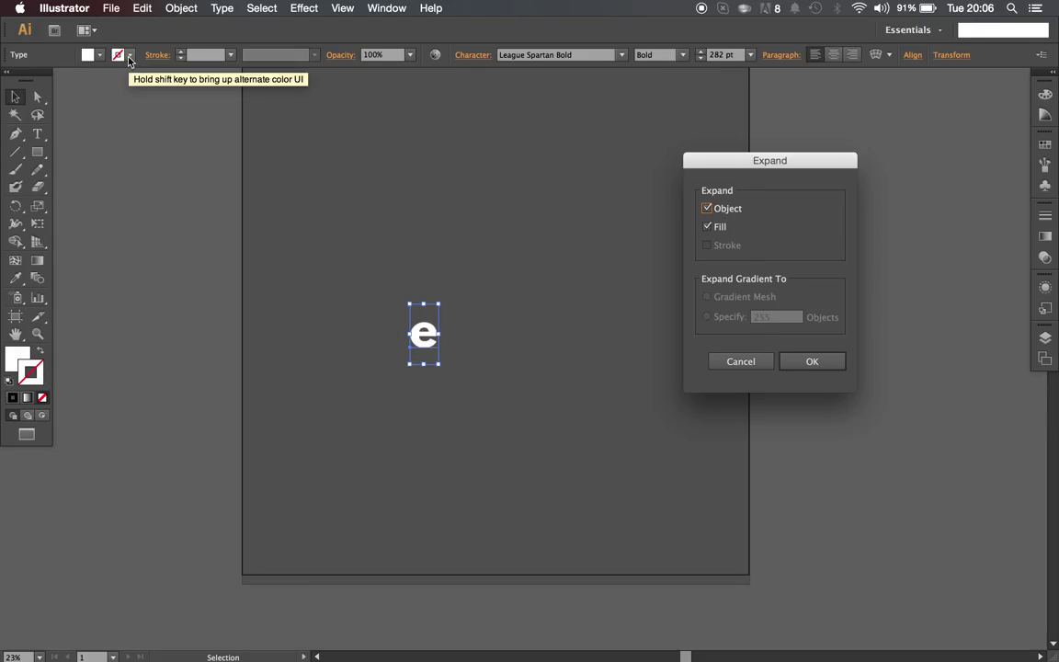
{"action": "left_click", "coordinate": [813, 360]}
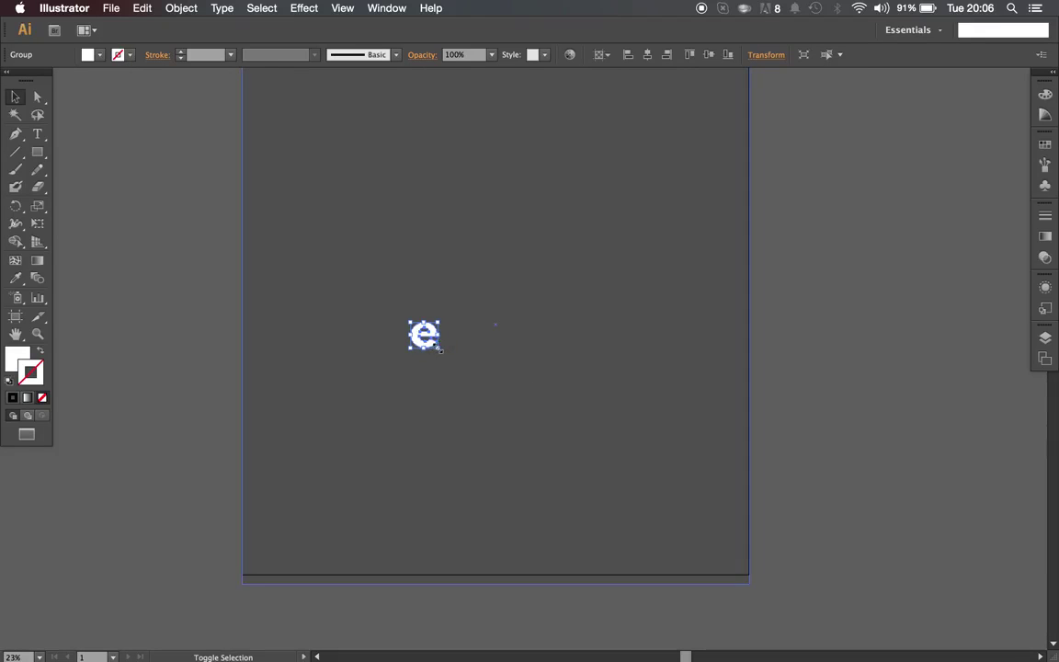
- Scale the outlined e up to fill most of the artboard, then nudge it slightly lower
{"action": "left_click_drag", "start_coordinate": [440, 349], "coordinate": [617, 499]}
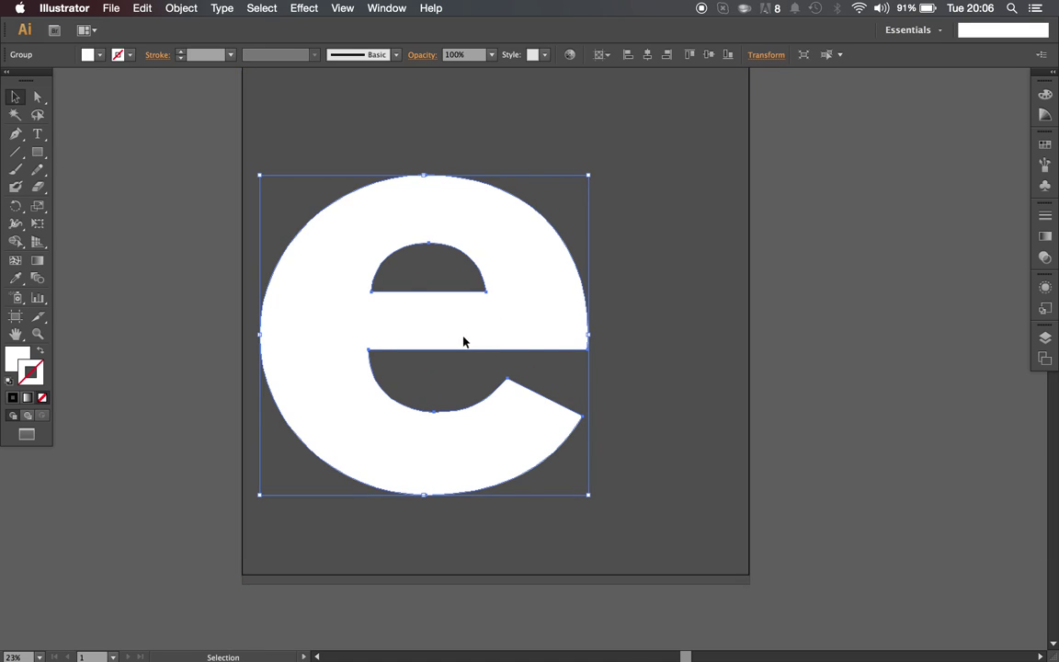
{"action": "left_click_drag", "start_coordinate": [464, 339], "coordinate": [539, 300]}
{"action": "left_click", "coordinate": [791, 314]}
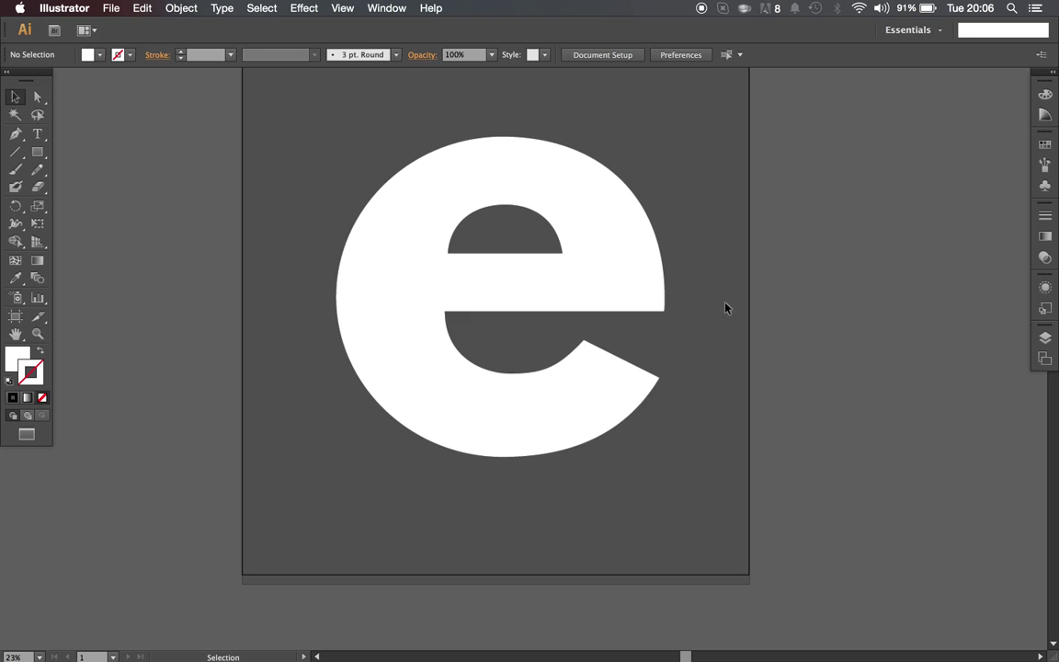
{"action": "left_click", "coordinate": [547, 301]}
{"action": "scroll", "coordinate": [625, 301], "scroll_direction": "up", "scroll_amount": 2}
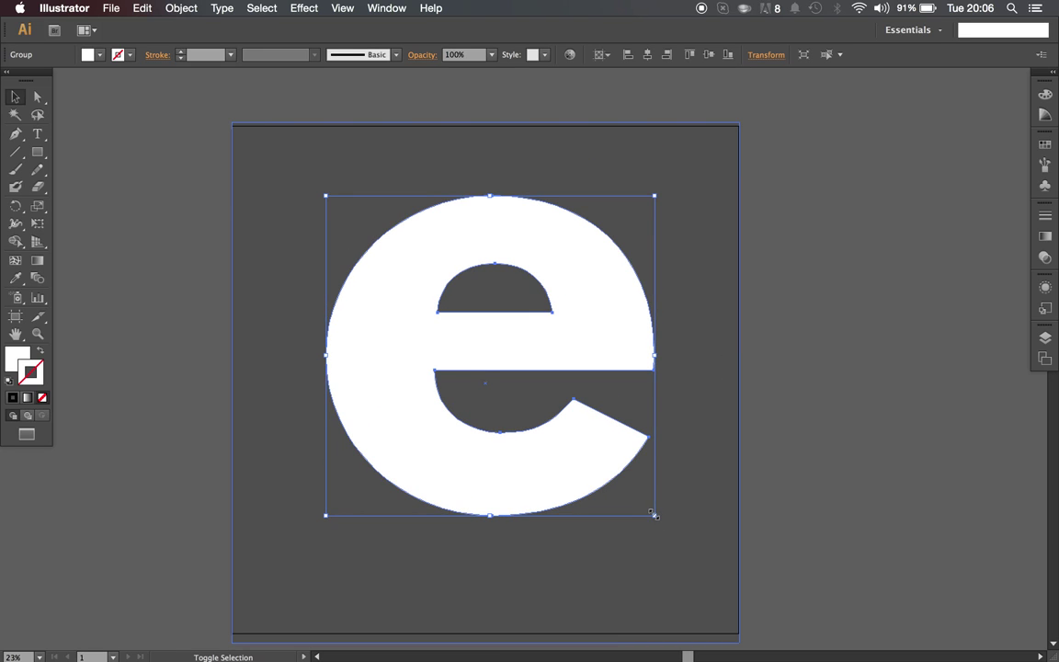
{"action": "left_click_drag", "start_coordinate": [653, 515], "coordinate": [628, 492]}
{"action": "left_click", "coordinate": [856, 475]}
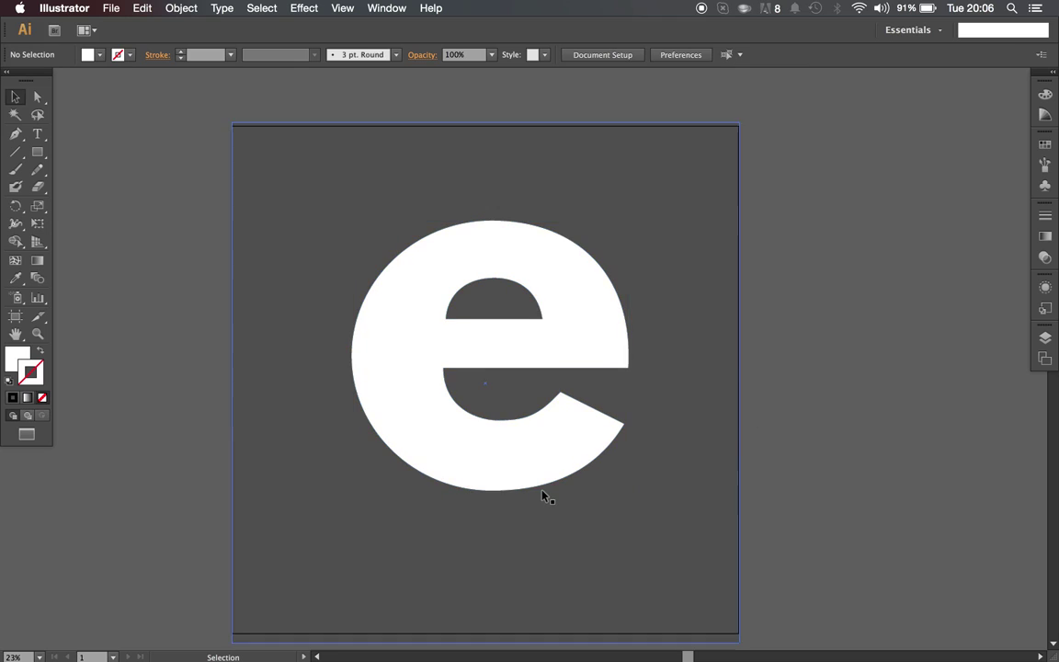
{"action": "scroll", "coordinate": [535, 468], "scroll_direction": "down", "scroll_amount": 4}
{"action": "left_click_drag", "start_coordinate": [525, 347], "coordinate": [522, 363]}
{"action": "left_click", "coordinate": [827, 364]}
{"action": "scroll", "coordinate": [498, 245], "scroll_direction": "up", "scroll_amount": 2}
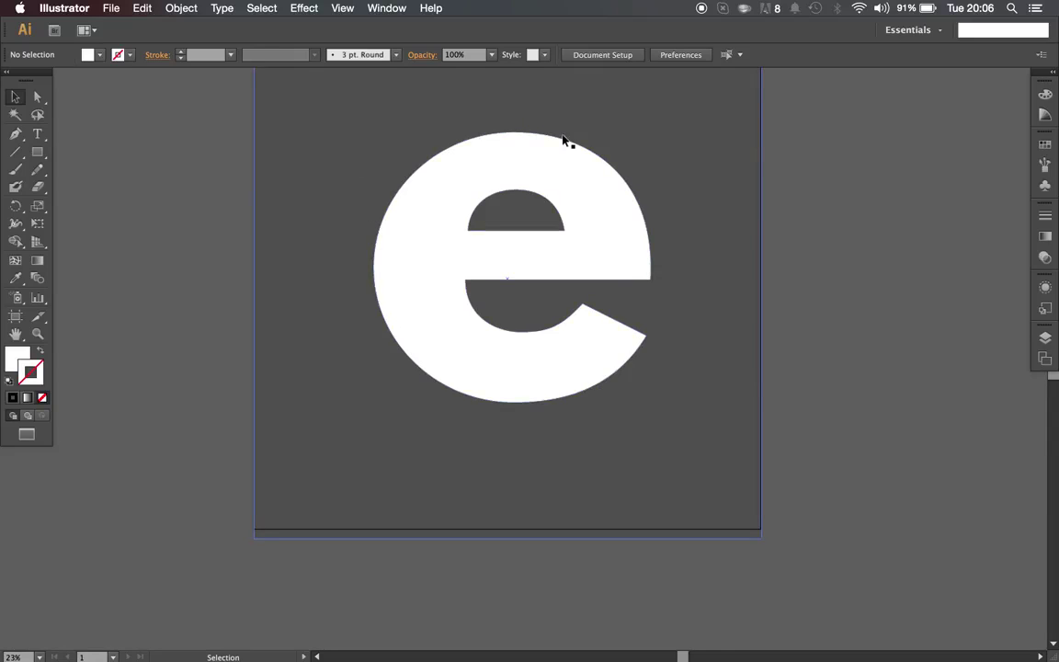
- With Align To set to Artboard, centre the e horizontally and vertically
{"action": "scroll", "coordinate": [499, 189], "scroll_direction": "up", "scroll_amount": 3}
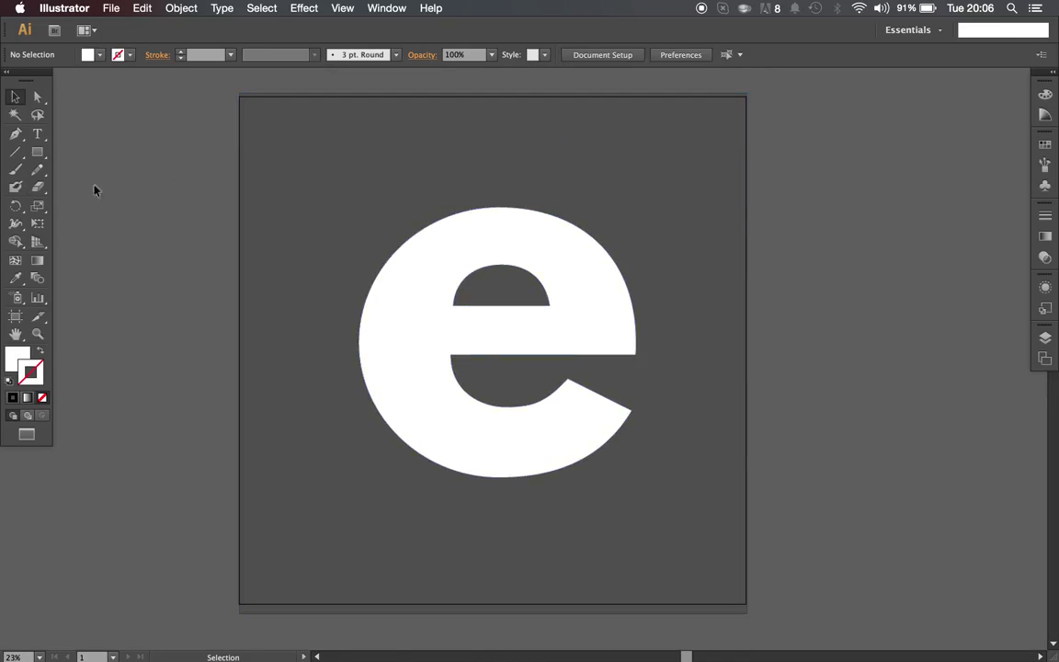
{"action": "left_click", "coordinate": [402, 283]}
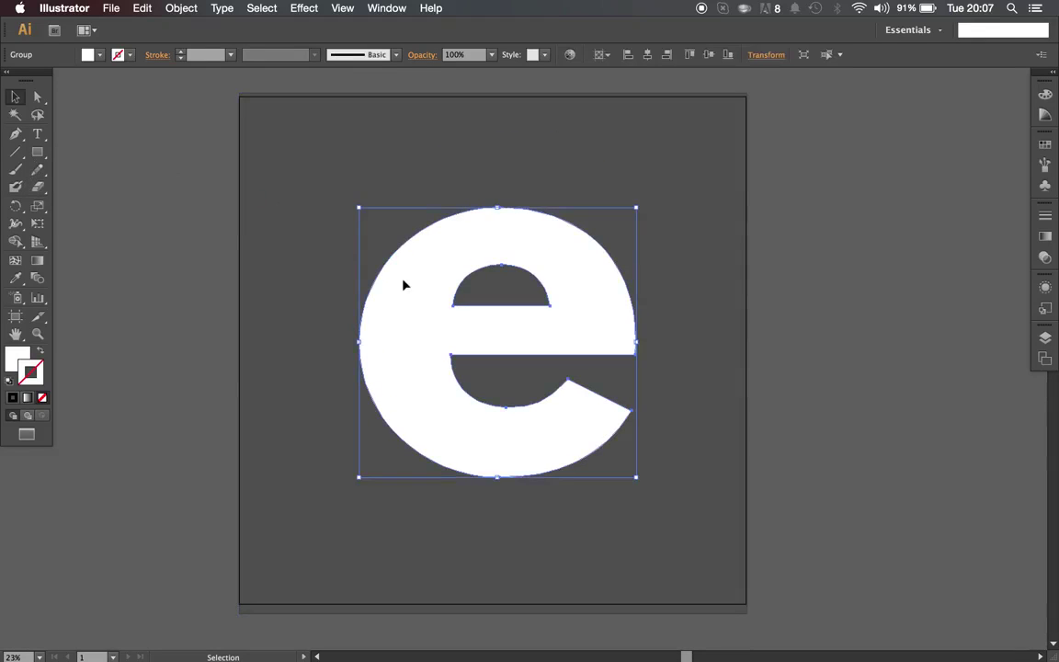
{"action": "left_click", "coordinate": [767, 54]}
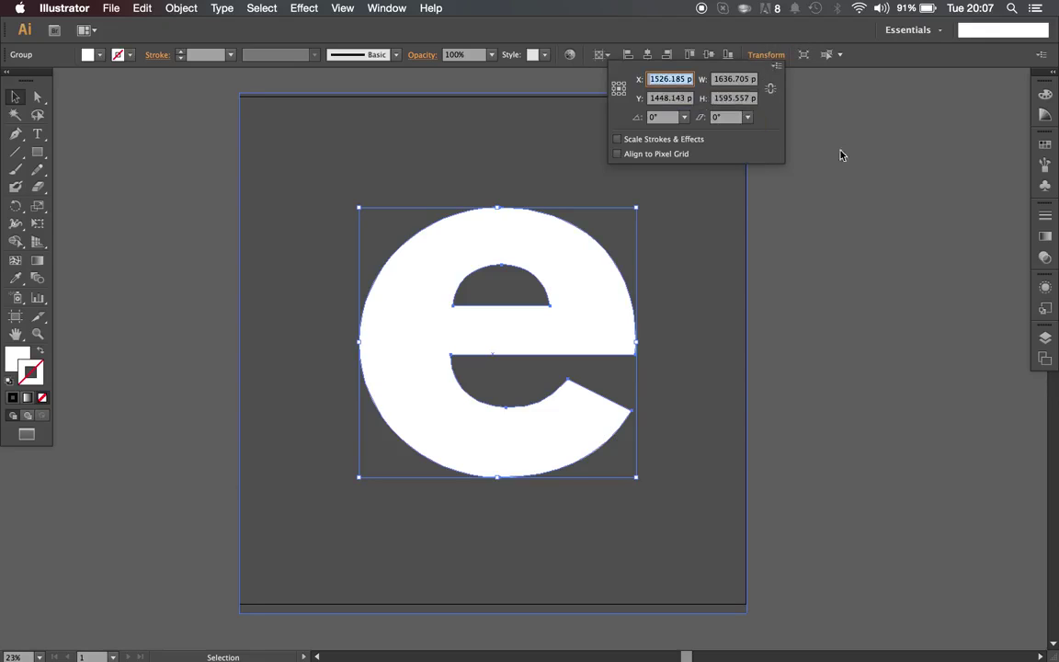
{"action": "left_click", "coordinate": [600, 54]}
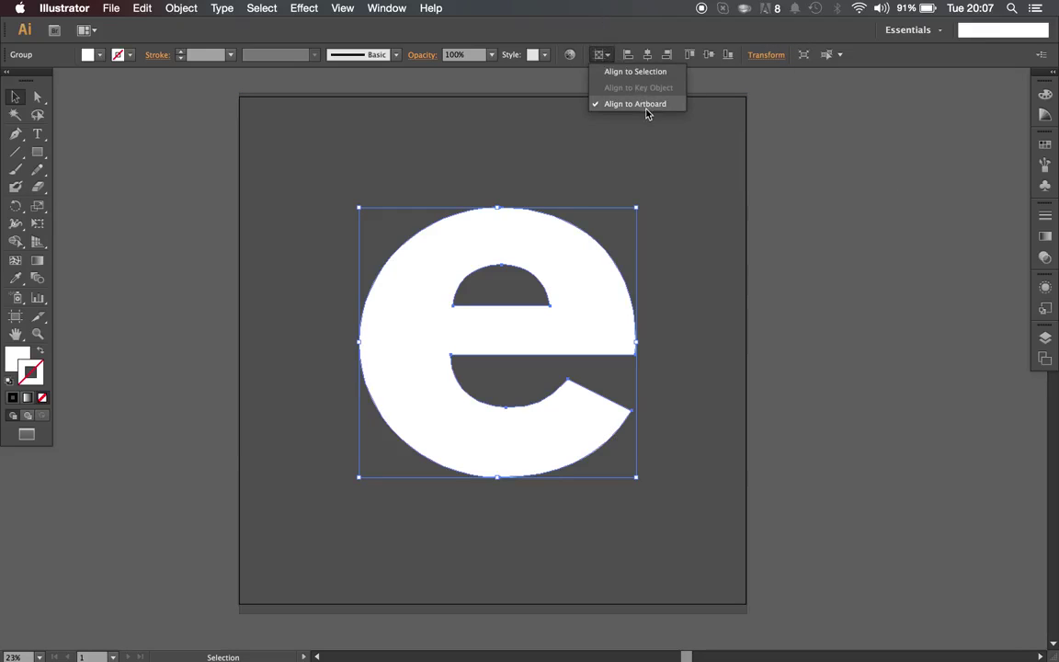
{"action": "left_click", "coordinate": [751, 189]}
{"action": "left_click", "coordinate": [571, 277]}
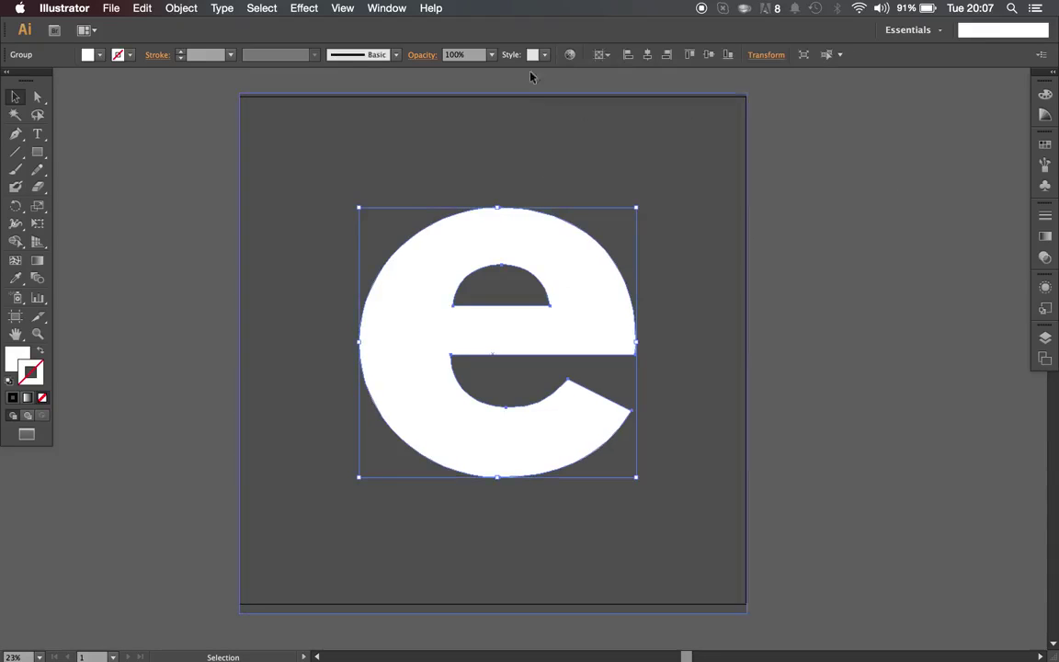
{"action": "left_click", "coordinate": [612, 57]}
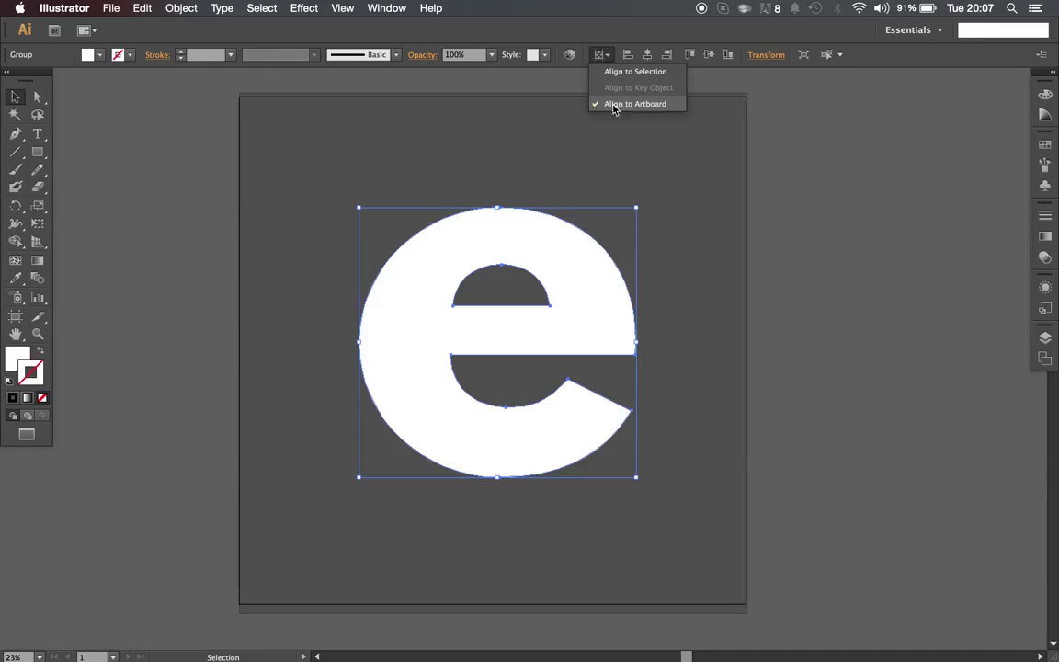
{"action": "left_click", "coordinate": [661, 104]}
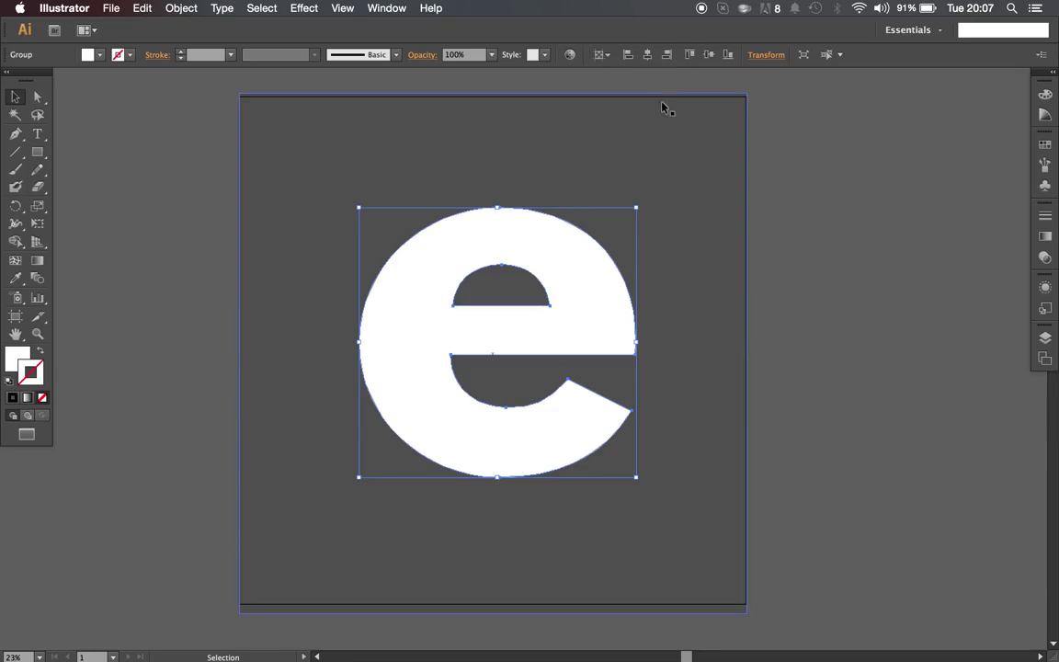
{"action": "left_click", "coordinate": [648, 55]}
{"action": "left_click", "coordinate": [708, 55]}
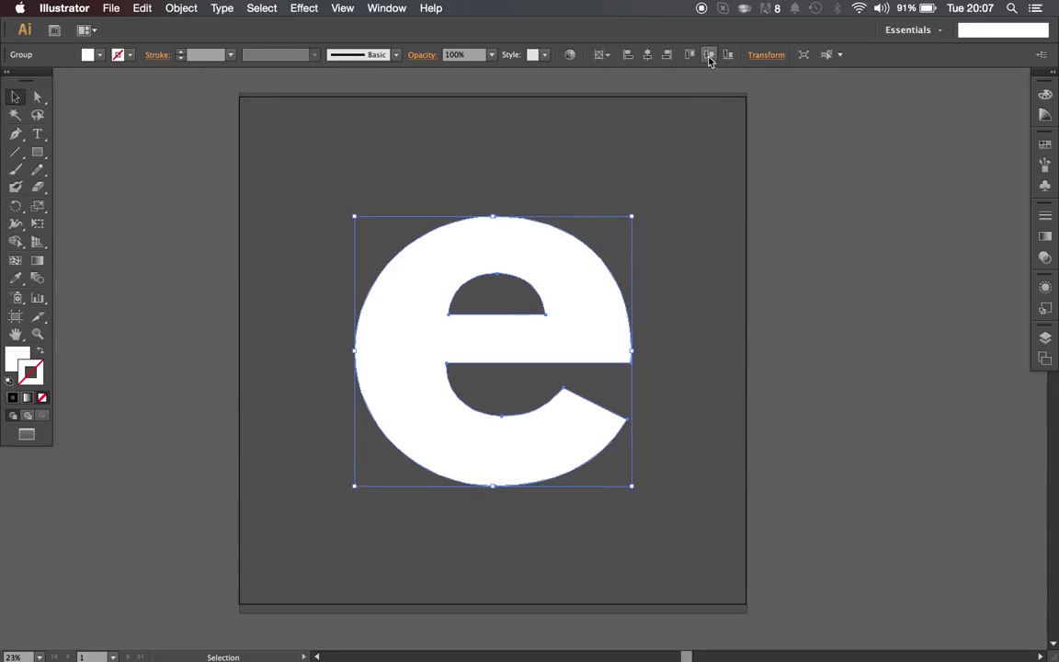
{"action": "left_click", "coordinate": [773, 245]}
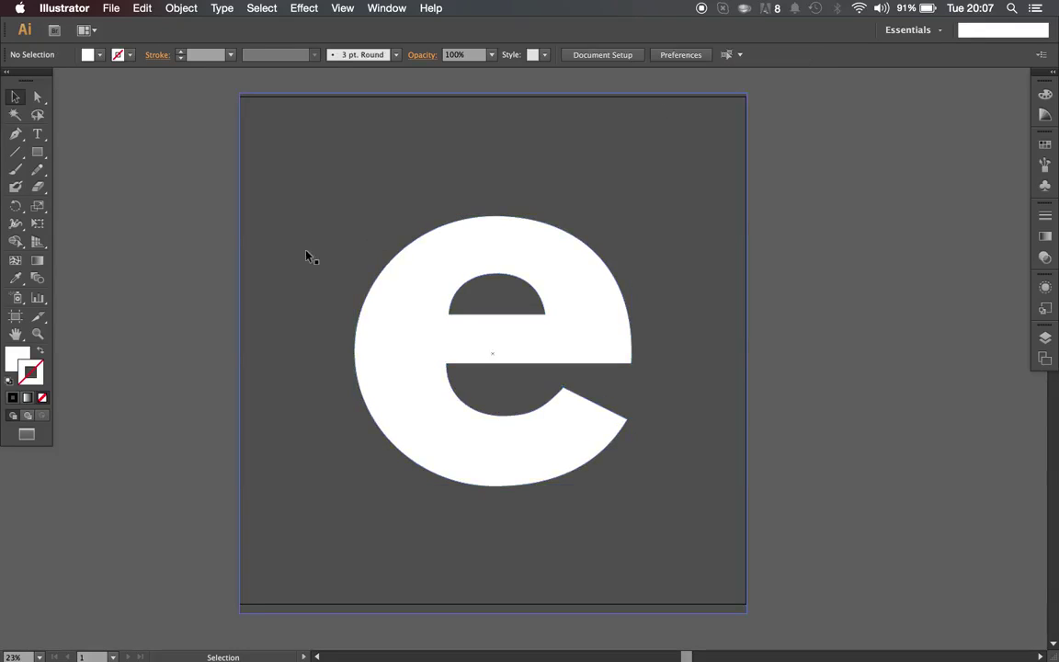
- Switch to the Ellipse tool and zoom in twice on the centre of the e
{"action": "left_click", "coordinate": [34, 154], "text": "alt"}
{"action": "left_click", "coordinate": [35, 154], "text": "alt"}
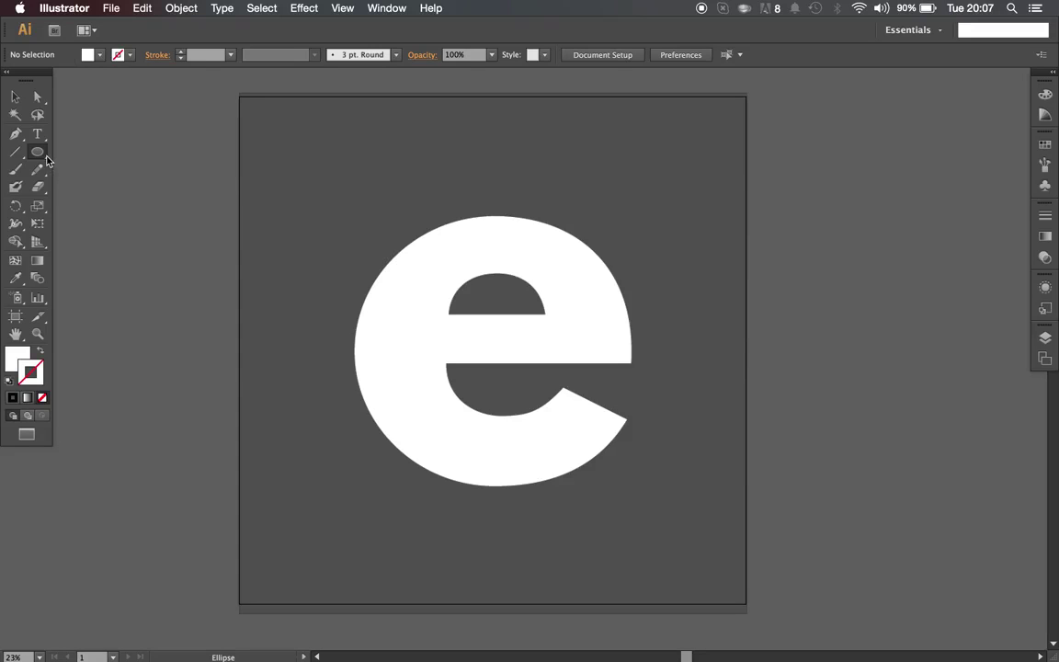
{"action": "left_click", "coordinate": [38, 169]}
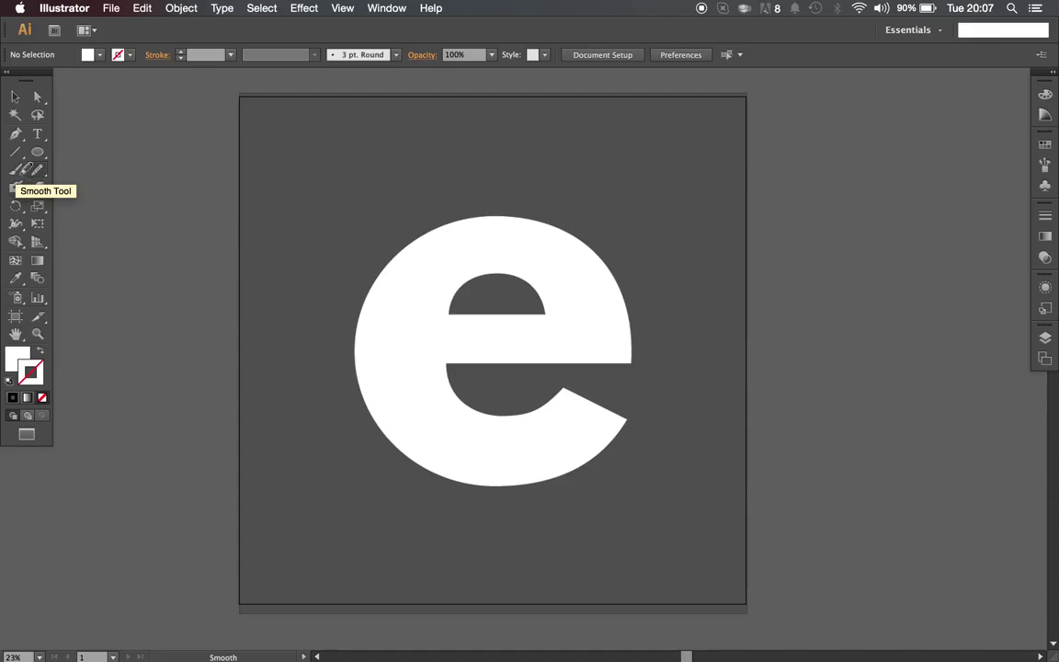
{"action": "left_click_drag", "start_coordinate": [15, 152], "coordinate": [76, 155]}
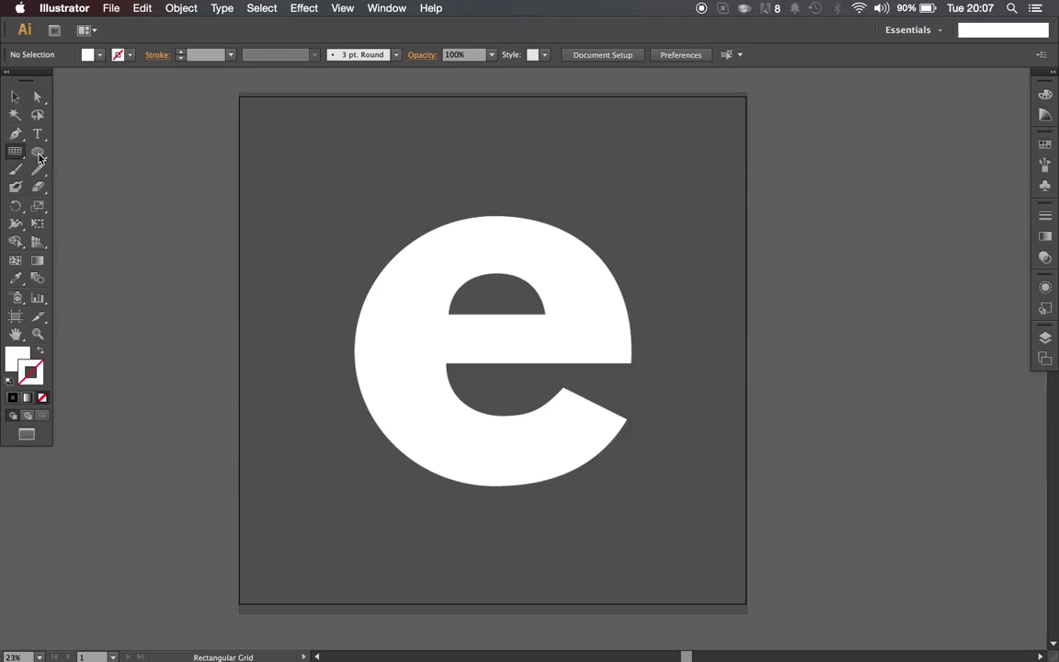
{"action": "left_click", "coordinate": [38, 152]}
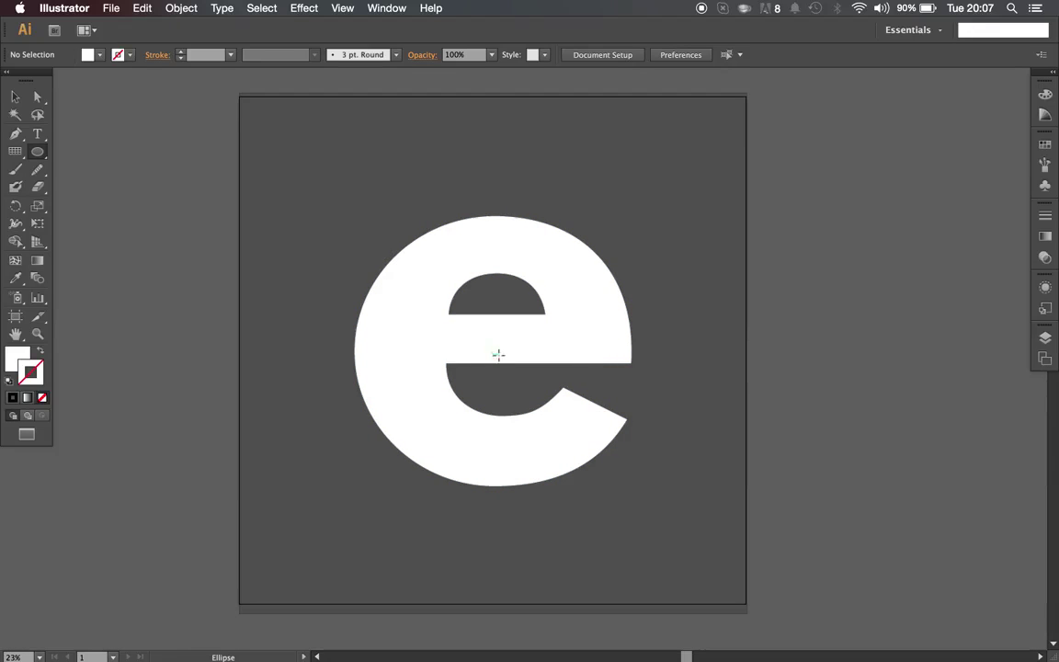
{"action": "key", "text": "super+equal"}
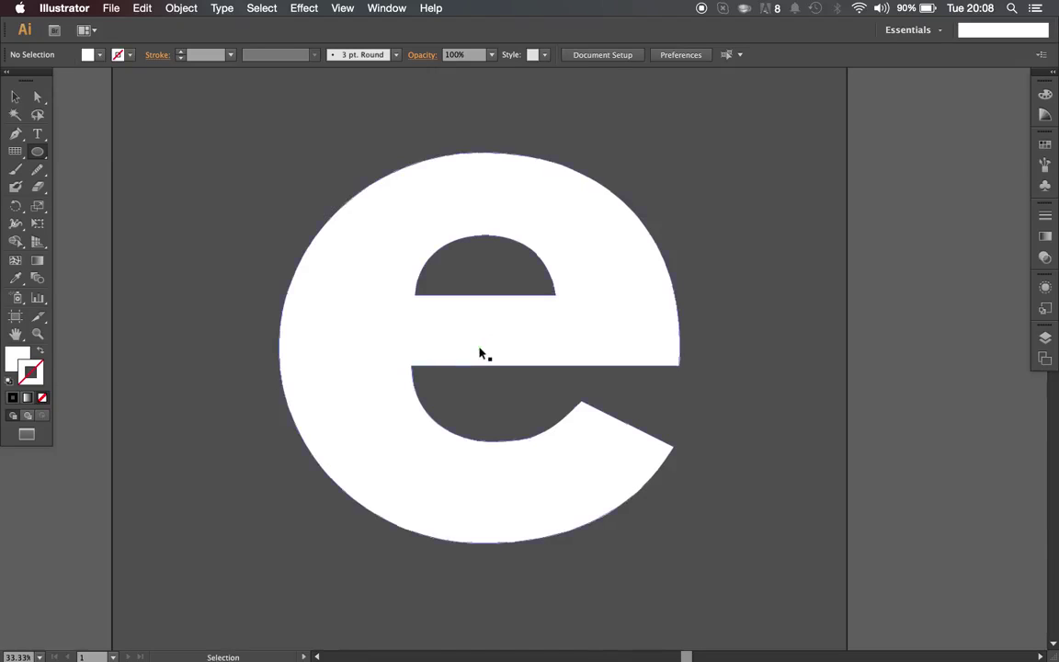
{"action": "key", "text": "super+equal"}
{"action": "key", "text": "super+equal"}
{"action": "key", "text": "super+equal"}
{"action": "key", "text": "super+equal"}
{"action": "key", "text": "super+equal"}
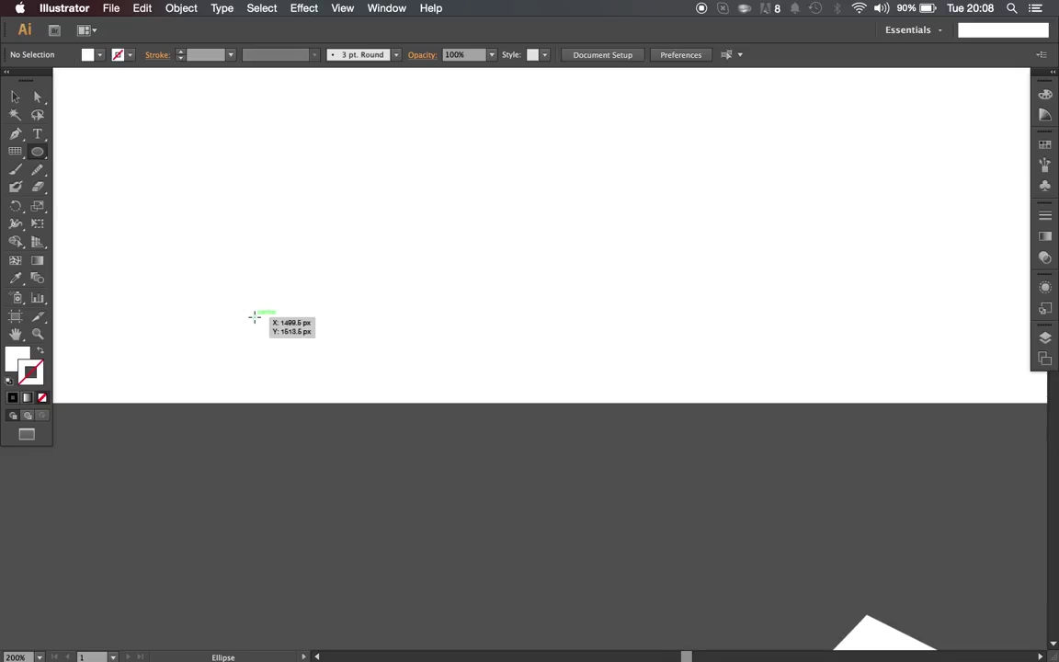
- Draw a circle outward from the e's centre and fill it cyan
{"action": "mouse_move", "coordinate": [255, 317]}
{"action": "left_mouse_down"}
{"action": "mouse_move", "coordinate": [351, 385]}
{"action": "mouse_move", "coordinate": [539, 557]}
{"action": "left_mouse_up"}
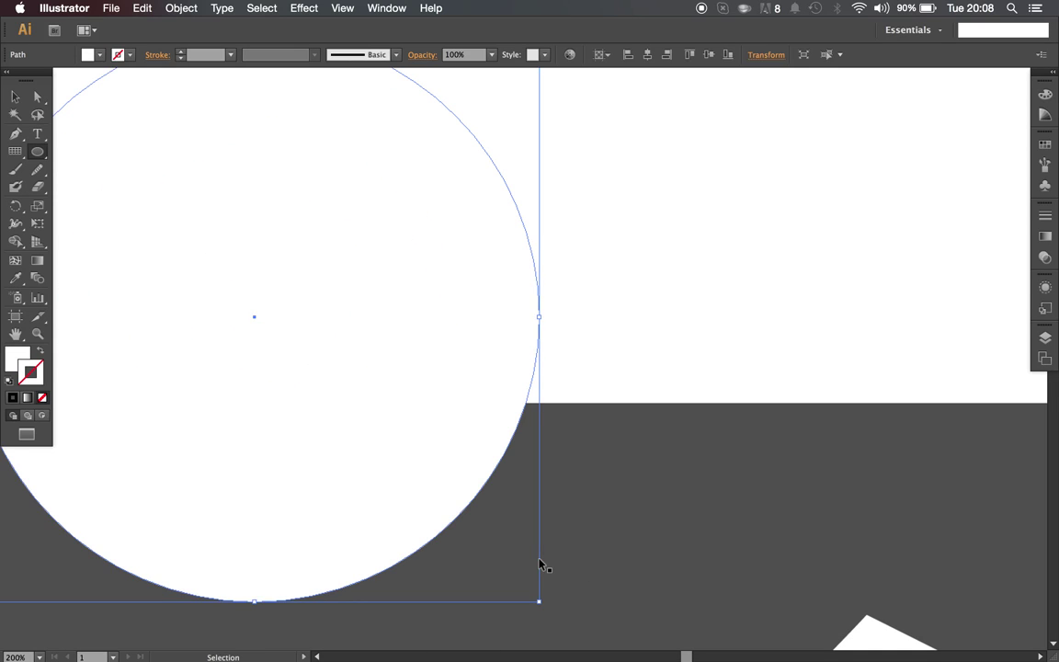
{"action": "key", "text": "super+minus"}
{"action": "key", "text": "super+minus"}
{"action": "key", "text": "super+minus"}
{"action": "key", "text": "super+minus"}
{"action": "key", "text": "super+minus"}
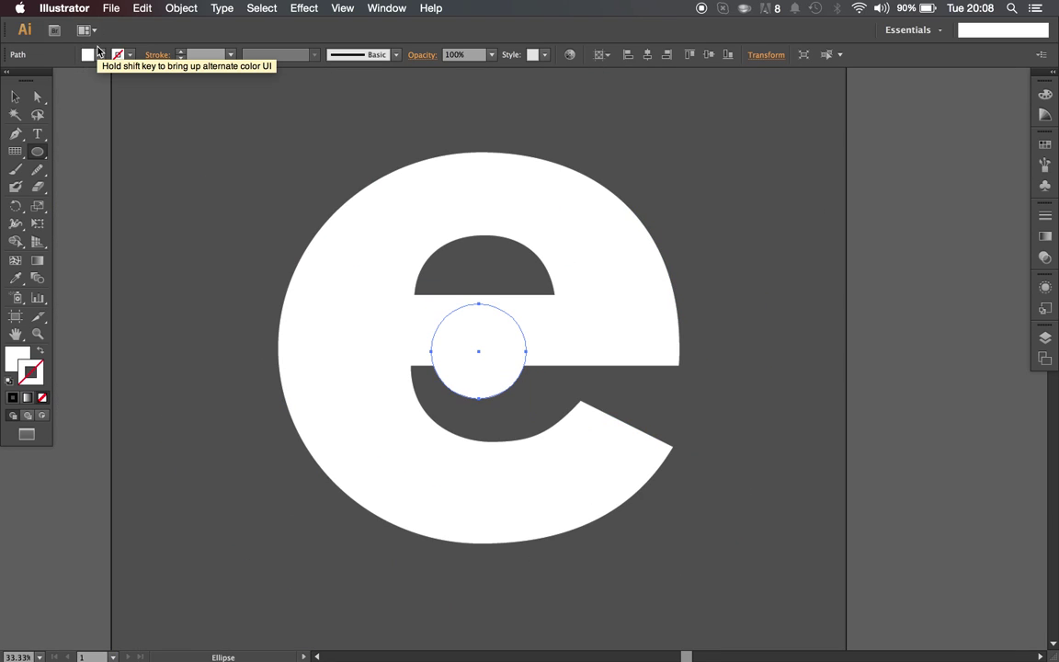
{"action": "left_click", "coordinate": [89, 54]}
{"action": "left_click", "coordinate": [80, 84]}
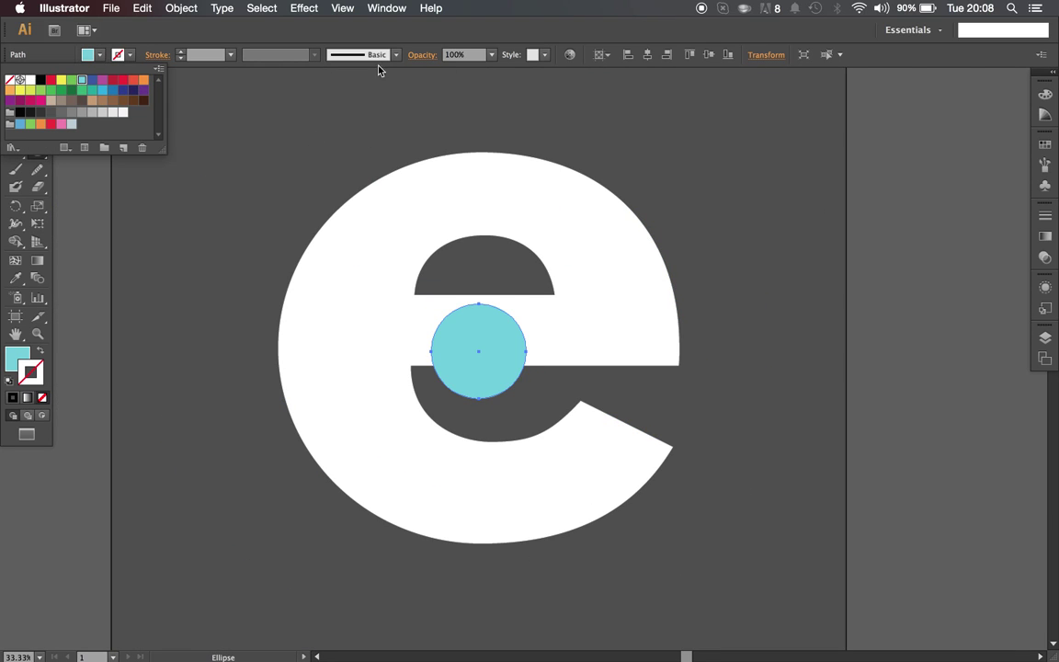
{"action": "left_click", "coordinate": [241, 30]}
- Enlarge the circle around the e and swap its cyan fill into a 1 pt stroke
{"action": "left_click", "coordinate": [15, 95]}
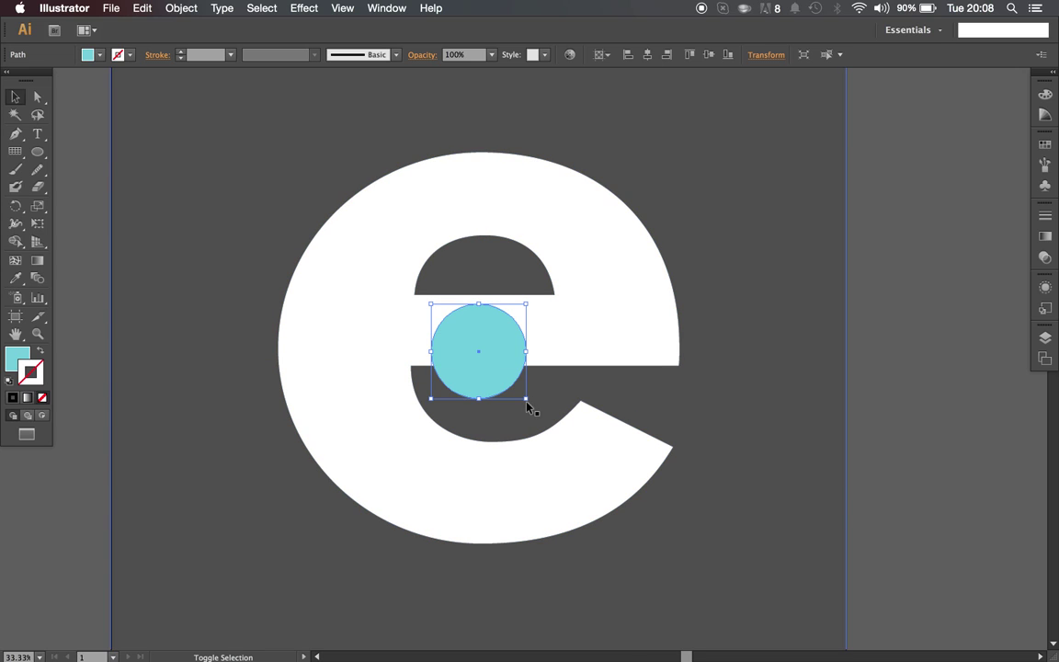
{"action": "left_click_drag", "start_coordinate": [527, 402], "coordinate": [794, 608]}
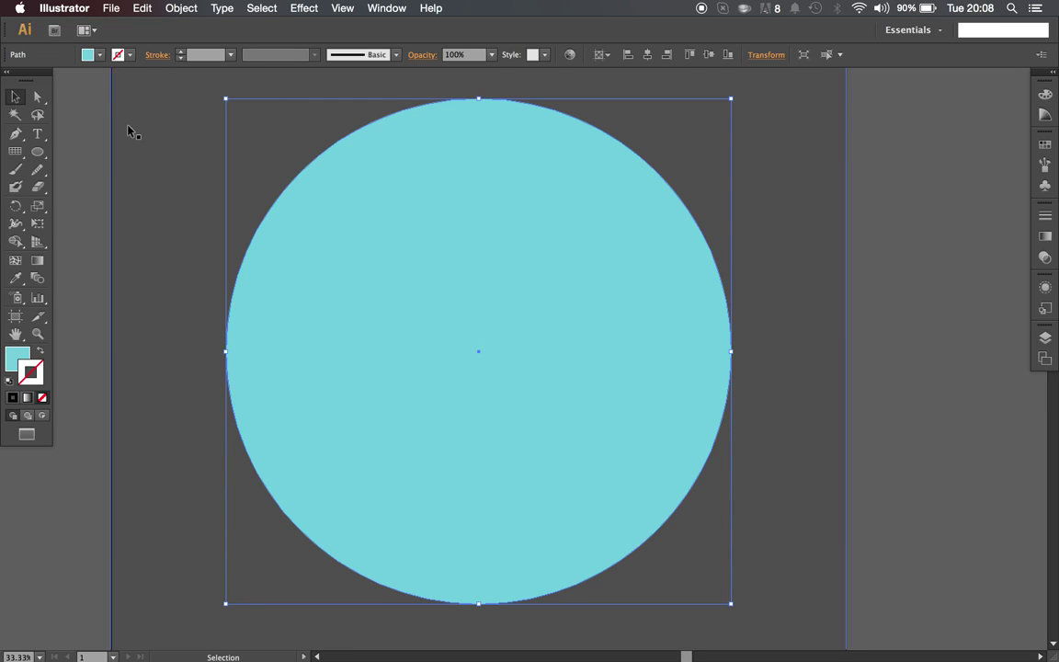
{"action": "left_click", "coordinate": [41, 351]}
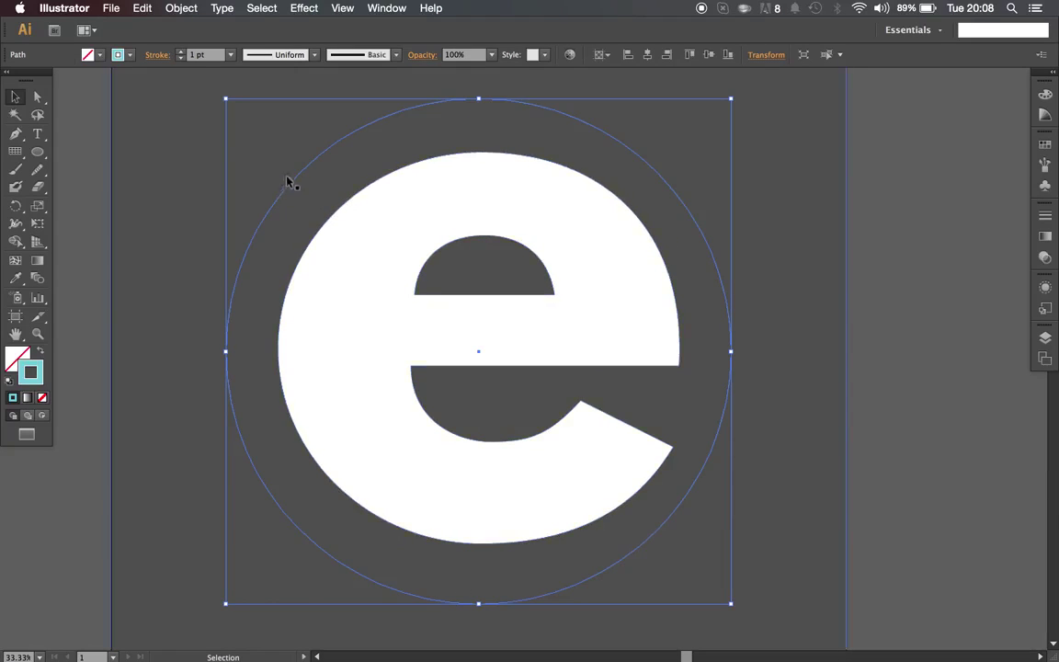
- Select the circle and the e, then vertically centre them with Align To Selection
{"action": "left_click_drag", "start_coordinate": [281, 189], "coordinate": [331, 178]}
{"action": "key", "text": "super+z"}
{"action": "left_click", "coordinate": [900, 265]}
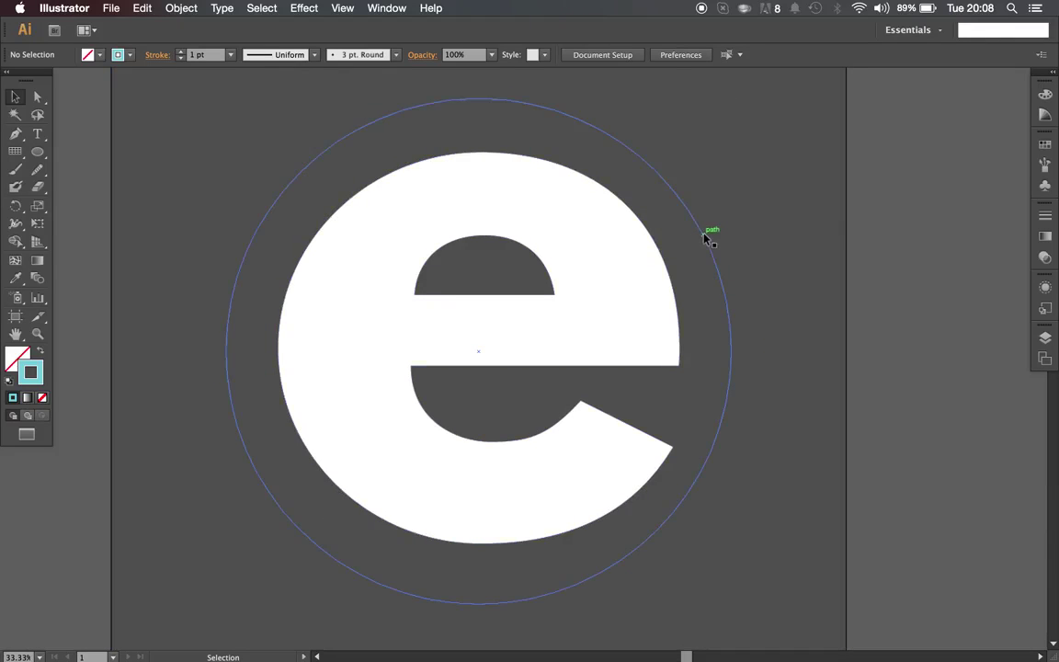
{"action": "left_click", "coordinate": [705, 238]}
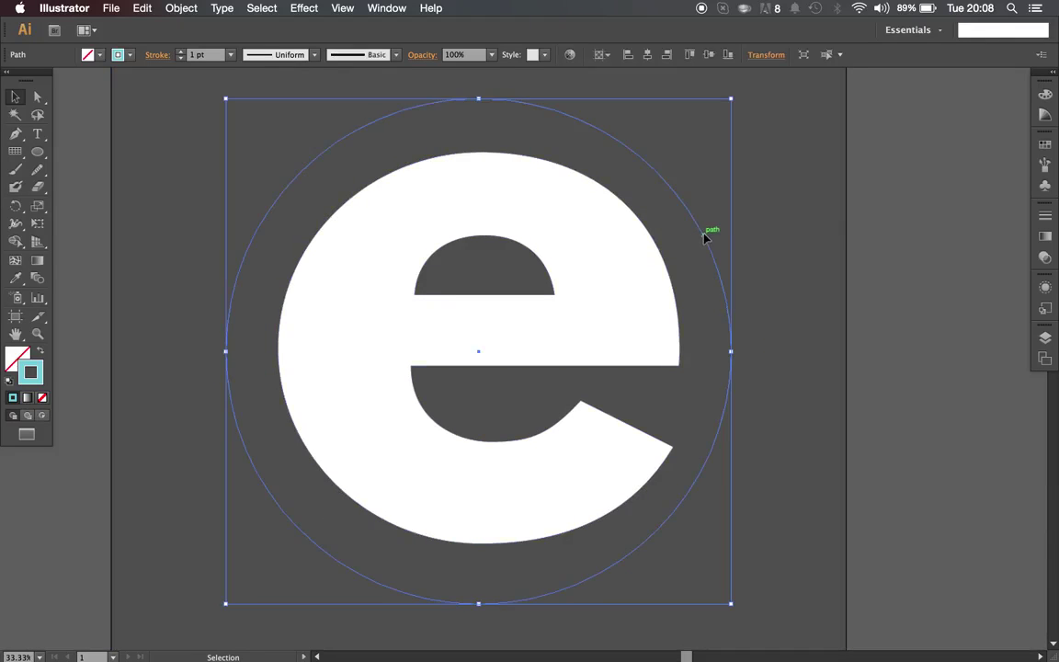
{"action": "left_click", "coordinate": [628, 283], "text": "shift"}
{"action": "left_click", "coordinate": [602, 55]}
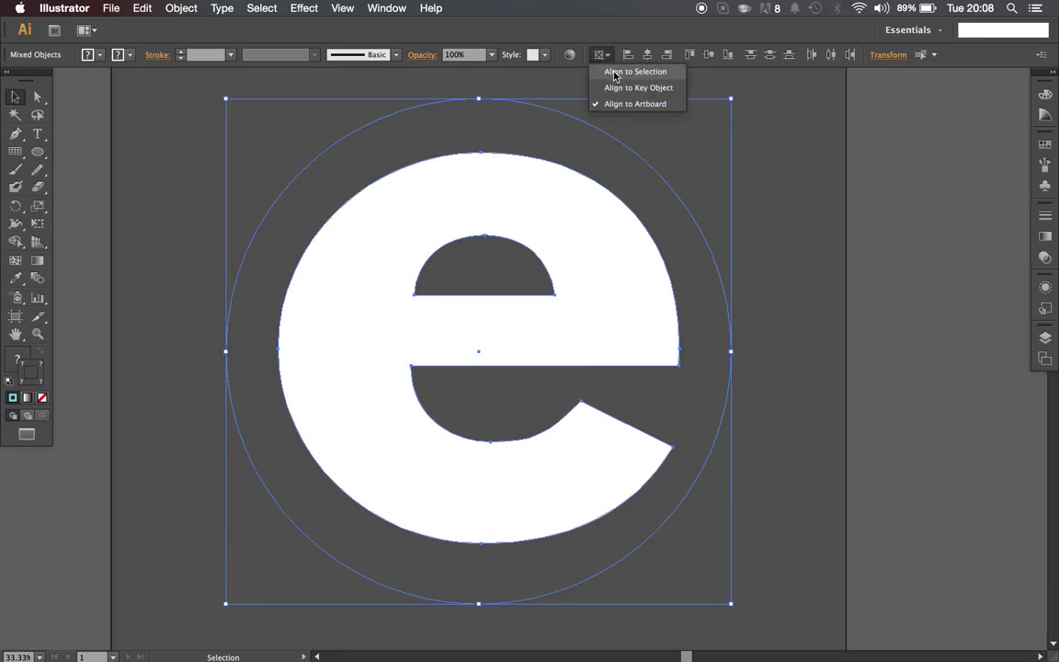
{"action": "left_click", "coordinate": [625, 74]}
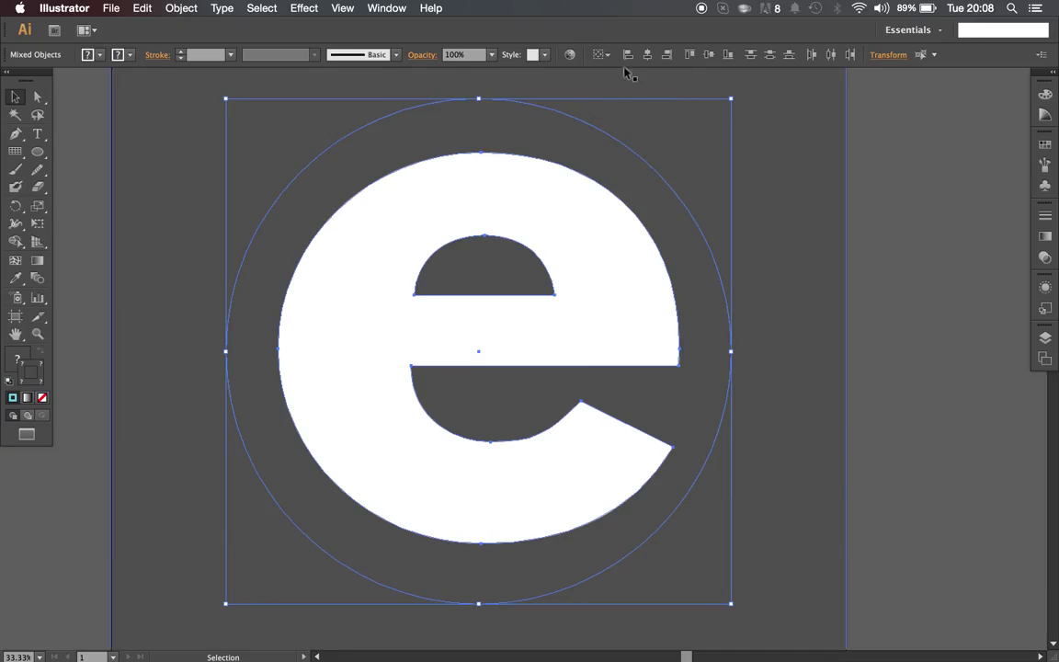
{"action": "left_click", "coordinate": [708, 55]}
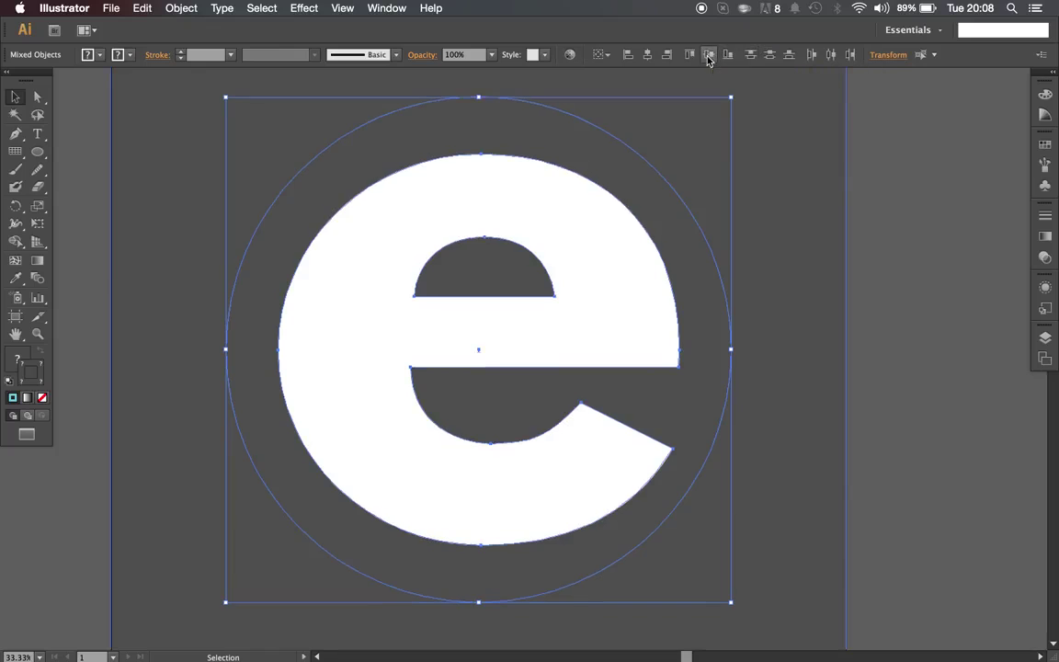
- Swap the circle's cyan outline back into a solid cyan fill
{"action": "left_click", "coordinate": [914, 248]}
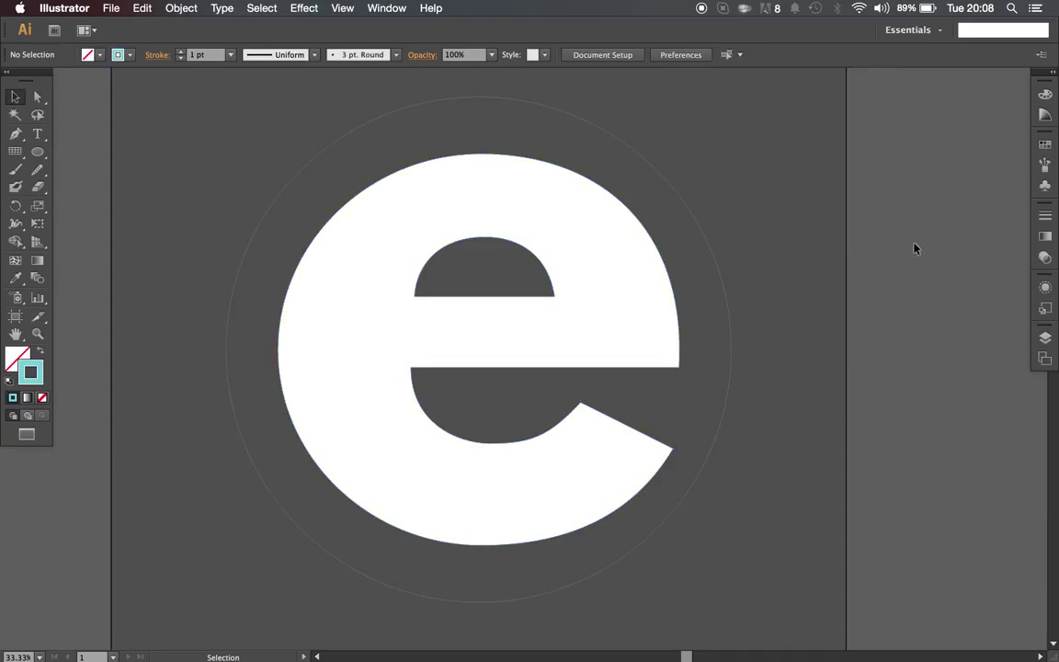
{"action": "left_click", "coordinate": [706, 242]}
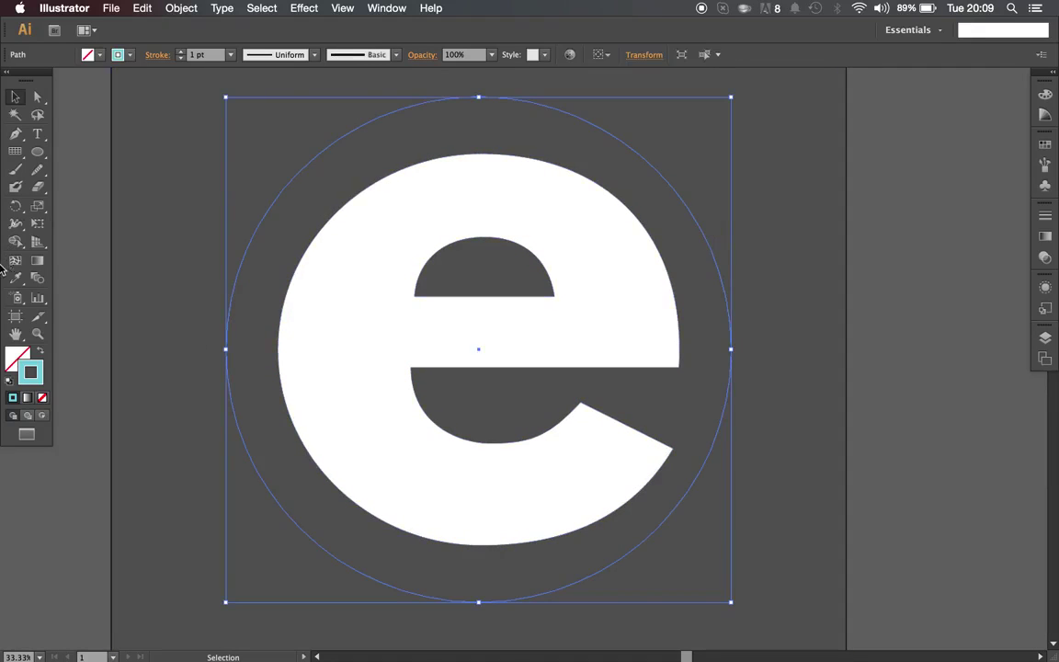
{"action": "left_click", "coordinate": [43, 355]}
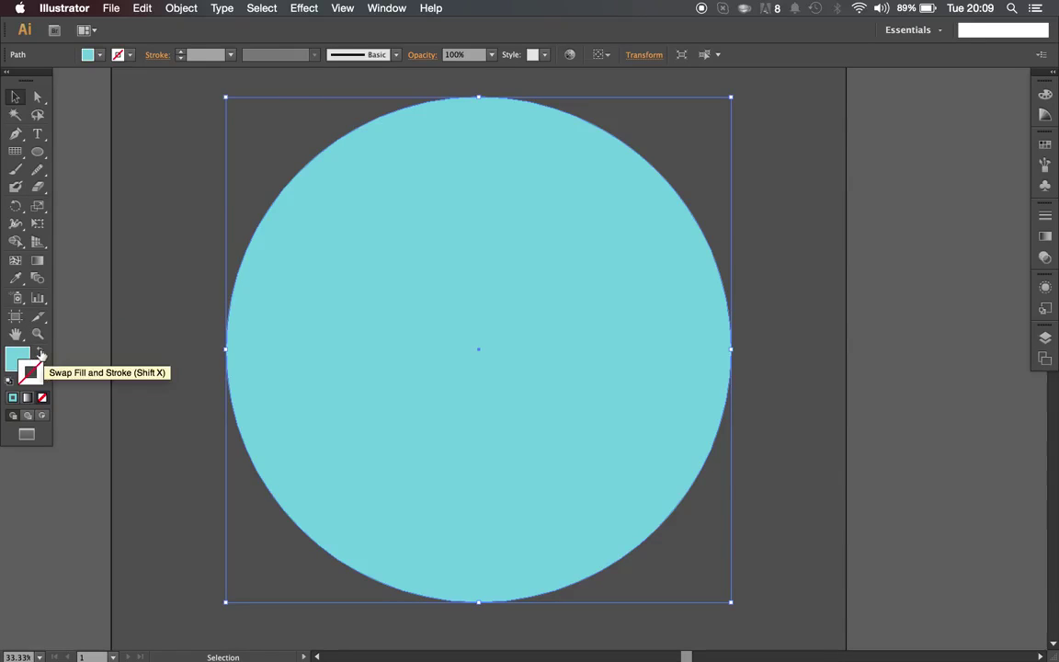
- Turn the circle back into a cyan outline with a 10 pt stroke weight
{"action": "left_click", "coordinate": [99, 351]}
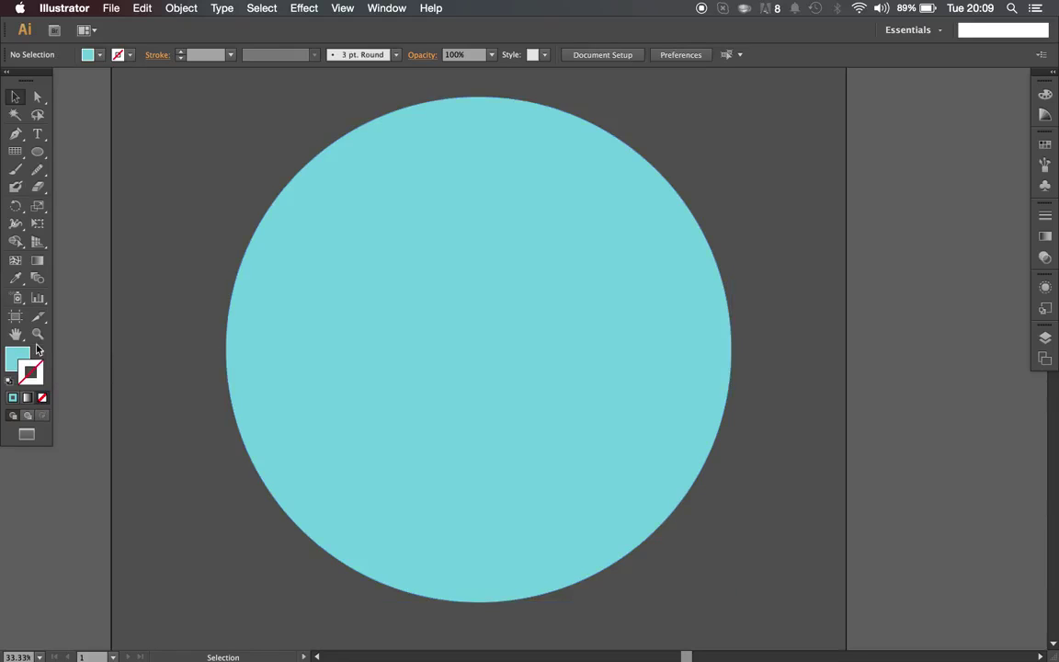
{"action": "left_click", "coordinate": [397, 307]}
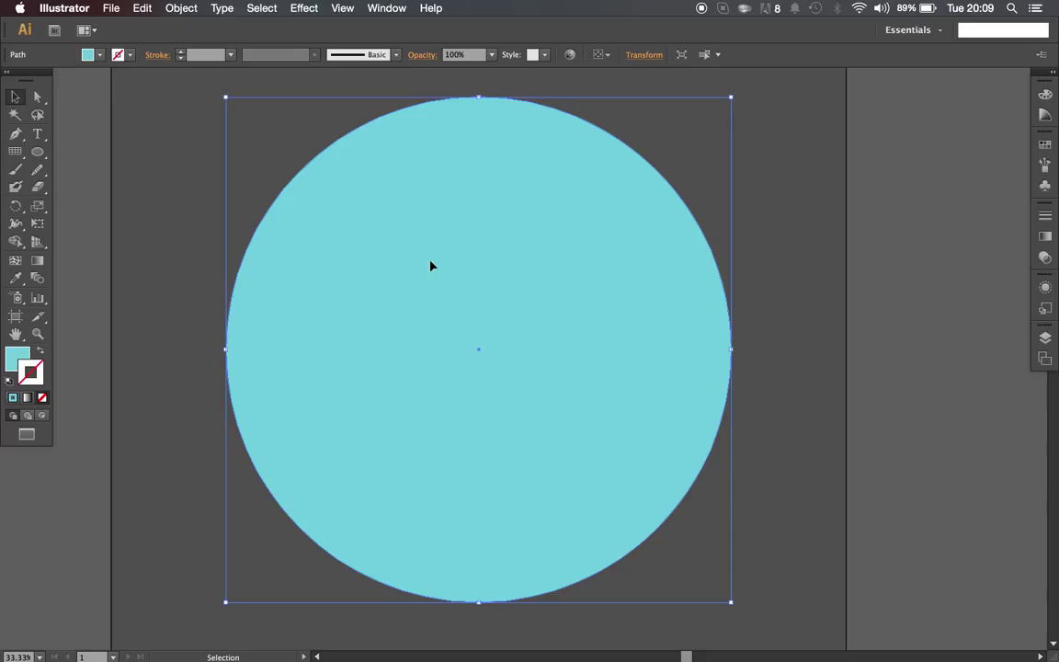
{"action": "left_click", "coordinate": [40, 352]}
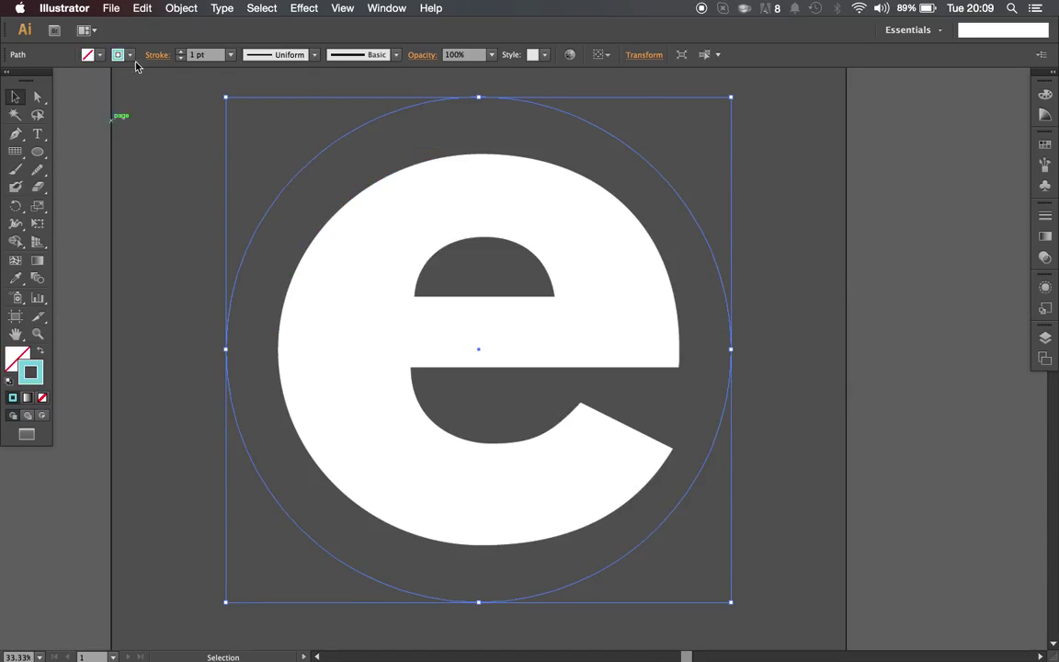
{"action": "left_click", "coordinate": [181, 51]}
{"action": "left_click", "coordinate": [181, 52]}
{"action": "left_click", "coordinate": [181, 51]}
{"action": "left_click", "coordinate": [181, 52]}
{"action": "left_click", "coordinate": [181, 51]}
{"action": "left_click", "coordinate": [181, 52]}
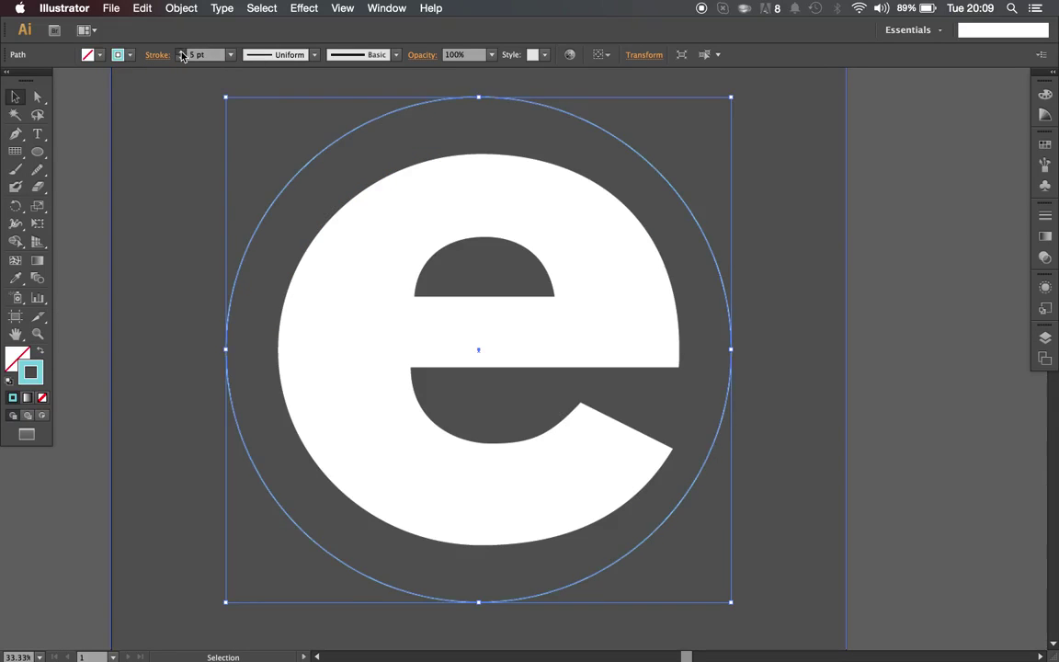
{"action": "left_click", "coordinate": [181, 52]}
{"action": "left_click", "coordinate": [181, 52]}
{"action": "left_click", "coordinate": [181, 51]}
{"action": "left_click", "coordinate": [596, 92]}
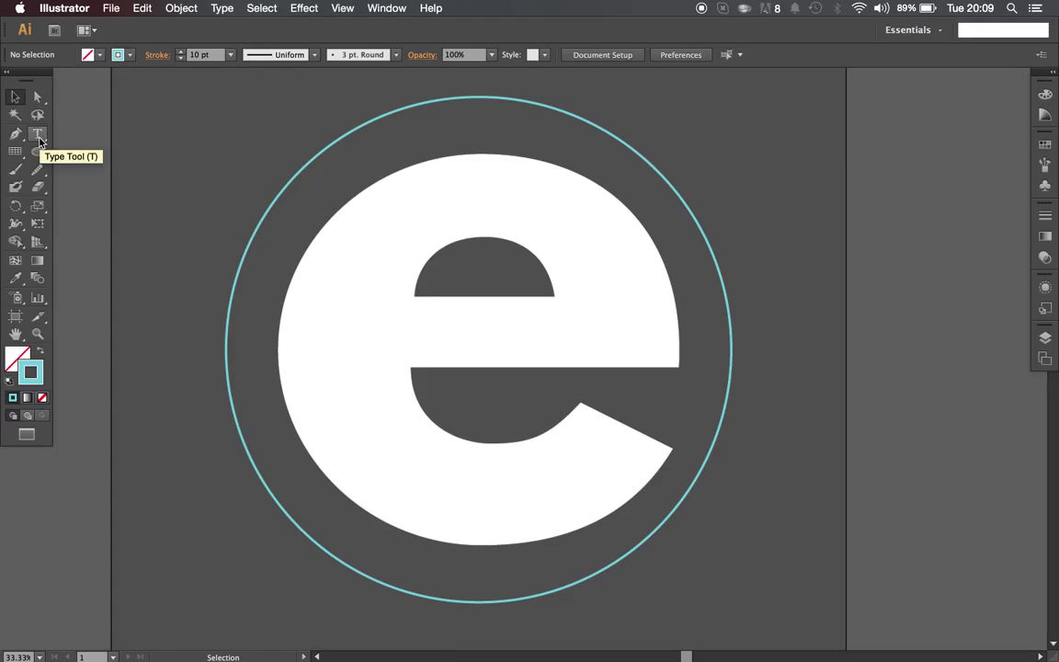
- Convert the circle into an area-type object with the Area Type tool
{"action": "left_click", "coordinate": [38, 135]}
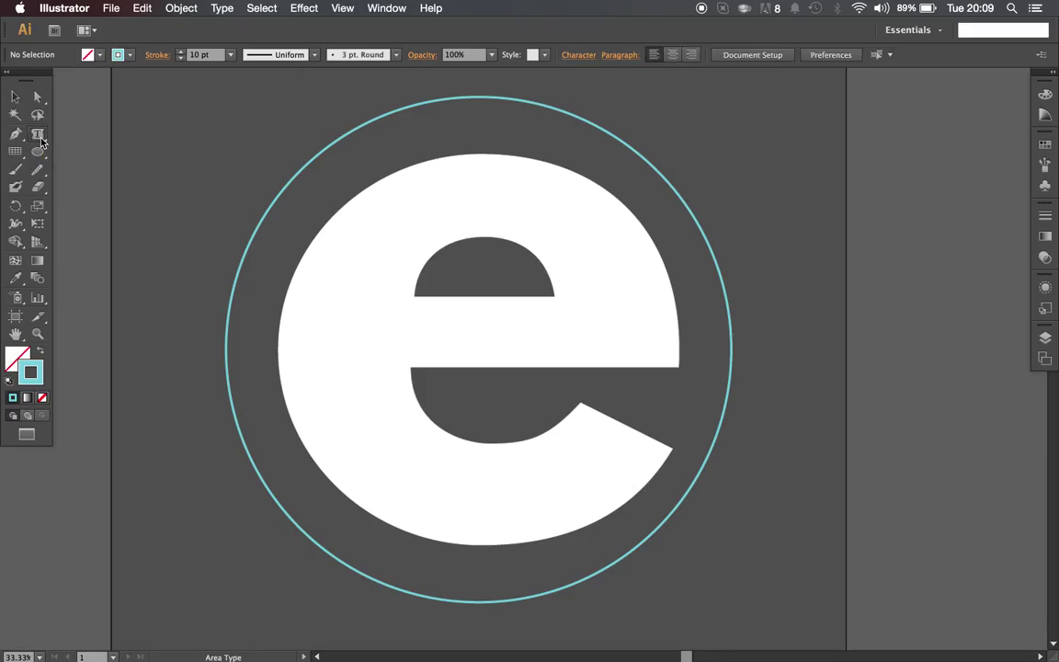
{"action": "left_click", "coordinate": [38, 134], "text": "alt"}
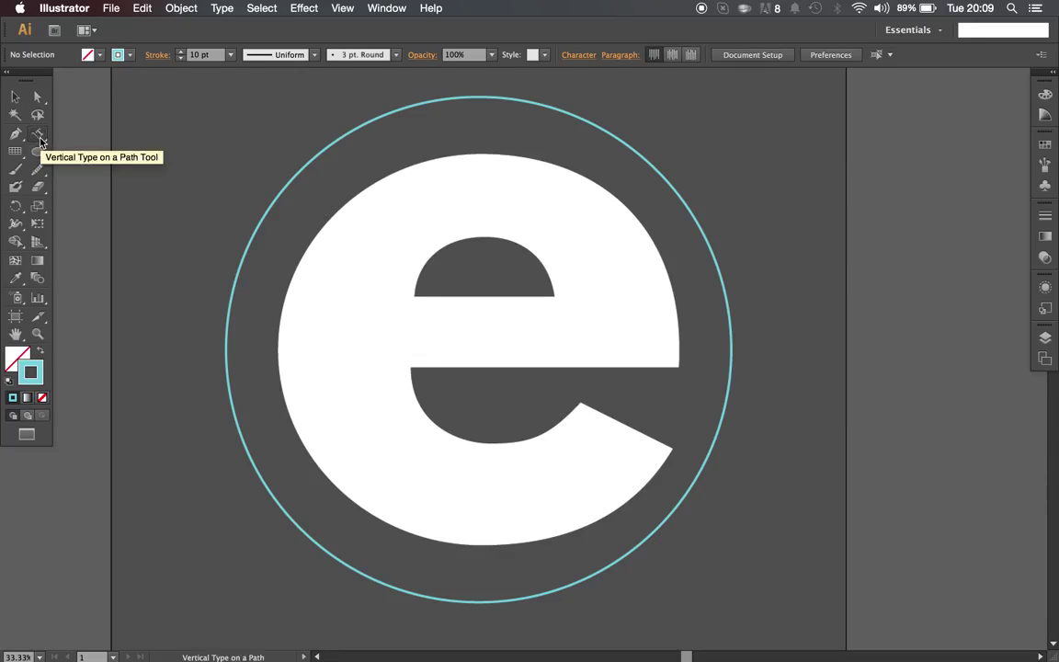
{"action": "left_click", "coordinate": [40, 139], "text": "alt"}
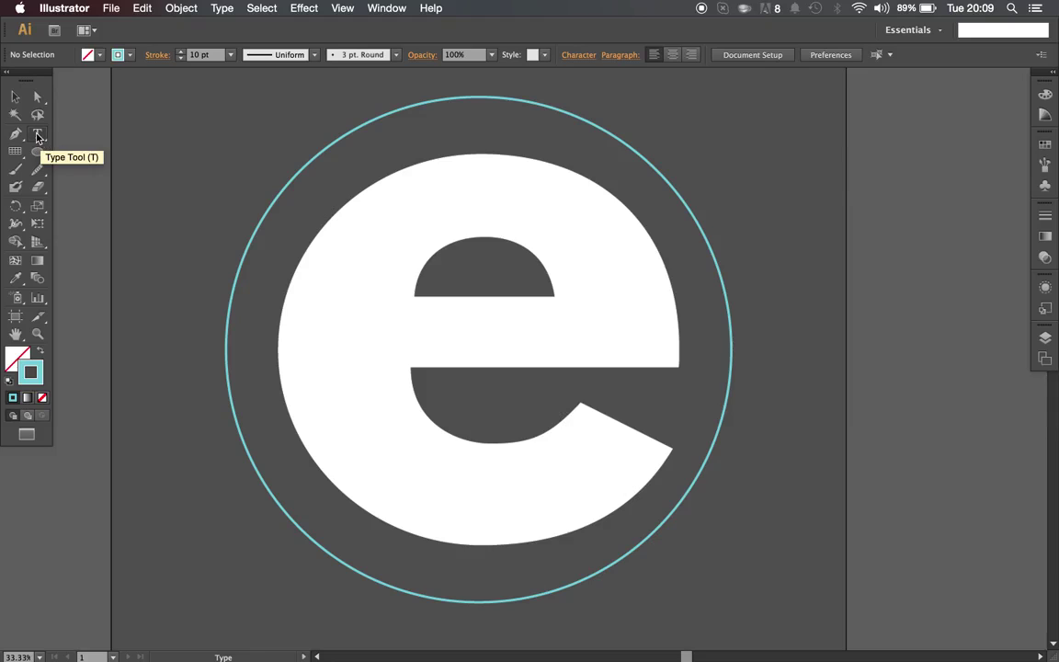
{"action": "left_click", "coordinate": [38, 137], "text": "alt"}
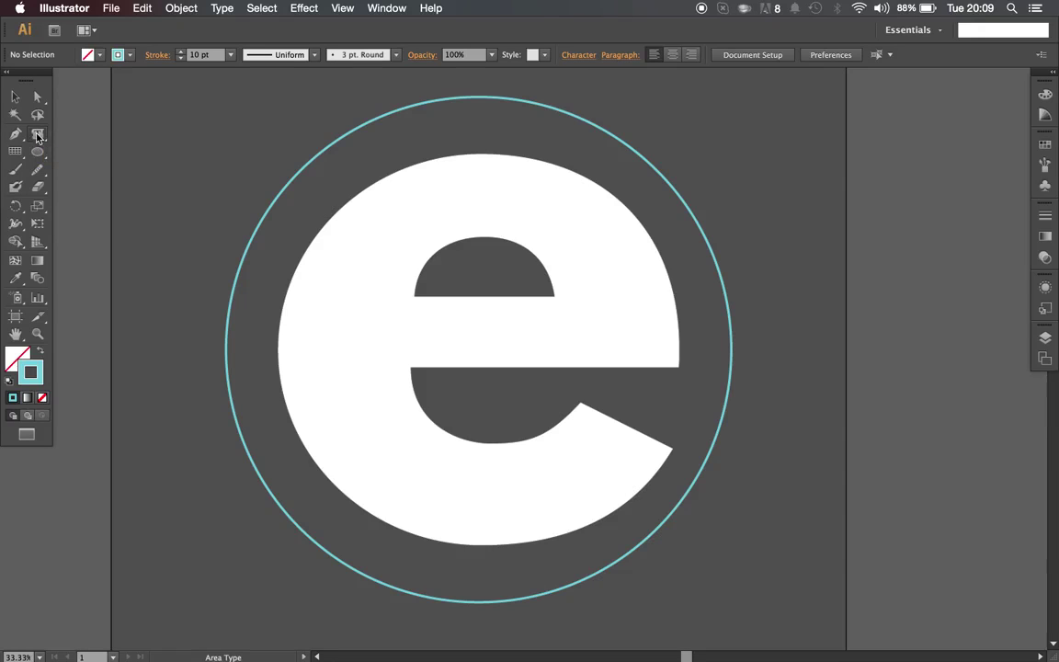
{"action": "left_click", "coordinate": [37, 136]}
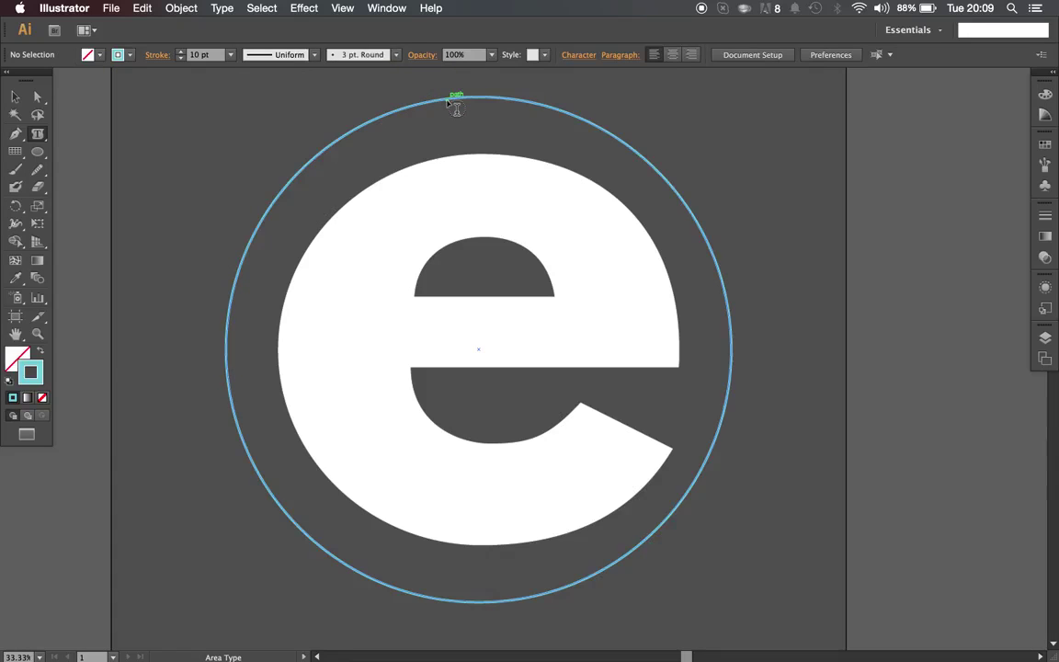
{"action": "left_click", "coordinate": [456, 103]}
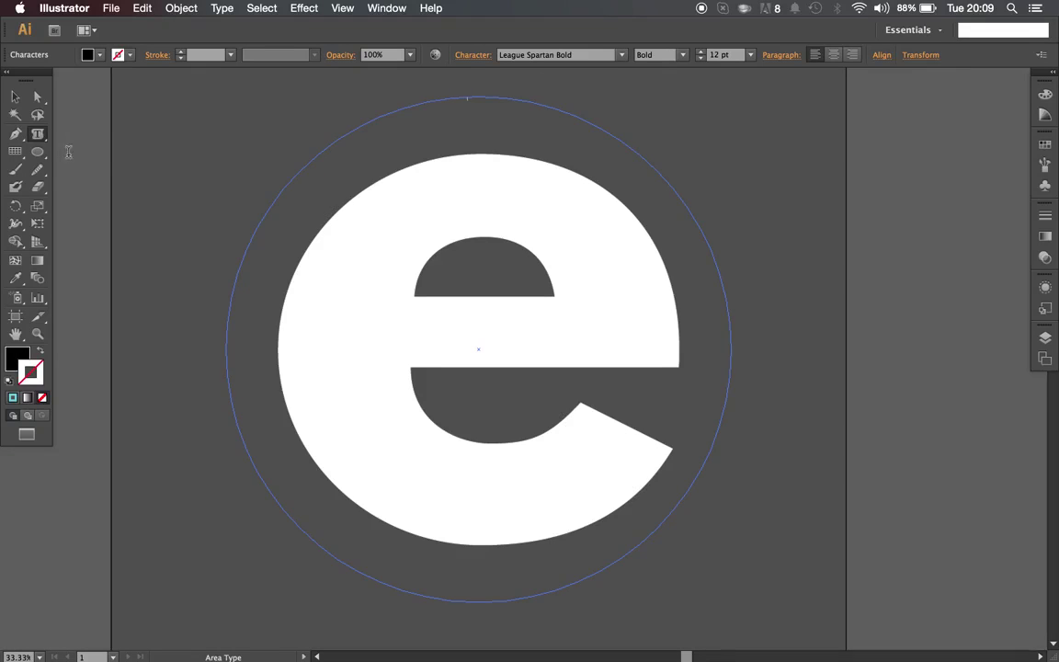
- Choose the Type on a Path tool and start text at the top of the circle
{"action": "left_click", "coordinate": [39, 136], "text": "alt"}
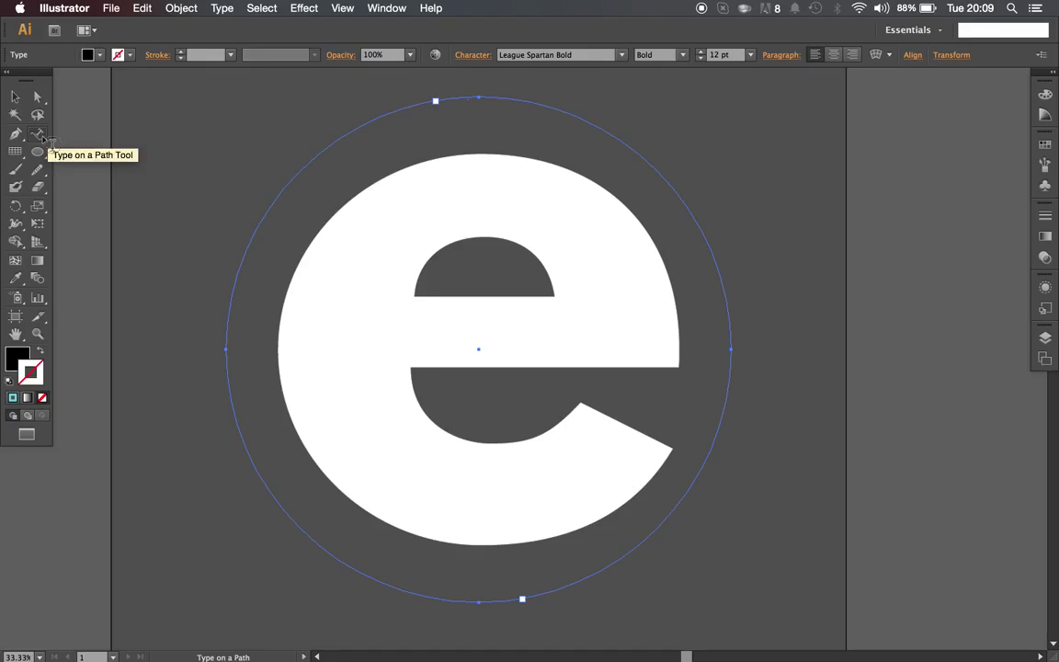
{"action": "left_click", "coordinate": [40, 137], "text": "alt"}
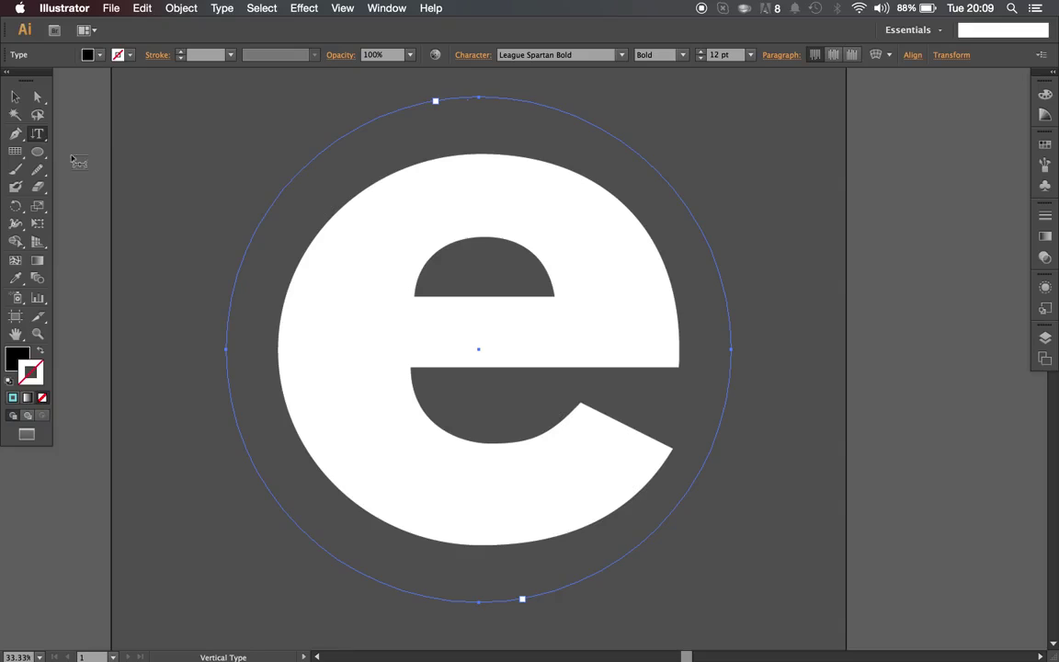
{"action": "left_click", "coordinate": [39, 137], "text": "alt"}
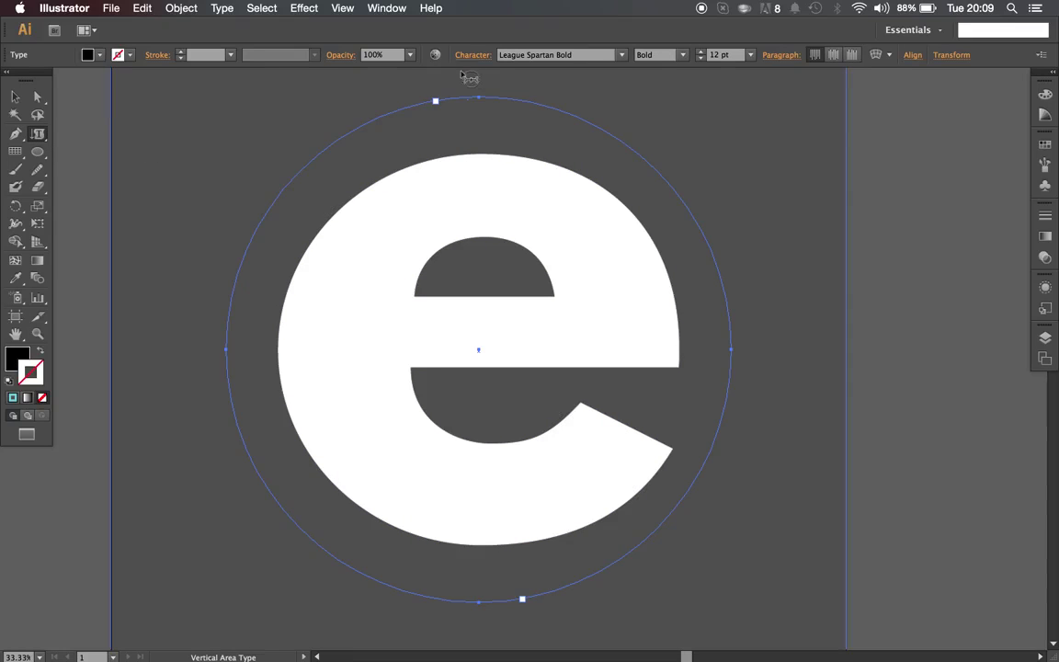
{"action": "left_click", "coordinate": [40, 136], "text": "alt"}
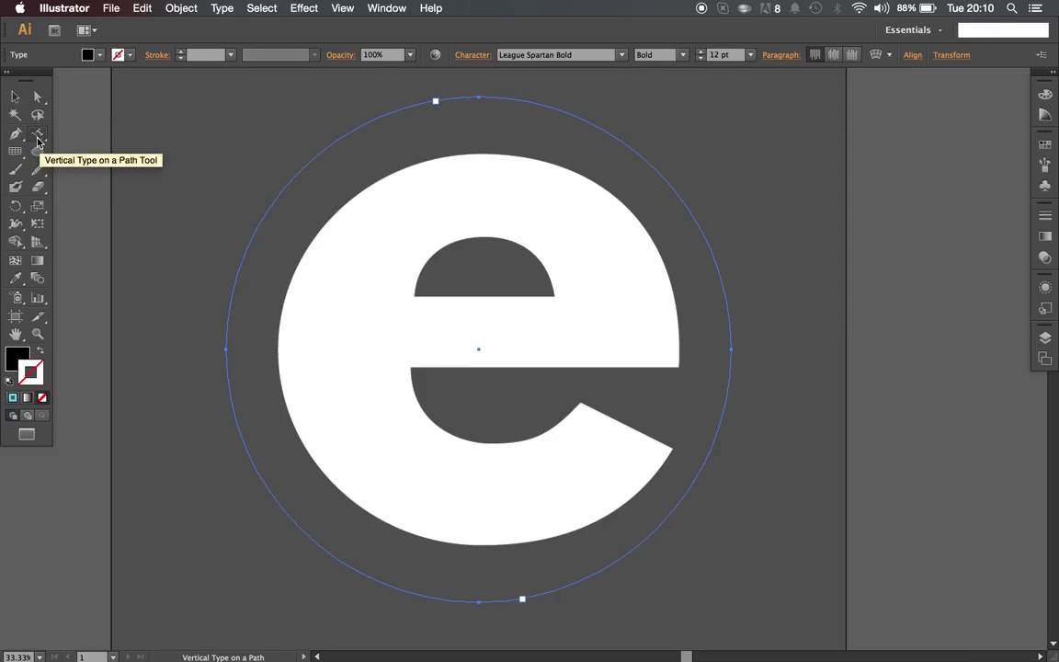
{"action": "left_click", "coordinate": [37, 136], "text": "alt"}
{"action": "left_click", "coordinate": [40, 139], "text": "alt"}
{"action": "left_click", "coordinate": [42, 142], "text": "alt"}
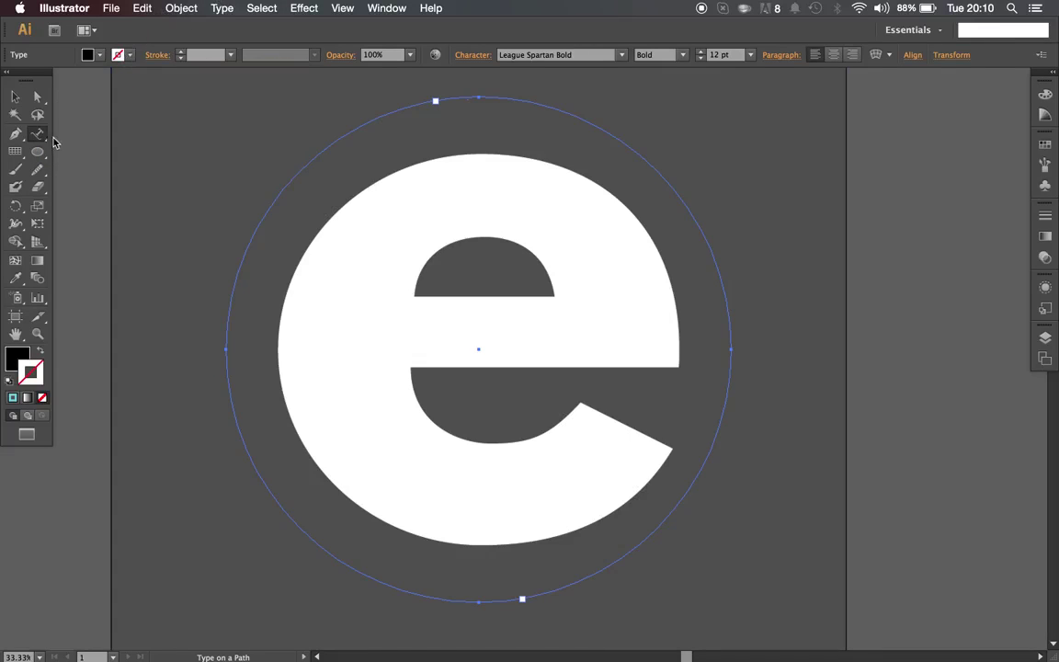
{"action": "left_click", "coordinate": [48, 140], "text": "alt"}
{"action": "left_click", "coordinate": [48, 139], "text": "alt"}
{"action": "left_click", "coordinate": [48, 139], "text": "alt"}
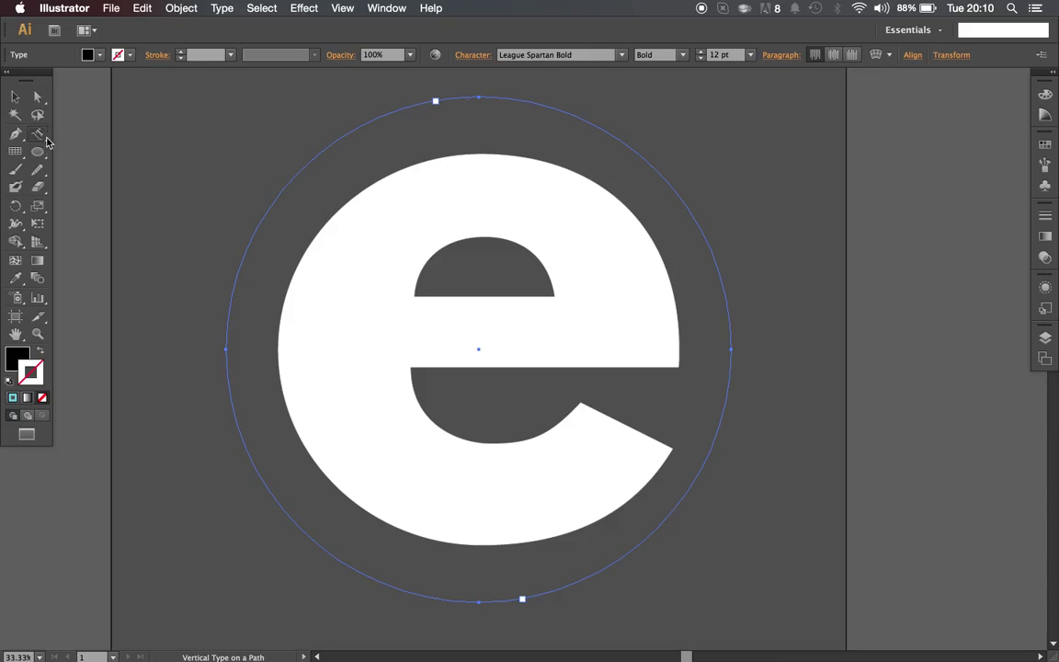
{"action": "left_click", "coordinate": [39, 137], "text": "alt"}
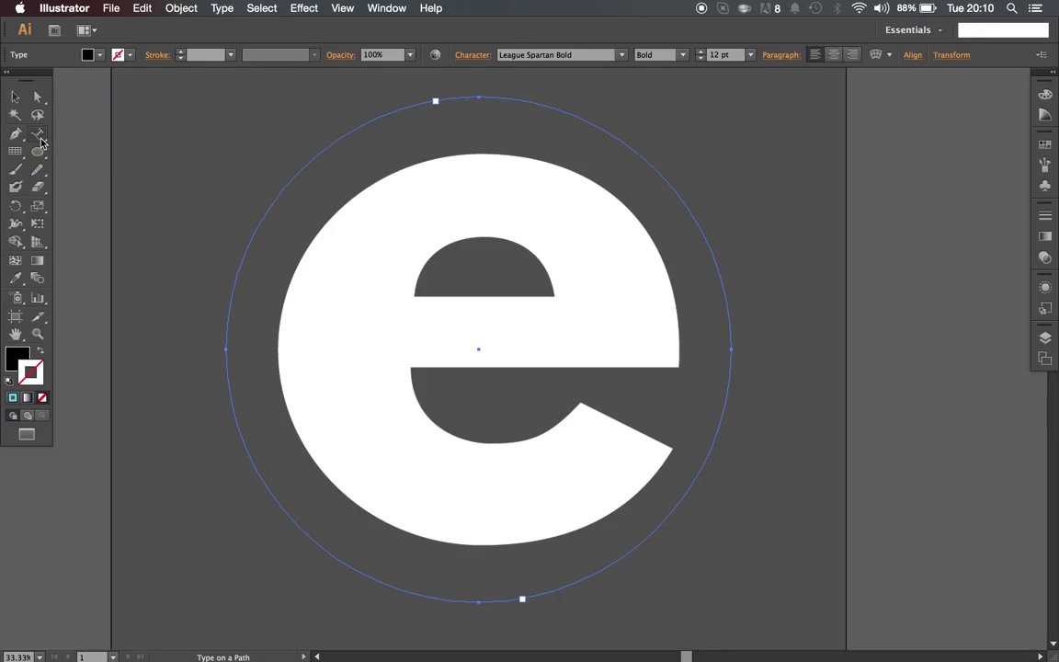
{"action": "left_click", "coordinate": [40, 138]}
{"action": "left_click", "coordinate": [479, 97]}
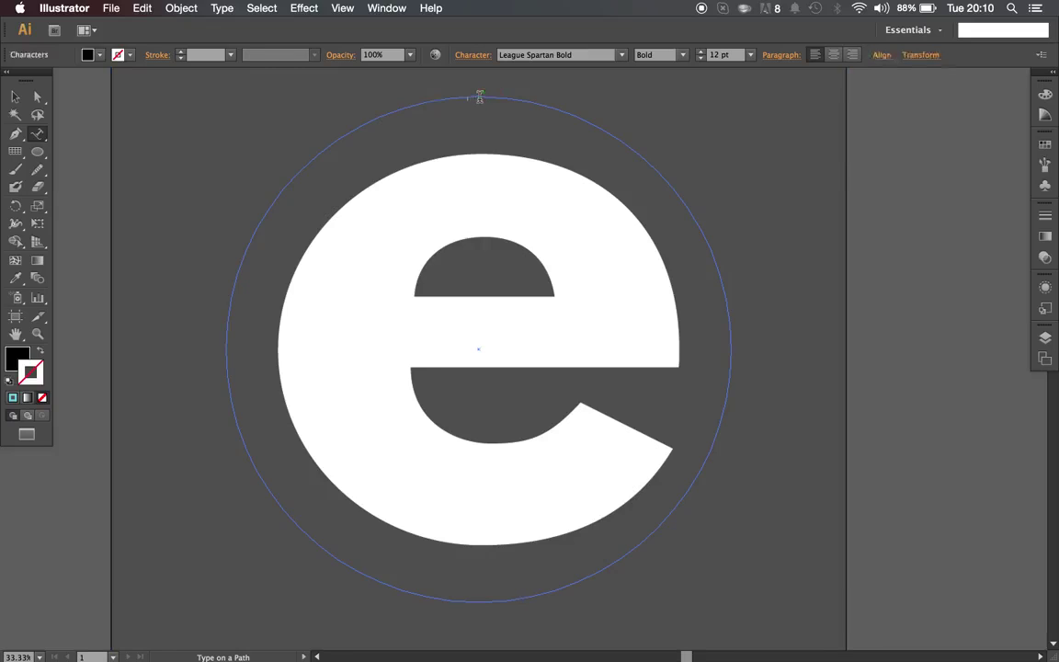
- Run 12 pt League Spartan Bold 'ESAM' lettering along the top of the outer circle path
{"action": "left_click", "coordinate": [675, 186], "text": "super"}
{"action": "key", "text": "super+1"}
{"action": "scroll", "coordinate": [680, 211], "scroll_direction": "up", "scroll_amount": 8}
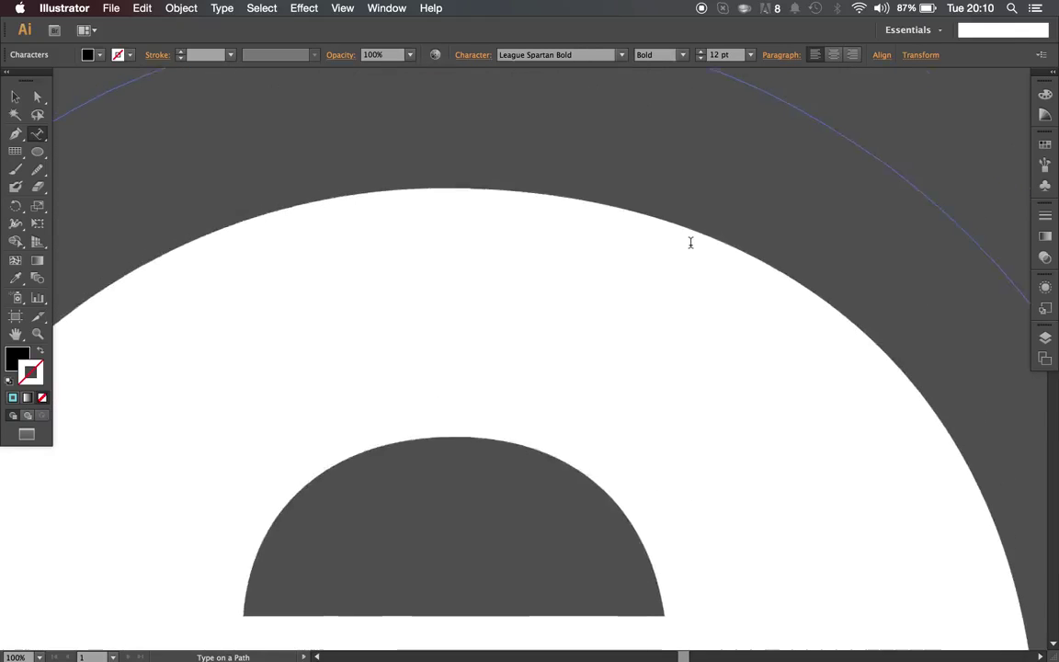
{"action": "scroll", "coordinate": [690, 243], "scroll_direction": "up", "scroll_amount": 5}
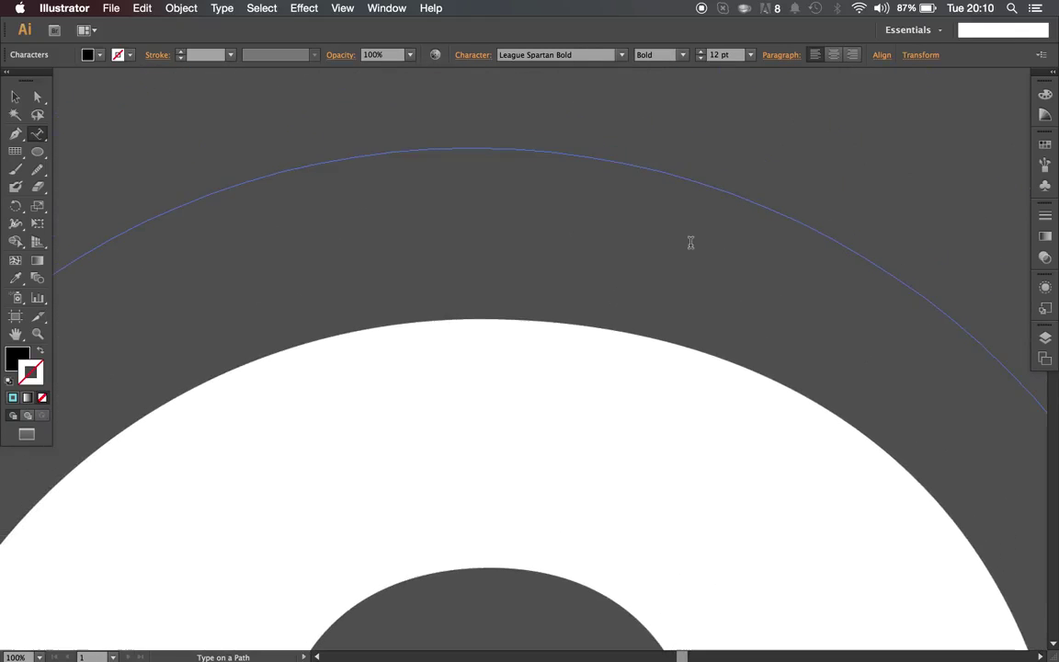
{"action": "left_click", "coordinate": [358, 154], "text": "super"}
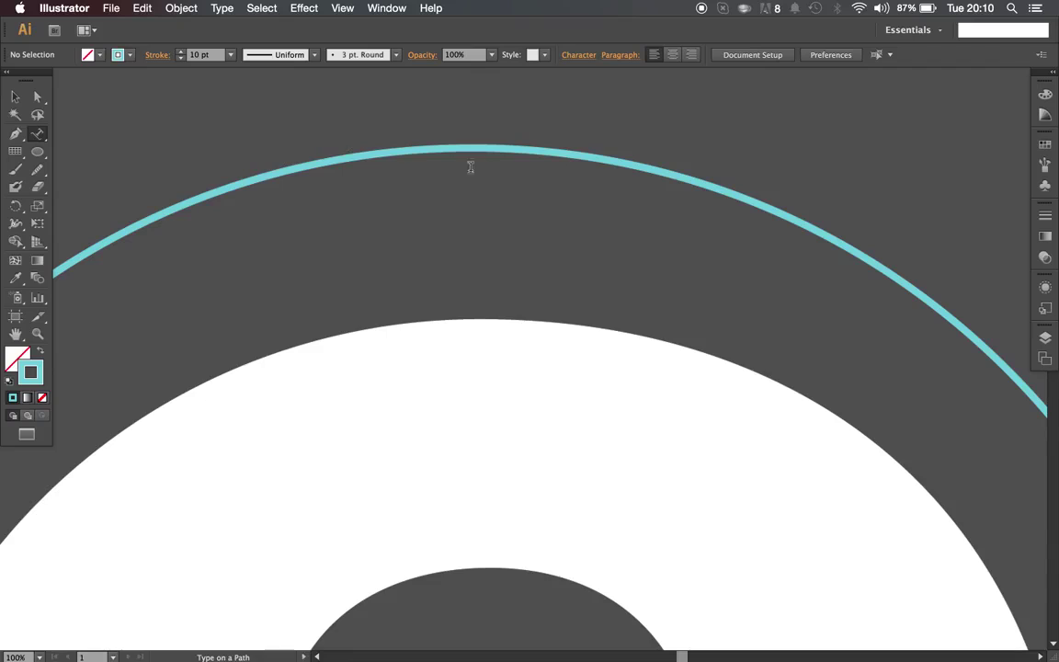
{"action": "left_click", "coordinate": [492, 147]}
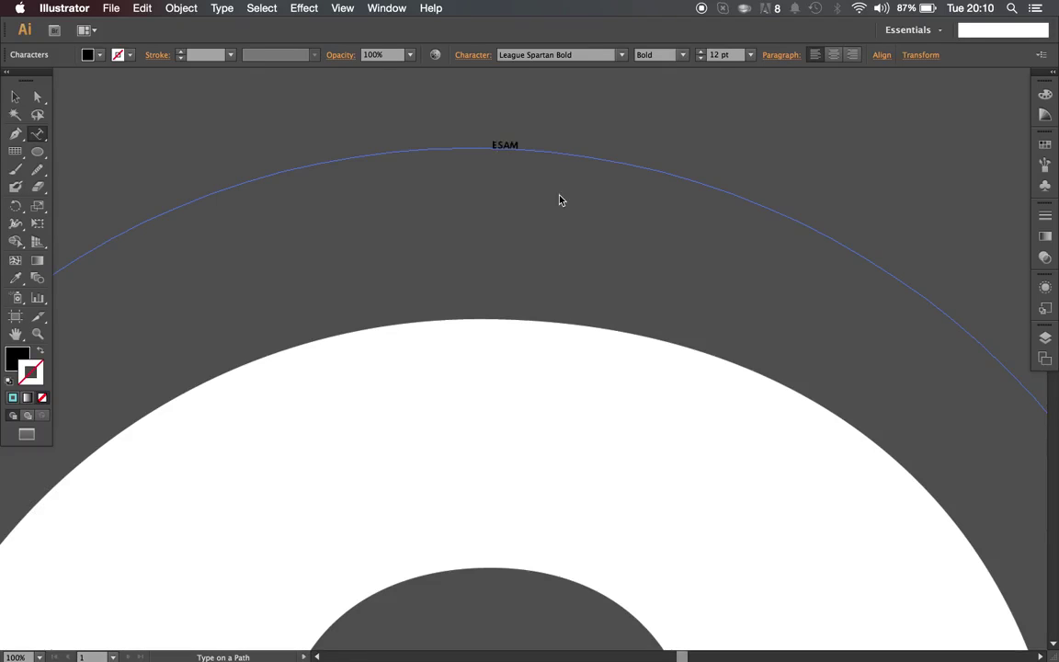
{"action": "left_click", "coordinate": [16, 100]}
{"action": "key", "text": "super+minus"}
{"action": "key", "text": "super+minus"}
{"action": "key", "text": "super+minus"}
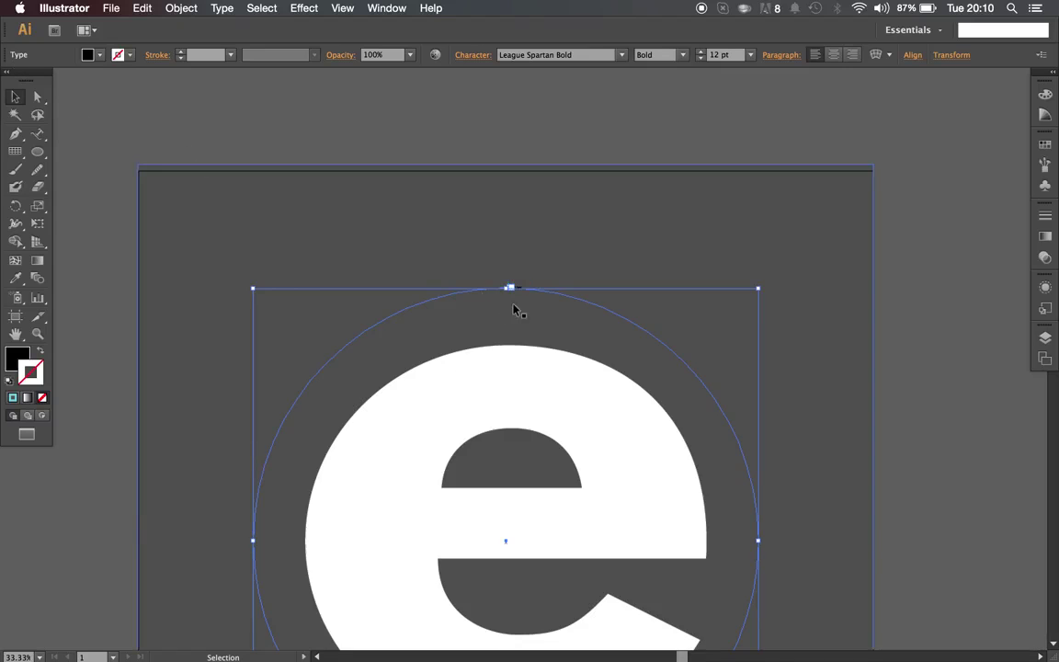
- Select the word ESAM and raise its font size via 72 pt to 318 pt
{"action": "key", "text": "super+plus"}
{"action": "key", "text": "super+plus"}
{"action": "key", "text": "t"}
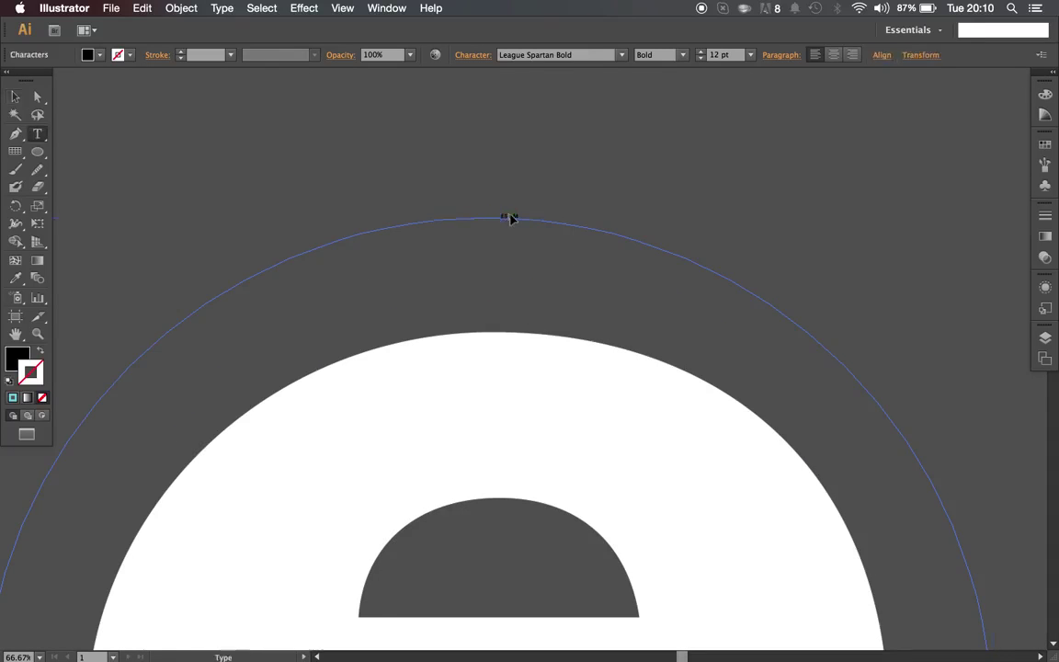
{"action": "double_click", "coordinate": [509, 217]}
{"action": "left_click", "coordinate": [748, 55]}
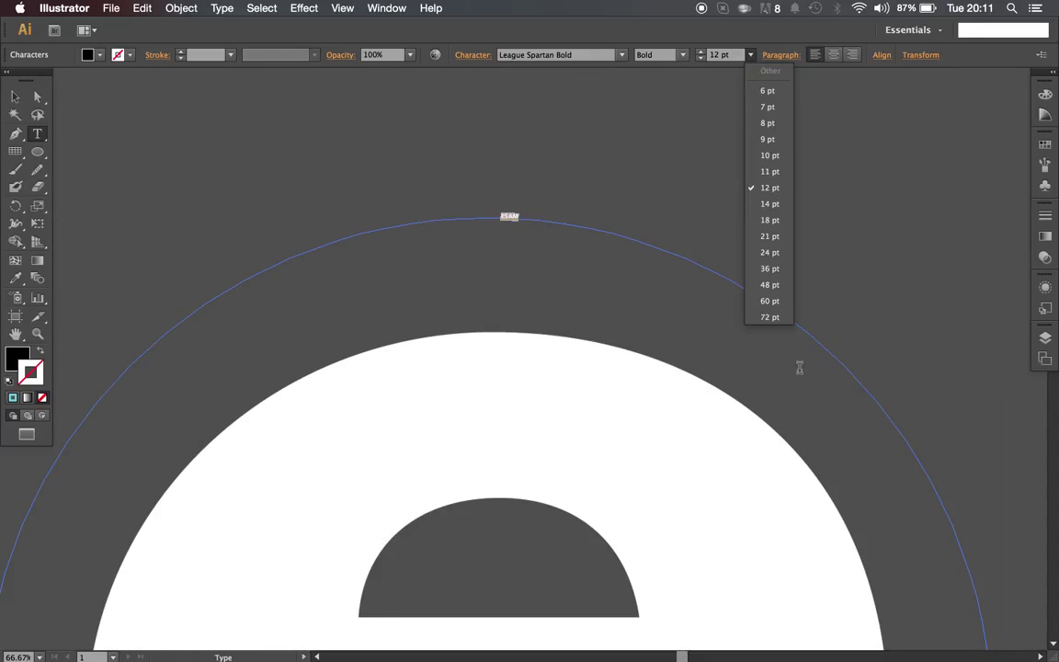
{"action": "left_click", "coordinate": [768, 317]}
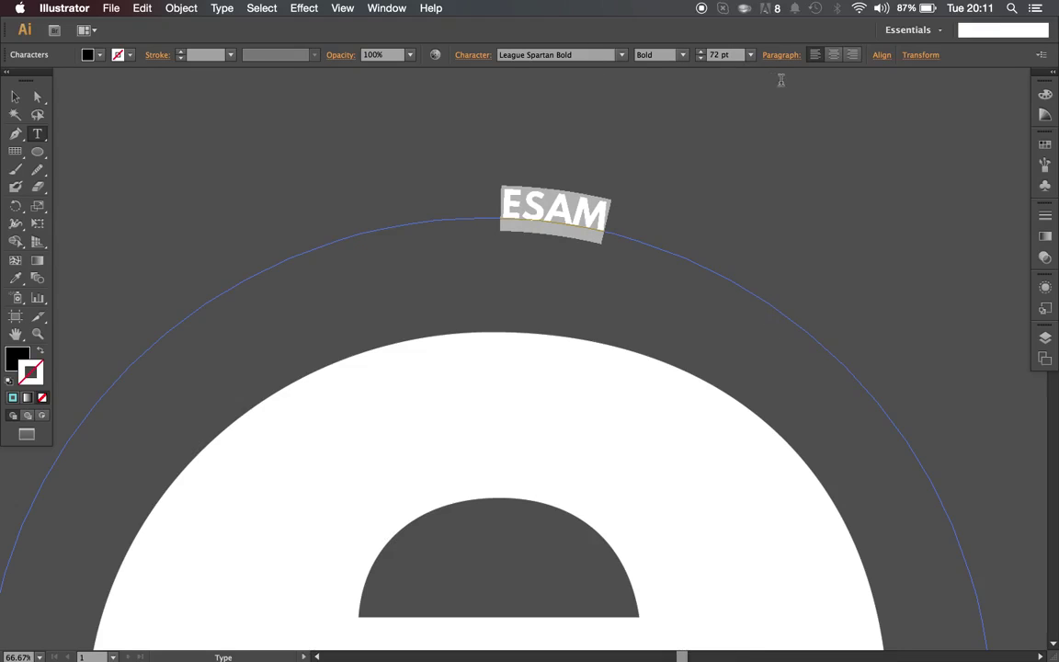
{"action": "left_click", "coordinate": [725, 56]}
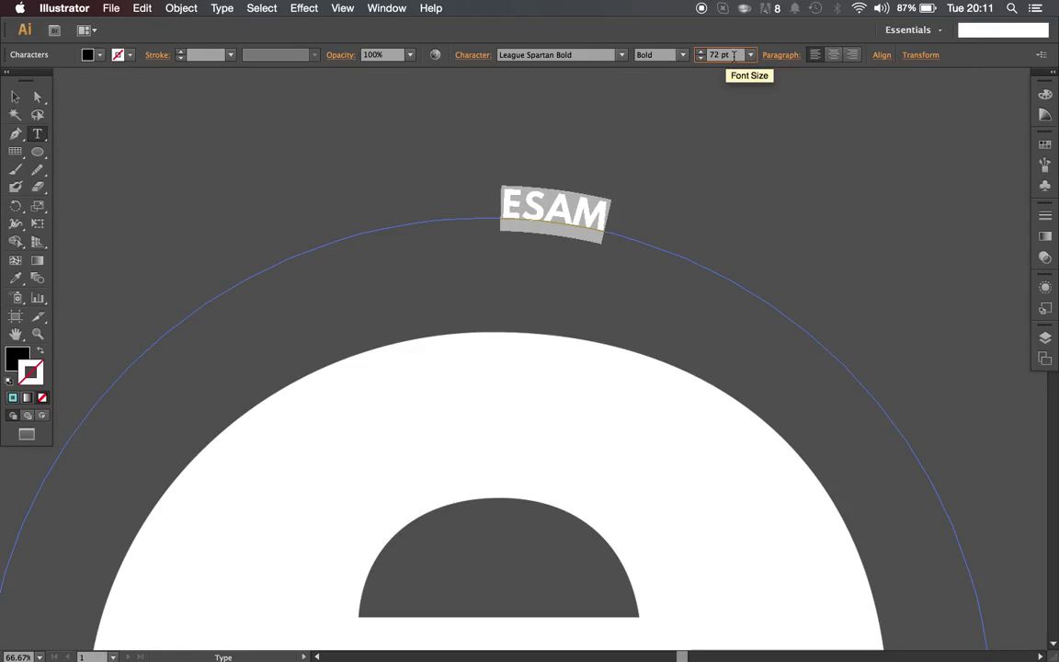
{"action": "double_click", "coordinate": [719, 55]}
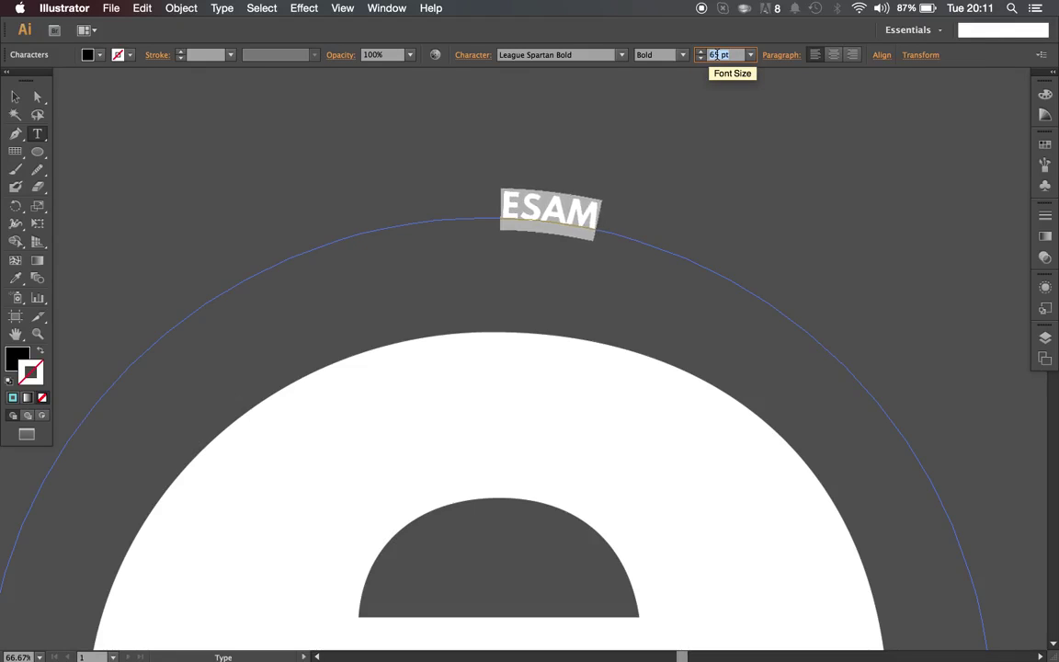
{"action": "key", "text": "Up"}
{"action": "key", "text": "Up"}
{"action": "key", "text": "Up"}
{"action": "key", "text": "Up"}
{"action": "key", "text": "Up"}
{"action": "key", "text": "Up"}
{"action": "key", "text": "Up"}
{"action": "key", "text": "Up"}
{"action": "key", "text": "Up"}
{"action": "key", "text": "Up"}
{"action": "key", "text": "Up"}
{"action": "key", "text": "Up"}
{"action": "key", "text": "Up"}
{"action": "key", "text": "Up"}
{"action": "key", "text": "Up"}
{"action": "key", "text": "Up"}
{"action": "key", "text": "Up"}
{"action": "key", "text": "Up"}
{"action": "key", "text": "Up"}
{"action": "key", "text": "Up"}
{"action": "key", "text": "Up"}
{"action": "key", "text": "Up"}
{"action": "key", "text": "Up"}
{"action": "key", "text": "Up"}
{"action": "key", "text": "Up"}
{"action": "key", "text": "Up"}
{"action": "key", "text": "Up"}
{"action": "key", "text": "Up"}
{"action": "key", "text": "Up"}
{"action": "key", "text": "Up"}
{"action": "key", "text": "Up"}
{"action": "key", "text": "Up"}
{"action": "key", "text": "Up"}
{"action": "key", "text": "Up"}
{"action": "key", "text": "Up"}
{"action": "key", "text": "Up"}
{"action": "key", "text": "Up"}
{"action": "key", "text": "Up"}
{"action": "key", "text": "Up"}
{"action": "key", "text": "Up"}
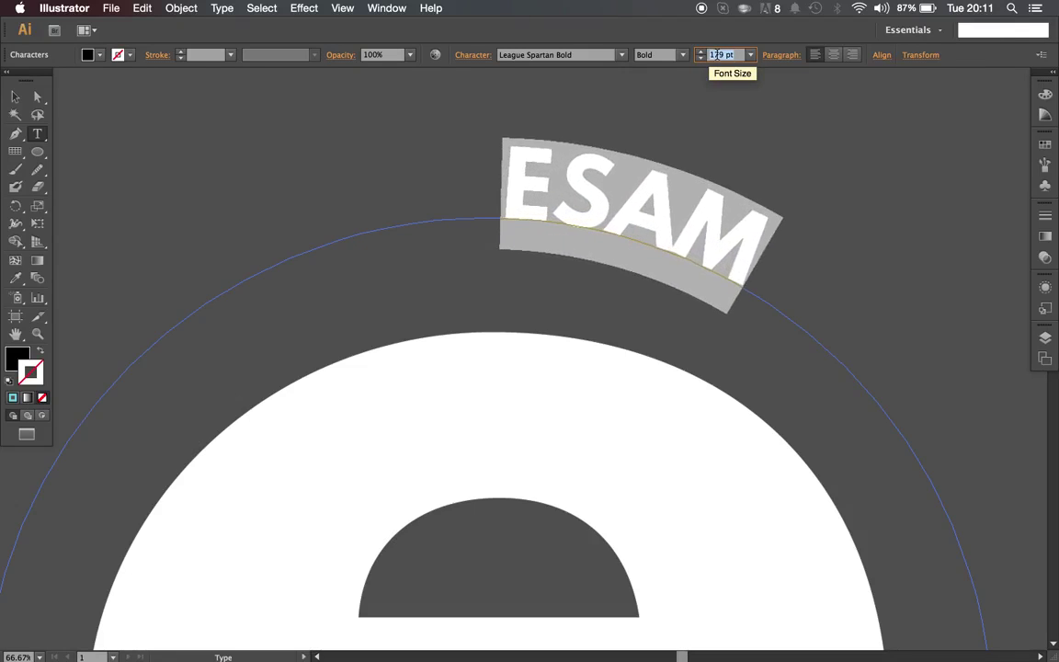
{"action": "key", "text": "Down"}
{"action": "key", "text": "Down"}
{"action": "key", "text": "Down"}
{"action": "key", "text": "Down"}
{"action": "key", "text": "Down"}
{"action": "key", "text": "Down"}
{"action": "key", "text": "Down"}
{"action": "key", "text": "Down"}
{"action": "key", "text": "Down"}
{"action": "key", "text": "Down"}
{"action": "key", "text": "Down"}
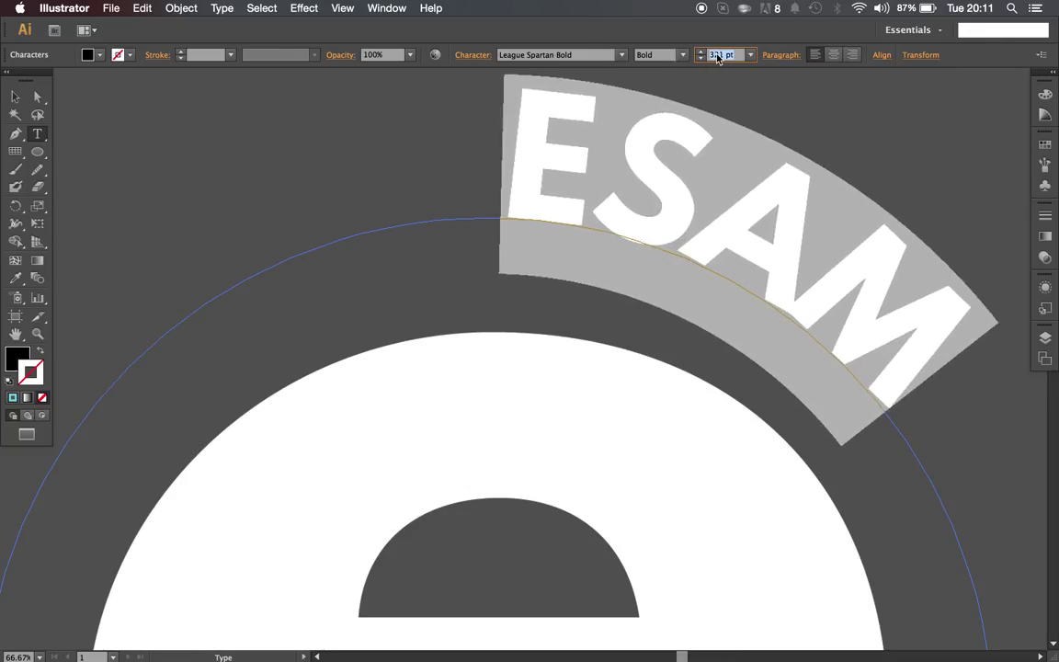
{"action": "key", "text": "Up"}
{"action": "key", "text": "Up"}
{"action": "key", "text": "Up"}
{"action": "key", "text": "Up"}
{"action": "key", "text": "Up"}
{"action": "key", "text": "Up"}
{"action": "key", "text": "Up"}
{"action": "key", "text": "Up"}
{"action": "key", "text": "Up"}
{"action": "key", "text": "Up"}
{"action": "key", "text": "Up"}
{"action": "key", "text": "Up"}
{"action": "key", "text": "Up"}
{"action": "key", "text": "Up"}
{"action": "key", "text": "Up"}
{"action": "key", "text": "Up"}
{"action": "key", "text": "Up"}
{"action": "key", "text": "Up"}
{"action": "key", "text": "Up"}
{"action": "key", "text": "Up"}
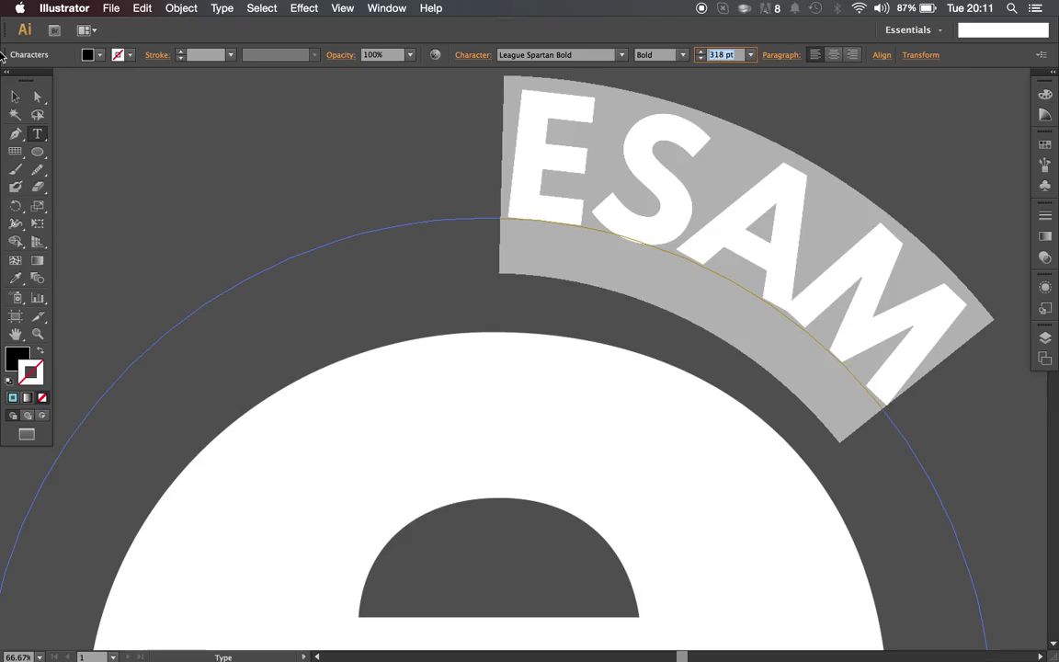
{"action": "left_click", "coordinate": [15, 97]}
{"action": "key", "text": "super+minus"}
{"action": "key", "text": "super+minus"}
{"action": "key", "text": "super+minus"}
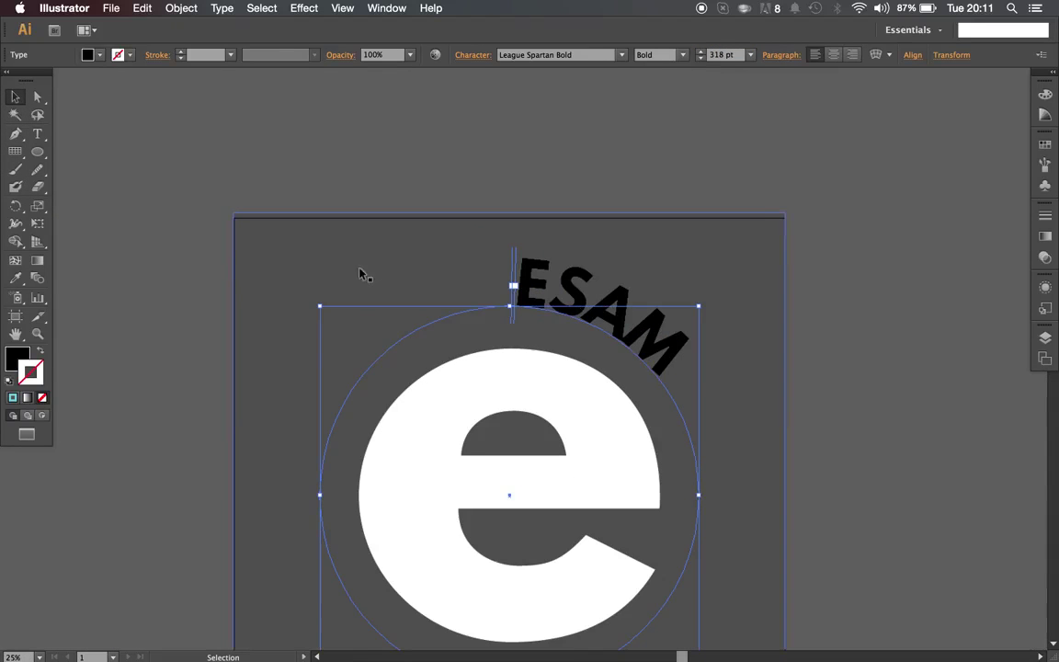
- Rotate the ESAM path text so it sits centred over the 'e'
{"action": "key", "text": "super"}
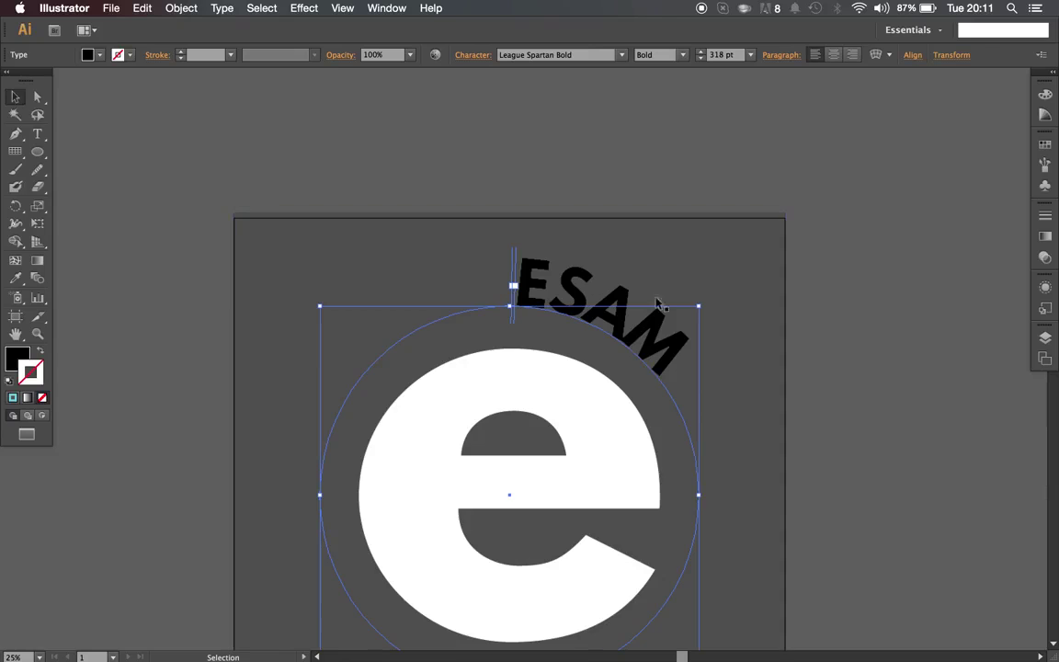
{"action": "left_click_drag", "start_coordinate": [703, 301], "coordinate": [619, 250]}
{"action": "left_click", "coordinate": [572, 192]}
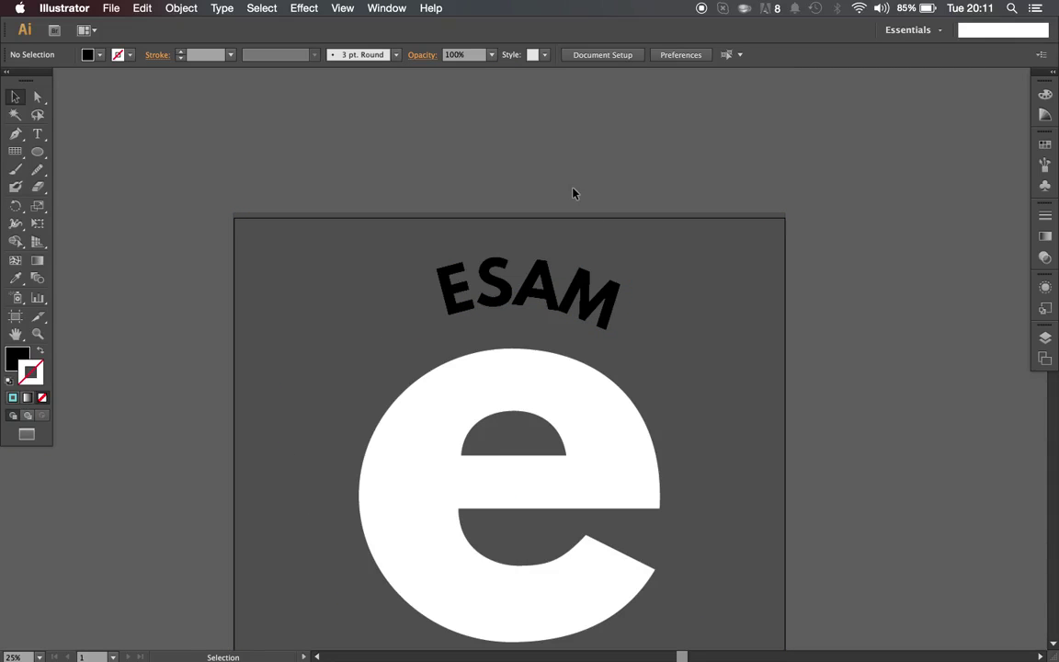
- Show the rulers, add two horizontal guides below ESAM, and move the text's end point
{"action": "key", "text": "super+r"}
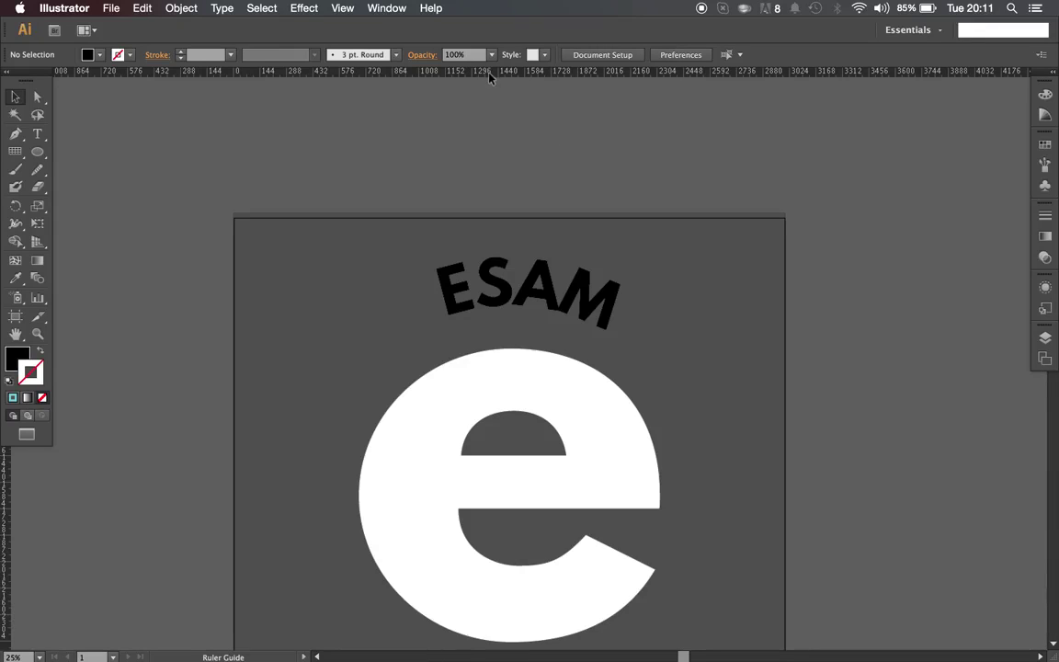
{"action": "left_click_drag", "start_coordinate": [510, 280], "coordinate": [512, 320]}
{"action": "key", "text": "super+equal"}
{"action": "key", "text": "super+equal"}
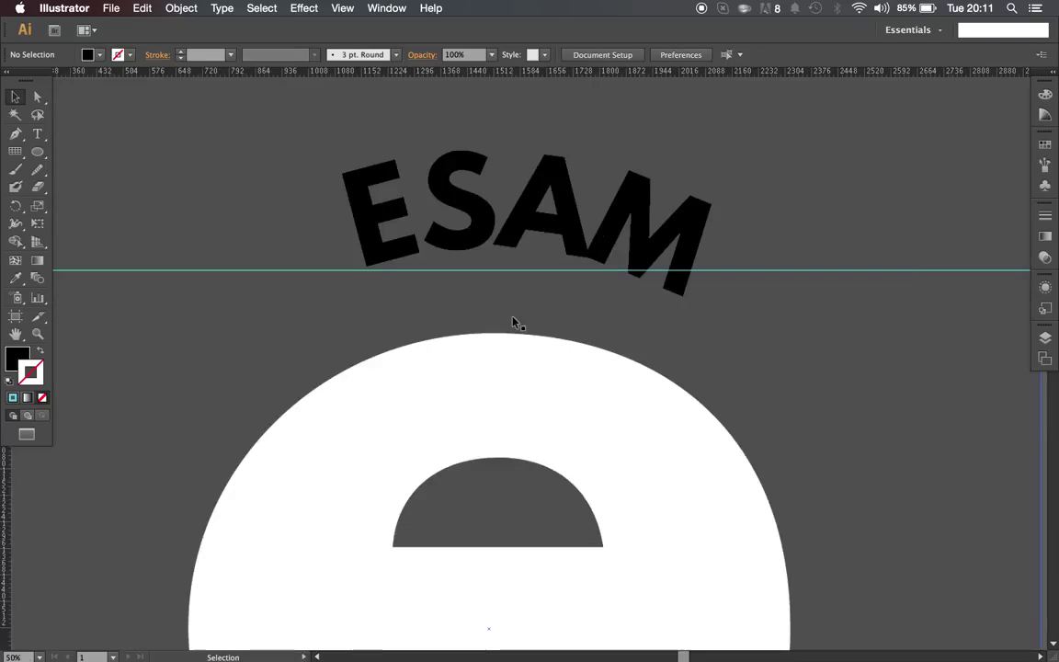
{"action": "scroll", "coordinate": [513, 321], "scroll_direction": "up", "scroll_amount": 2}
{"action": "left_click", "coordinate": [512, 317]}
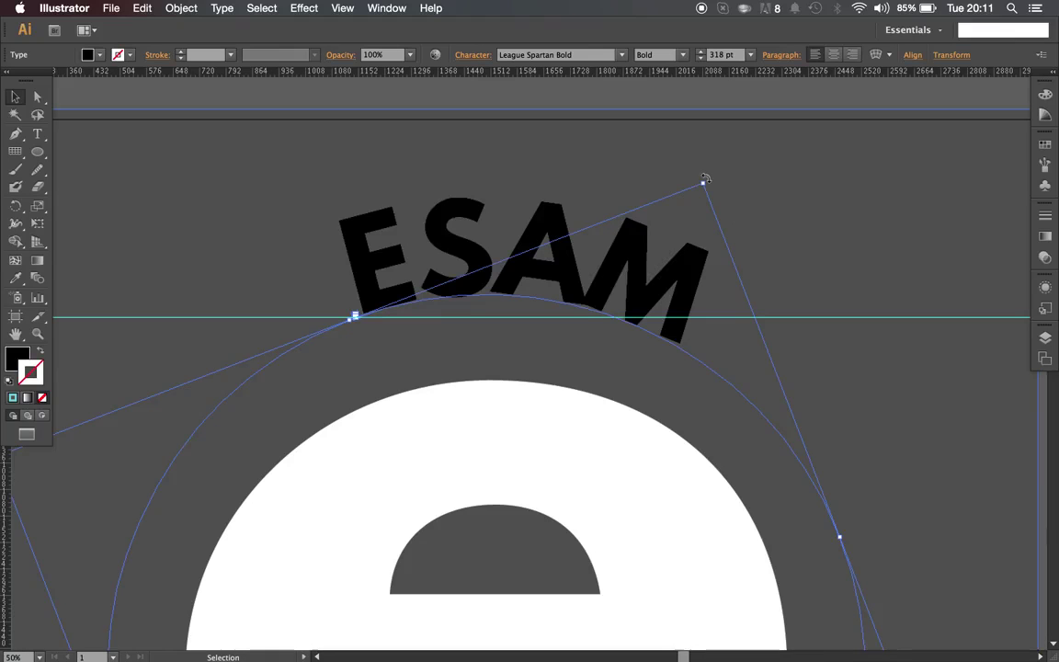
{"action": "left_click_drag", "start_coordinate": [705, 178], "coordinate": [665, 169]}
{"action": "left_click_drag", "start_coordinate": [579, 80], "coordinate": [571, 331]}
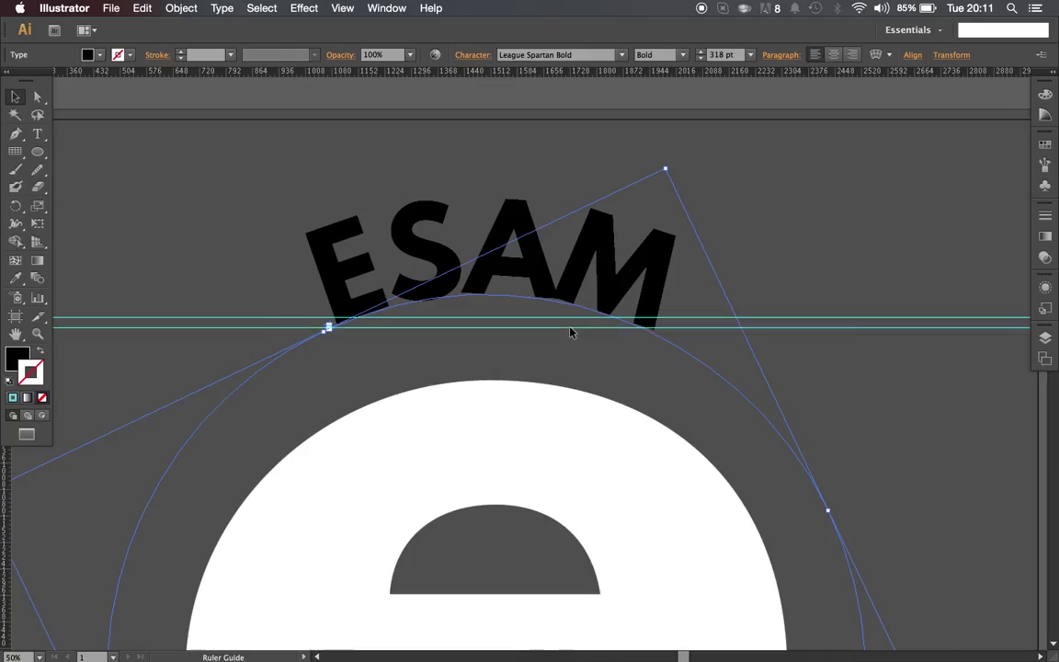
- Fine-tune ESAM's position along the arc by dragging its path bracket
{"action": "key", "text": "super+equal"}
{"action": "scroll", "coordinate": [549, 331], "scroll_direction": "up", "scroll_amount": 2}
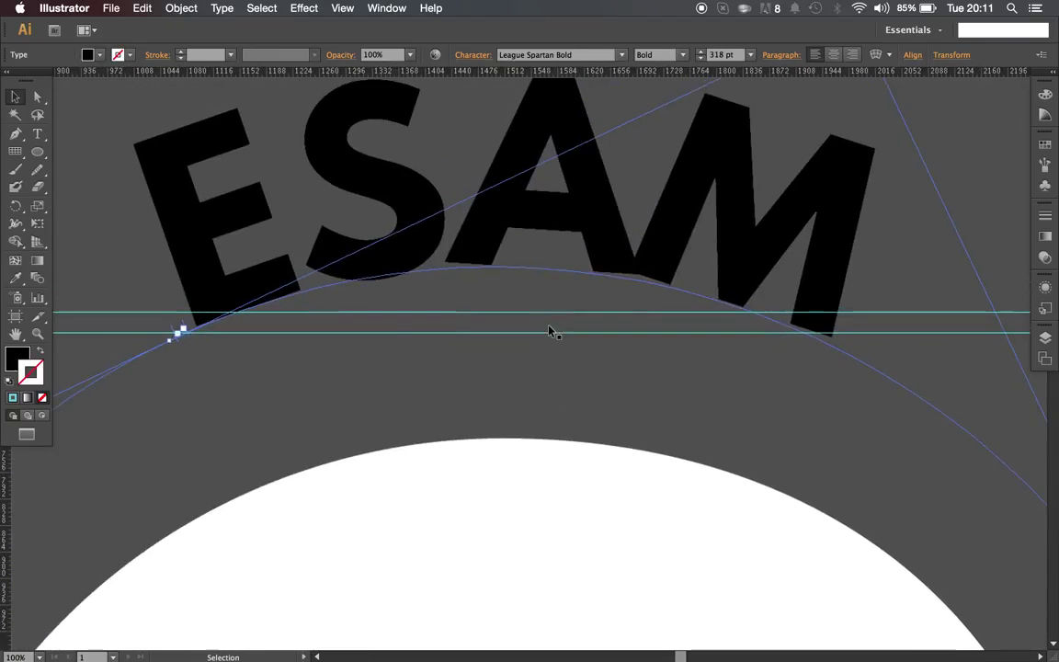
{"action": "scroll", "coordinate": [583, 239], "scroll_direction": "up", "scroll_amount": 5}
{"action": "scroll", "coordinate": [594, 172], "scroll_direction": "up", "scroll_amount": 5}
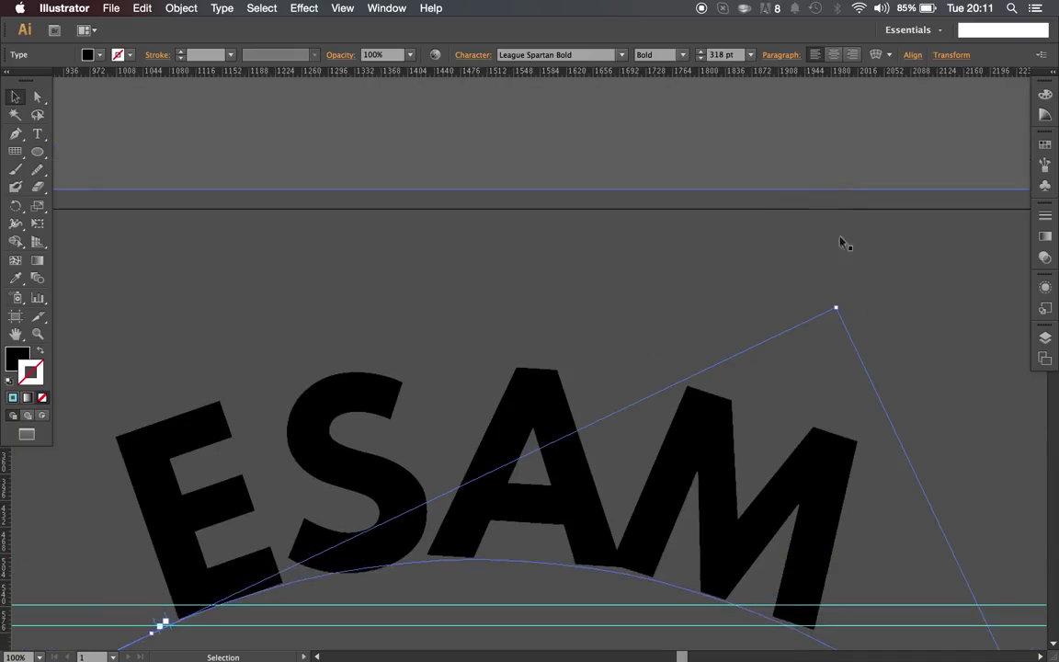
{"action": "scroll", "coordinate": [843, 303], "scroll_direction": "down", "scroll_amount": 3}
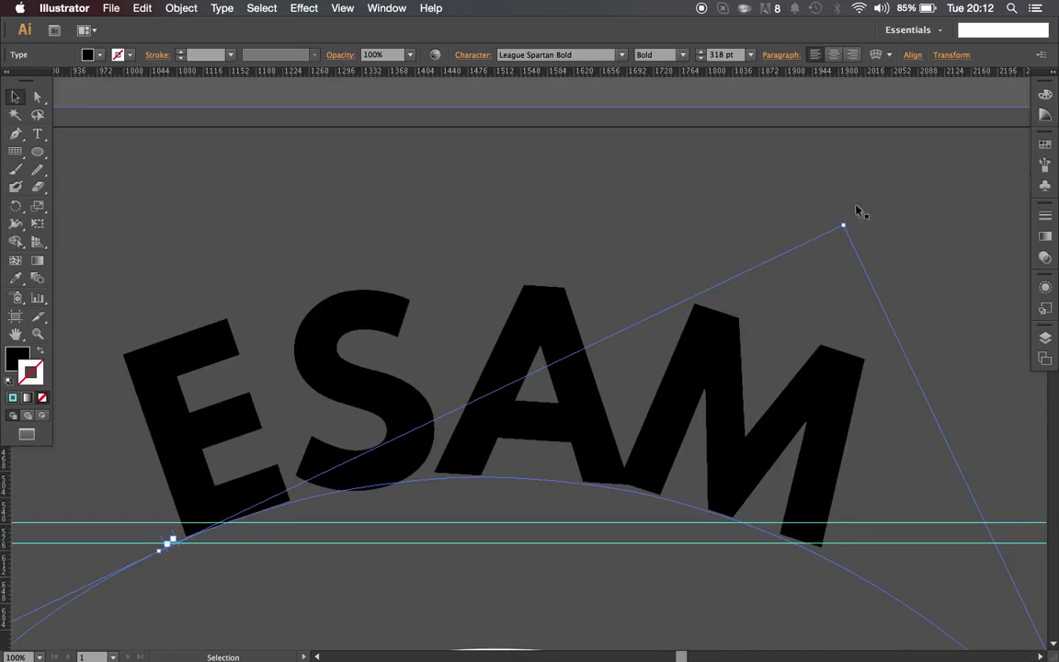
{"action": "left_click_drag", "start_coordinate": [843, 222], "coordinate": [842, 222]}
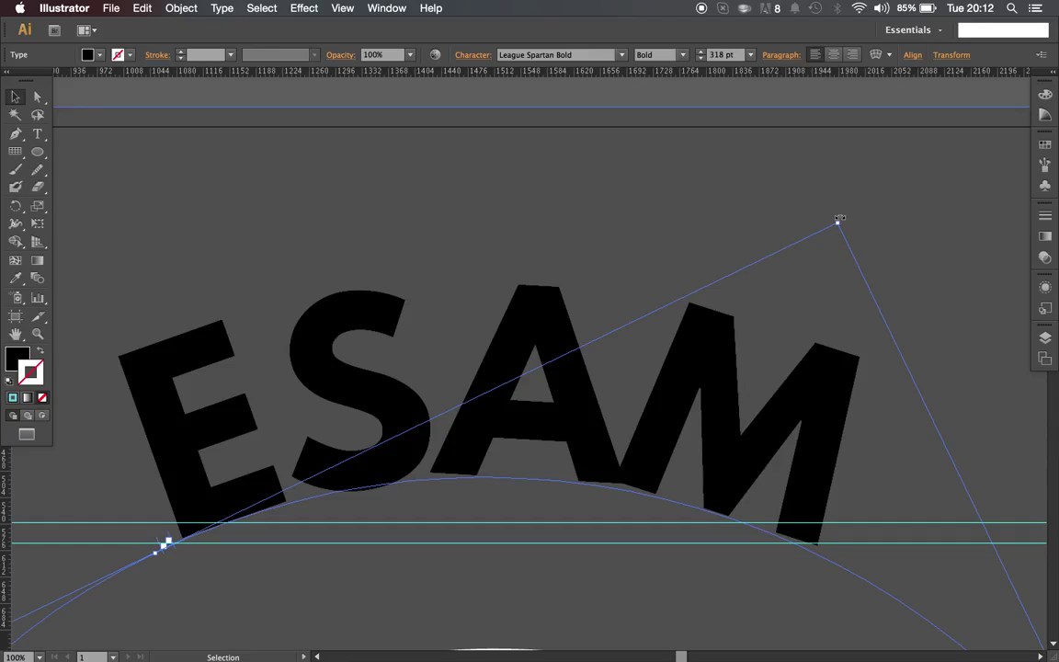
{"action": "left_click_drag", "start_coordinate": [838, 221], "coordinate": [830, 220]}
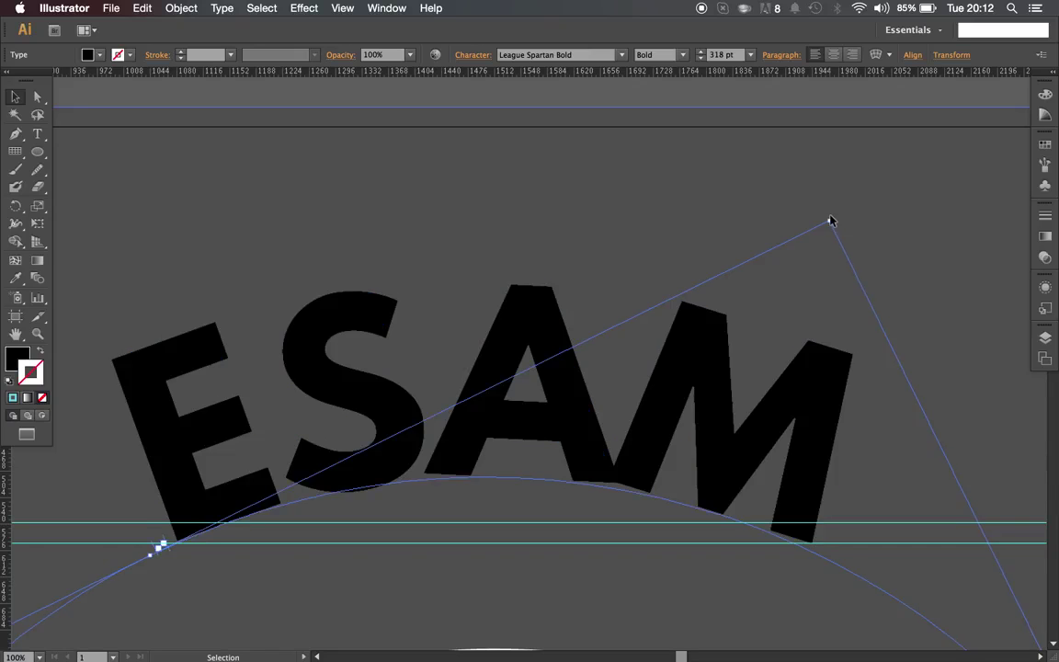
{"action": "key", "text": "super+minus"}
{"action": "key", "text": "super+minus"}
{"action": "key", "text": "super+minus"}
{"action": "key", "text": "super+minus"}
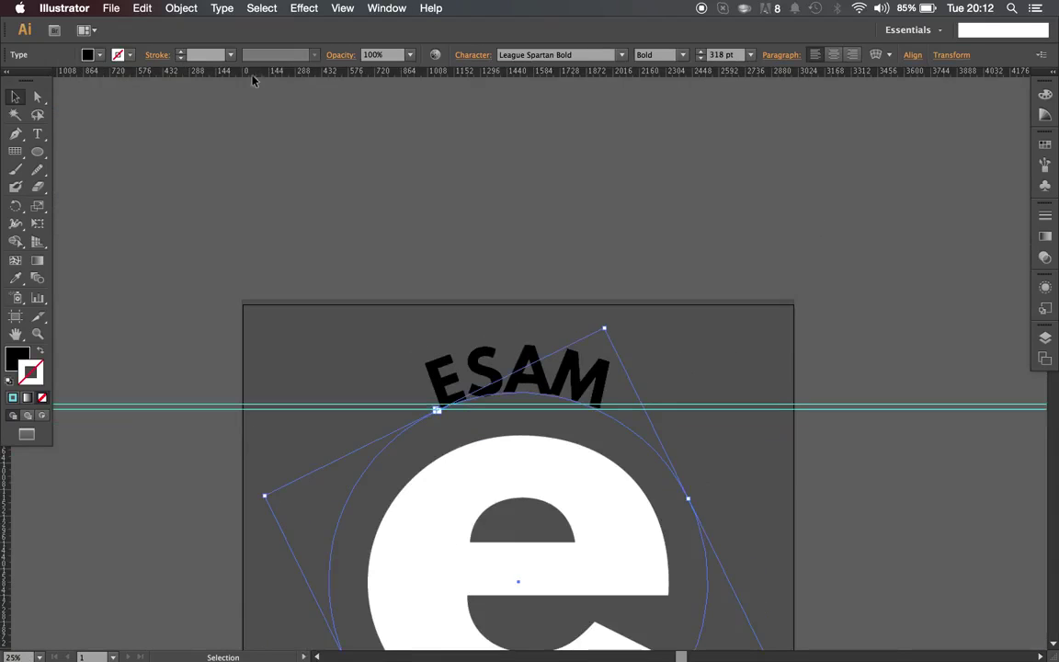
- Set the ESAM text fill to White
{"action": "left_click", "coordinate": [99, 54]}
{"action": "left_click", "coordinate": [23, 74]}
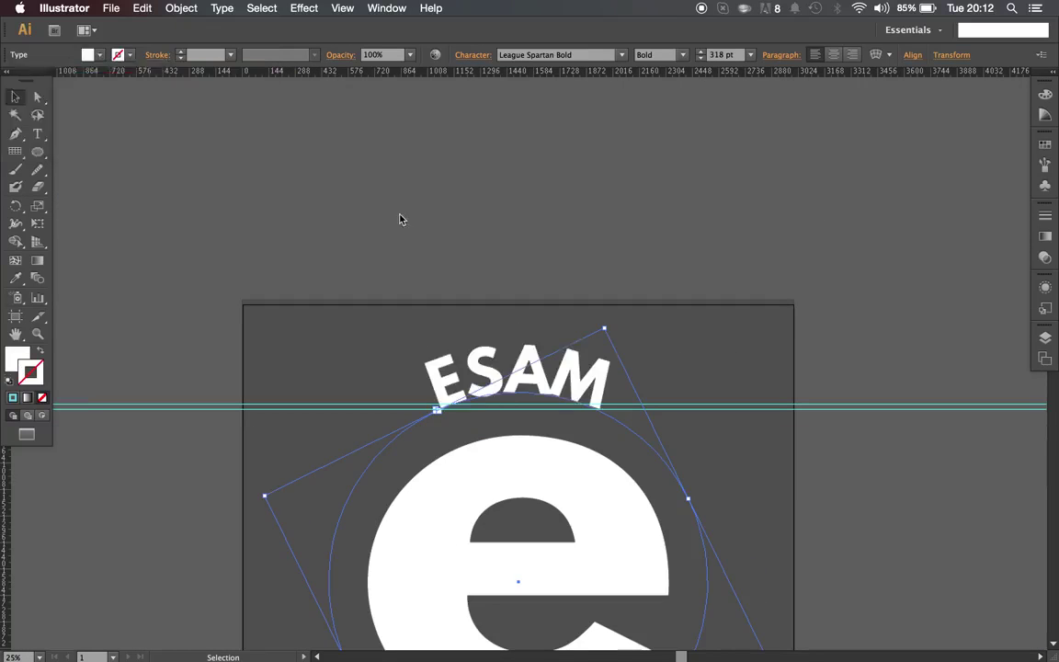
{"action": "scroll", "coordinate": [401, 219], "scroll_direction": "down", "scroll_amount": 5}
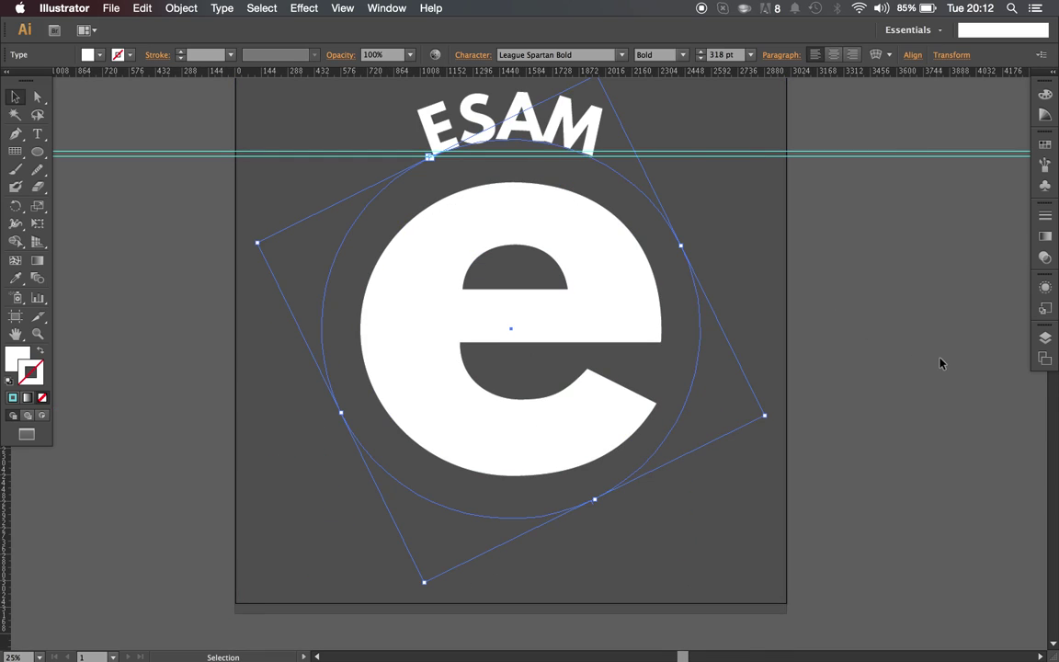
{"action": "left_click", "coordinate": [939, 363]}
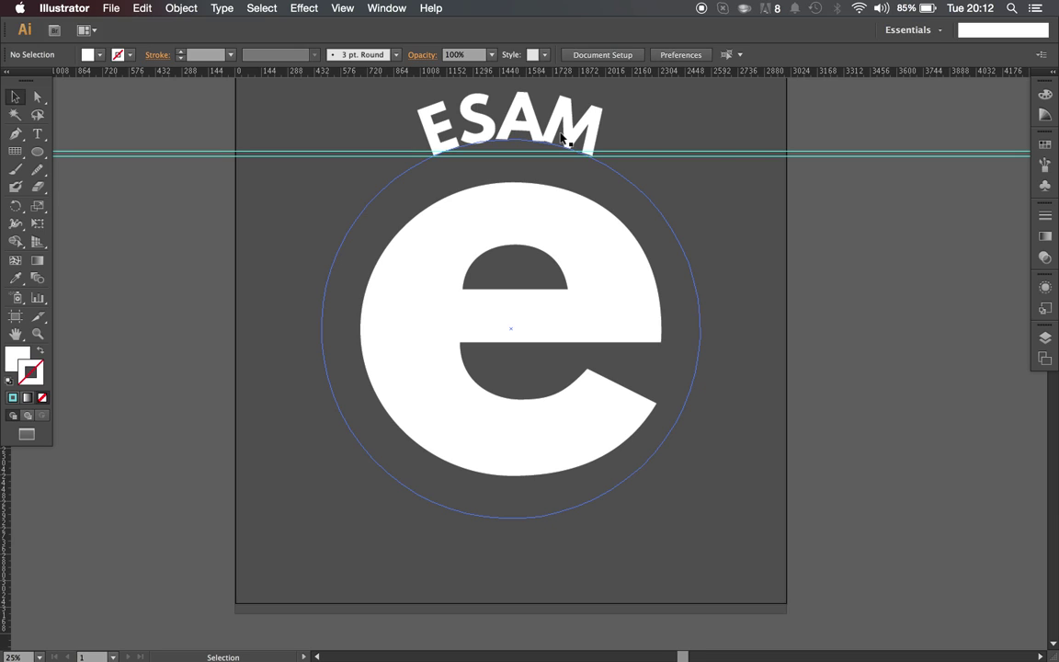
- Alt-drag to rotate a copy of ESAM to the bottom of the circle
{"action": "left_click", "coordinate": [563, 139]}
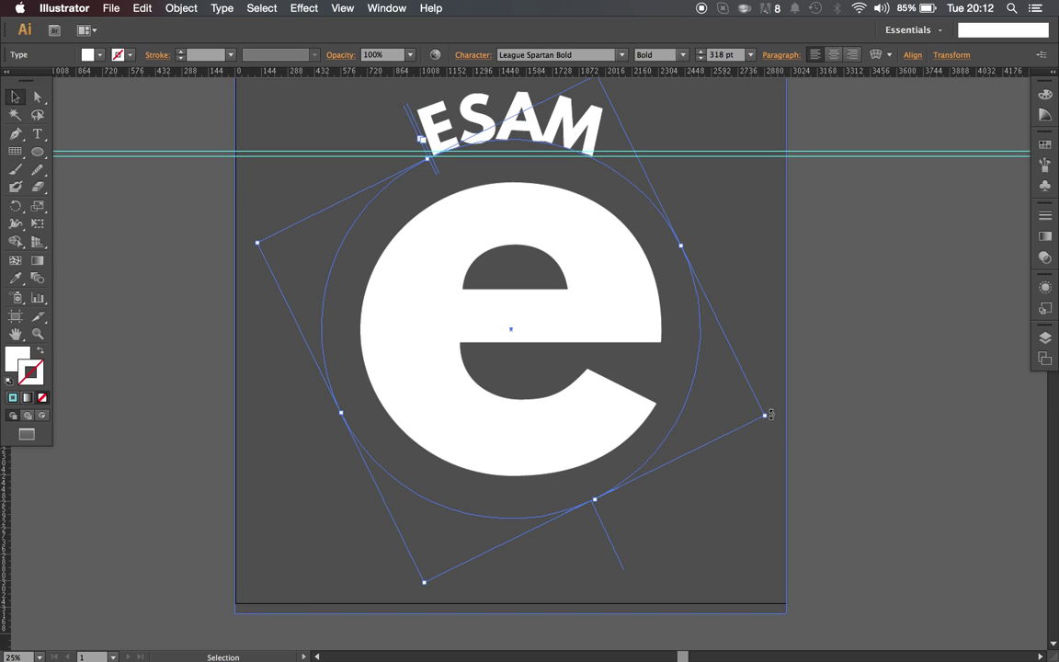
{"action": "left_click_drag", "start_coordinate": [770, 415], "coordinate": [59, 110]}
{"action": "left_click", "coordinate": [651, 551]}
- Replace the bottom ESAM copy's text with ALTAF
{"action": "left_click", "coordinate": [652, 547]}
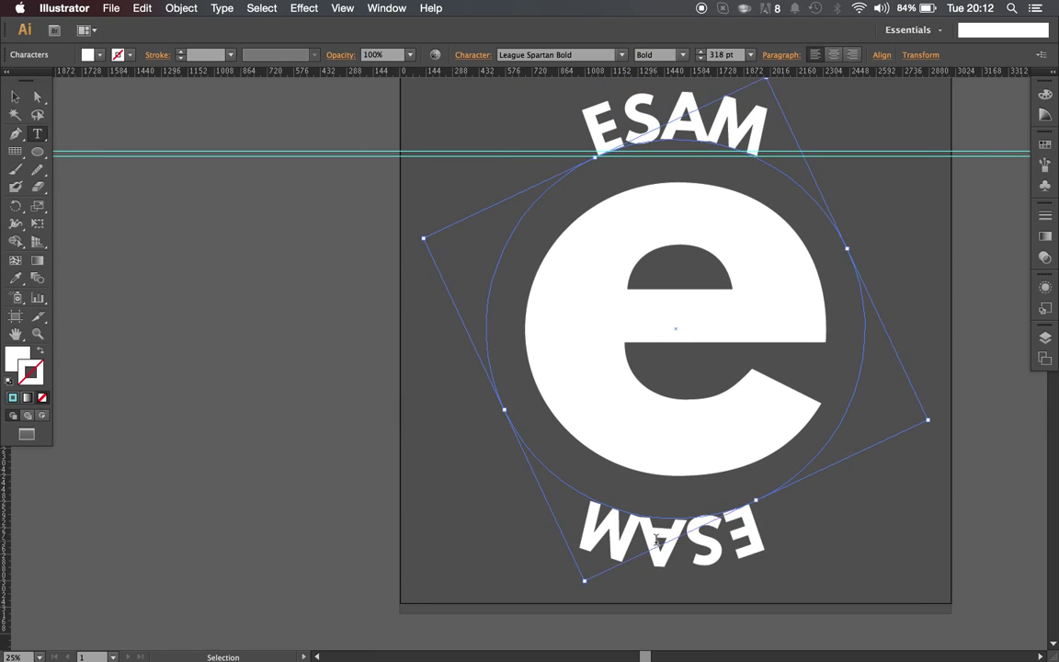
{"action": "triple_click", "coordinate": [655, 540]}
{"action": "type", "text": "ALTAF"}
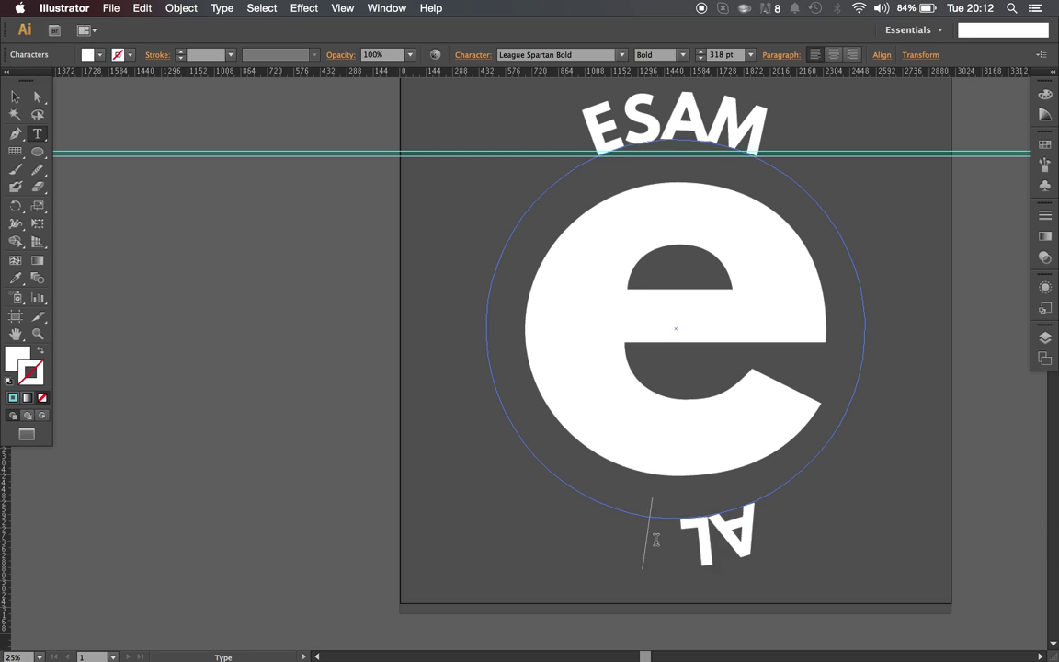
{"action": "left_click", "coordinate": [14, 95]}
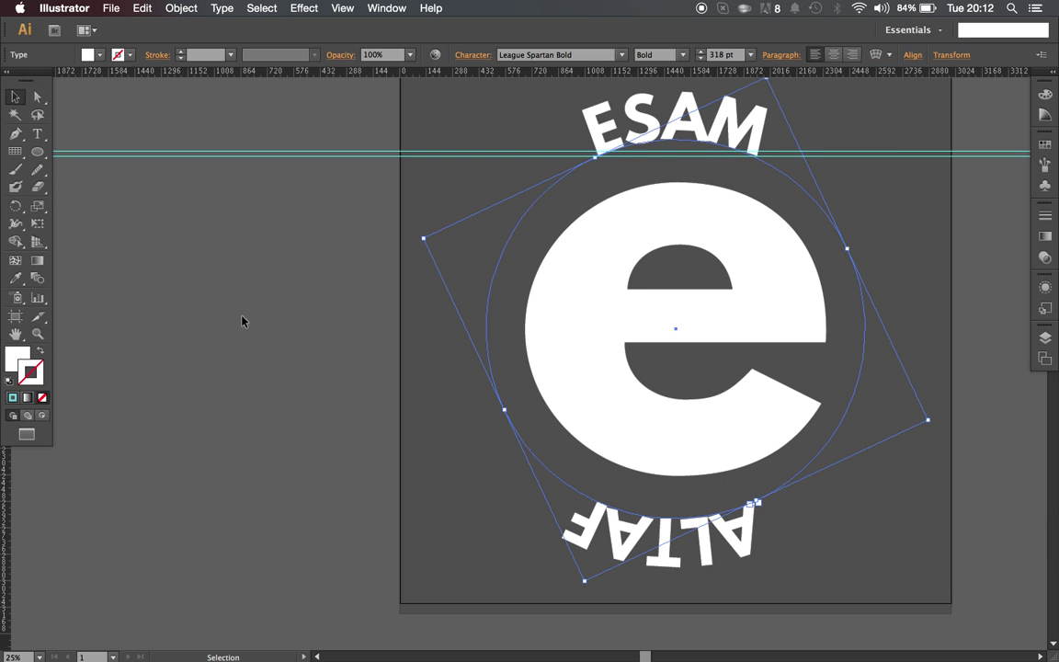
- Select the curved ALTAF text, zoom in on its end, and nudge it slightly left and down
{"action": "left_click", "coordinate": [254, 333]}
{"action": "scroll", "coordinate": [253, 334], "scroll_direction": "down", "scroll_amount": 2}
{"action": "scroll", "coordinate": [253, 333], "scroll_direction": "right", "scroll_amount": 4}
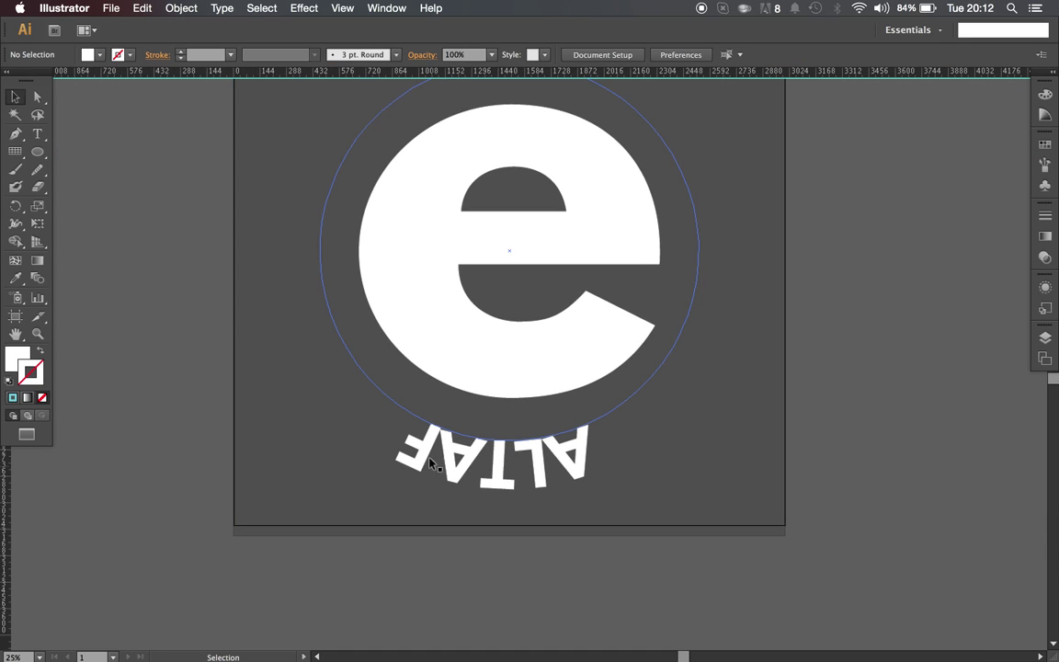
{"action": "left_click", "coordinate": [542, 472]}
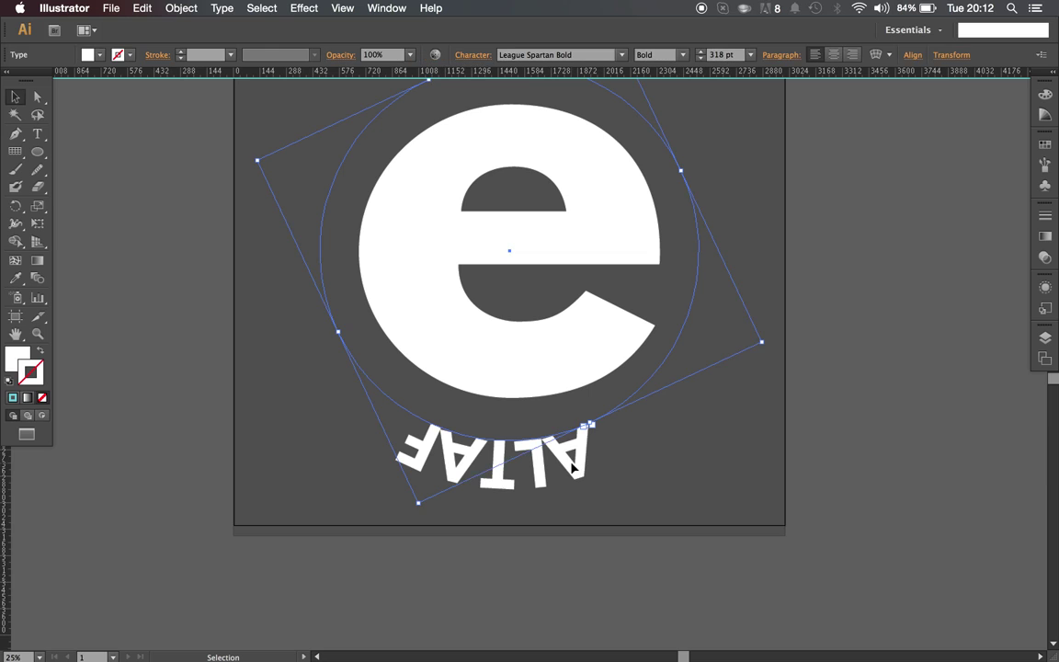
{"action": "scroll", "coordinate": [519, 461], "scroll_direction": "up", "scroll_amount": 2}
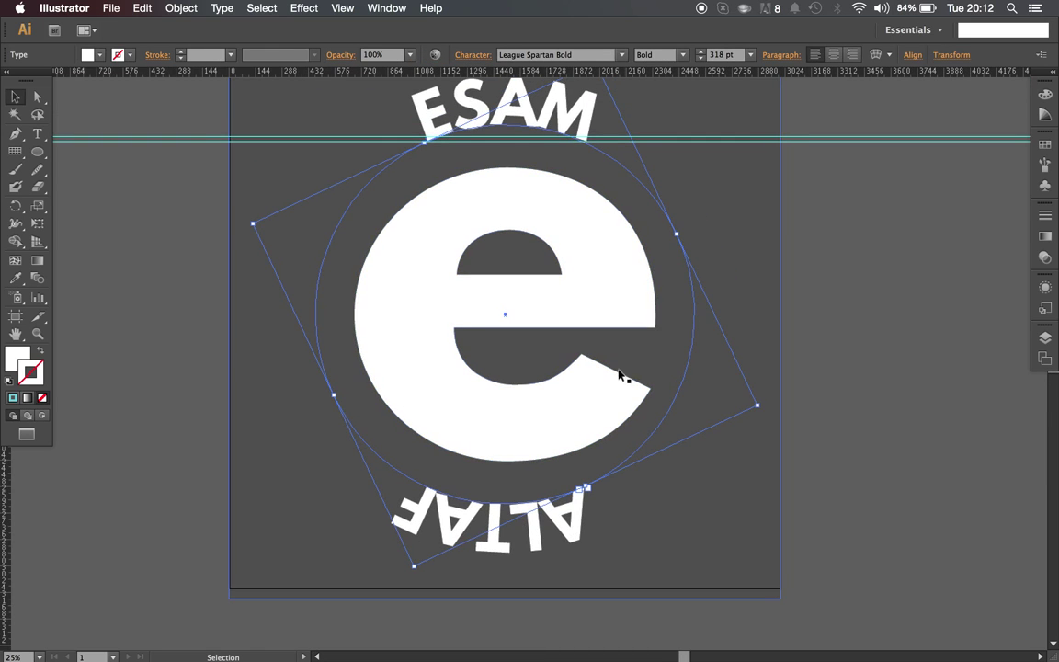
{"action": "key", "text": "super+equal"}
{"action": "key", "text": "super+equal"}
{"action": "key", "text": "super+equal"}
{"action": "scroll", "coordinate": [550, 432], "scroll_direction": "down", "scroll_amount": 5}
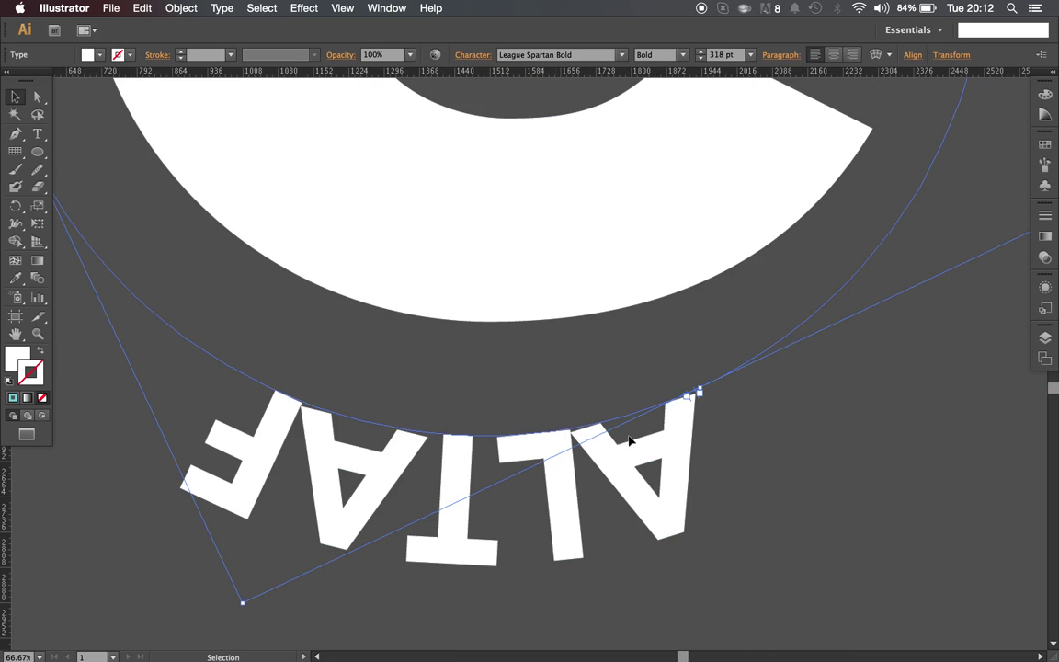
{"action": "key", "text": "super+equal"}
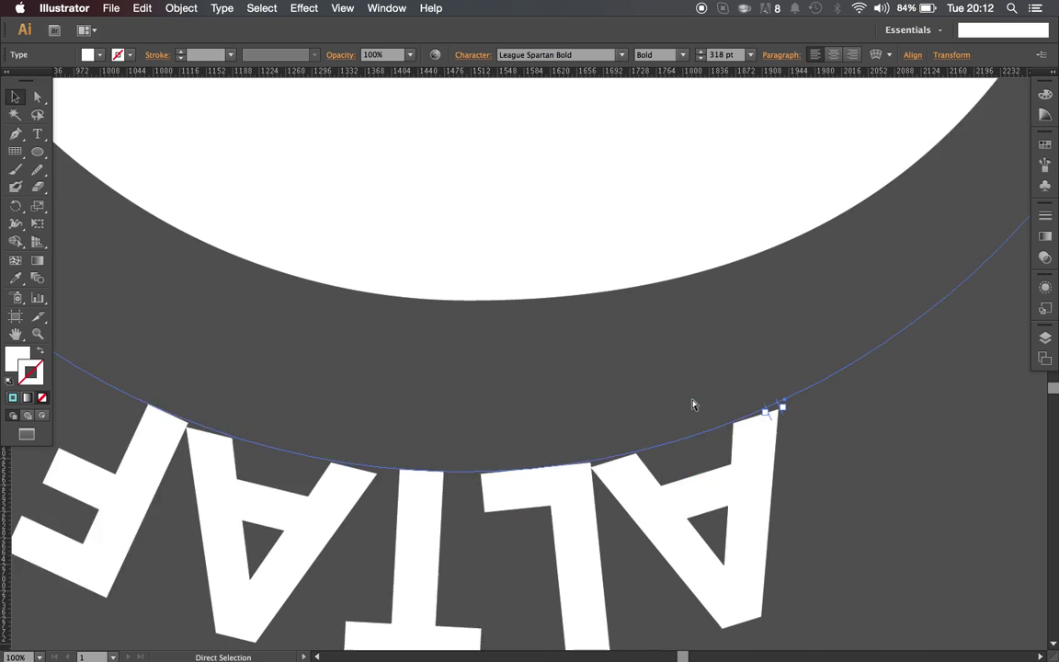
{"action": "key", "text": "super+equal"}
{"action": "key", "text": "super+equal"}
{"action": "scroll", "coordinate": [692, 402], "scroll_direction": "down", "scroll_amount": 3}
{"action": "key", "text": "super+z"}
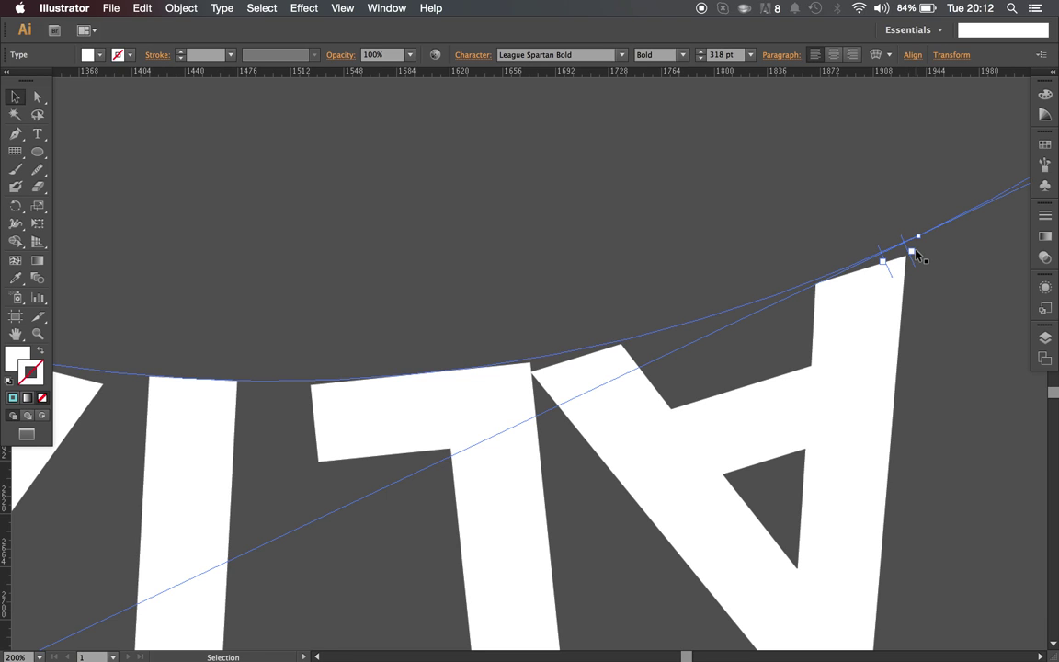
- Drag ALTAF's centre bracket across the path so the text flips to the circle's outside
{"action": "key", "text": "super+minus"}
{"action": "key", "text": "super+minus"}
{"action": "key", "text": "super+minus"}
{"action": "scroll", "coordinate": [501, 161], "scroll_direction": "up", "scroll_amount": 10}
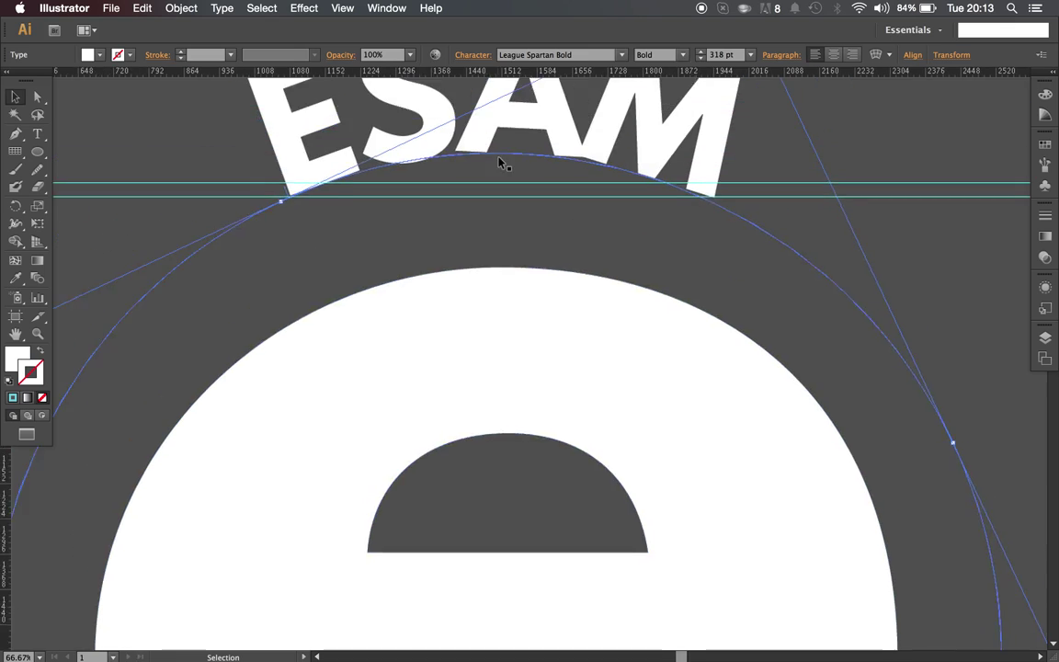
{"action": "scroll", "coordinate": [501, 162], "scroll_direction": "up", "scroll_amount": 4}
{"action": "key", "text": "super+plus"}
{"action": "key", "text": "super+plus"}
{"action": "key", "text": "super+plus"}
{"action": "key", "text": "super+plus"}
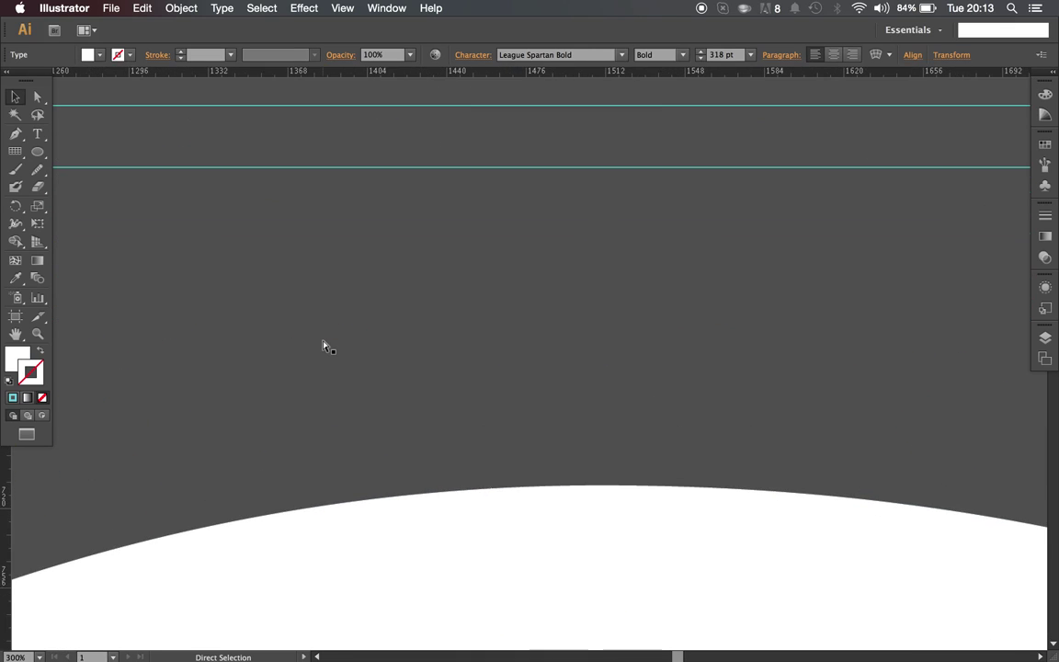
{"action": "scroll", "coordinate": [324, 347], "scroll_direction": "left", "scroll_amount": 15}
{"action": "scroll", "coordinate": [324, 347], "scroll_direction": "up", "scroll_amount": 2}
{"action": "key", "text": "v"}
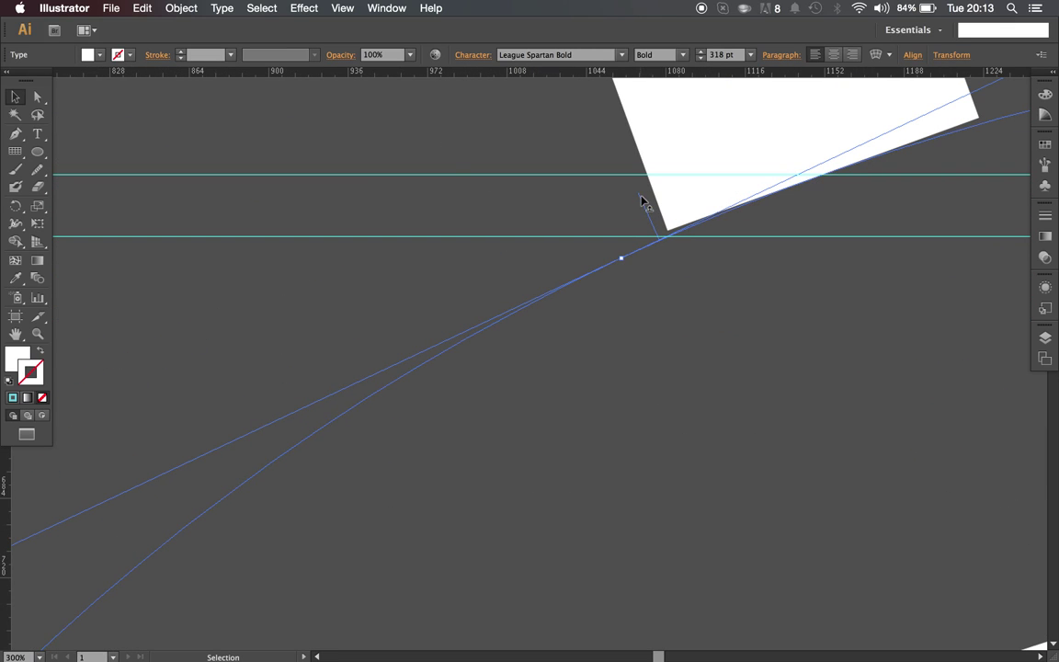
{"action": "left_click", "coordinate": [17, 99]}
{"action": "left_click_drag", "start_coordinate": [642, 203], "coordinate": [668, 258]}
{"action": "key", "text": "super+minus"}
{"action": "key", "text": "super+minus"}
{"action": "key", "text": "super+minus"}
{"action": "key", "text": "super+minus"}
{"action": "key", "text": "super+minus"}
{"action": "key", "text": "super+minus"}
{"action": "key", "text": "super+minus"}
{"action": "key", "text": "super+minus"}
{"action": "key", "text": "super+minus"}
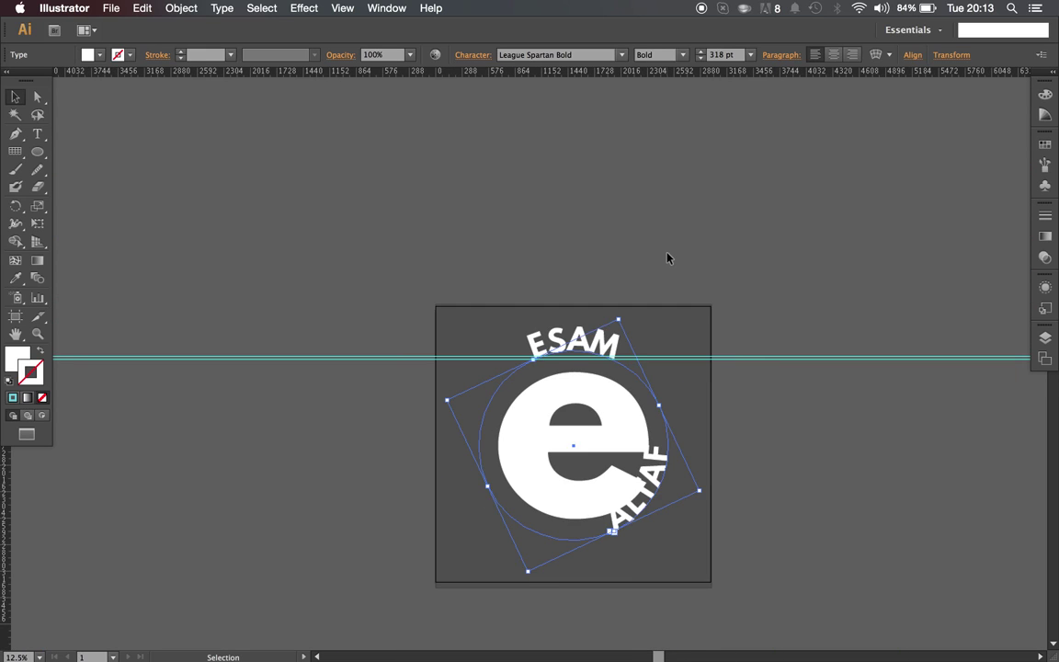
- Scale the ALTAF path text and its circle up to 400.51 pt with a corner handle
{"action": "scroll", "coordinate": [668, 258], "scroll_direction": "down", "scroll_amount": 3}
{"action": "scroll", "coordinate": [668, 258], "scroll_direction": "right", "scroll_amount": 3}
{"action": "key", "text": "super+plus"}
{"action": "key", "text": "super+plus"}
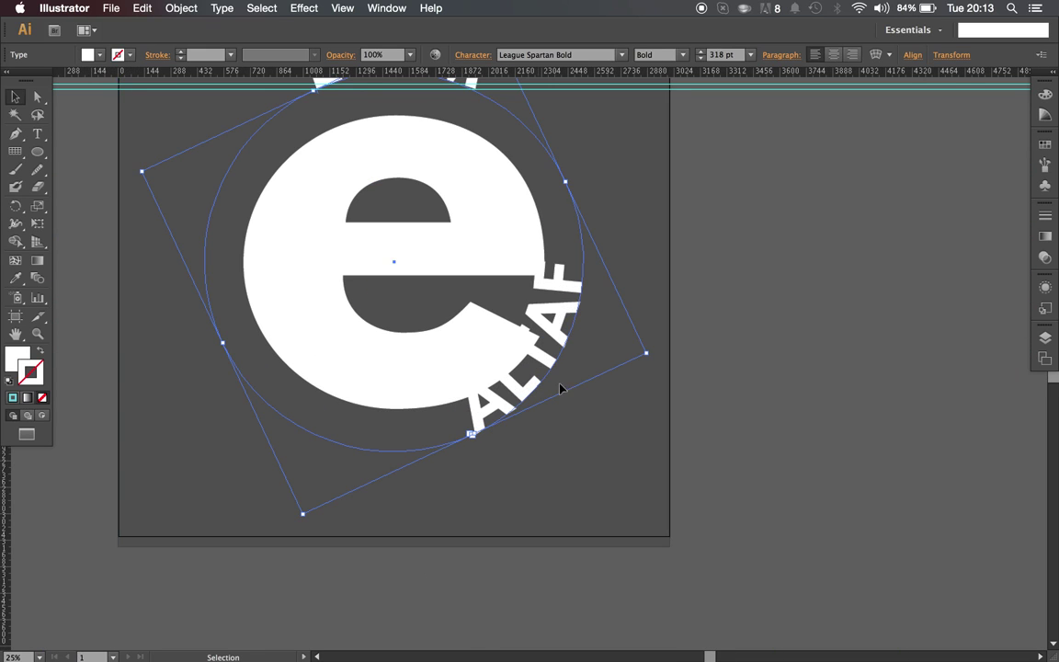
{"action": "scroll", "coordinate": [563, 395], "scroll_direction": "up", "scroll_amount": 3}
{"action": "scroll", "coordinate": [563, 395], "scroll_direction": "right", "scroll_amount": 2}
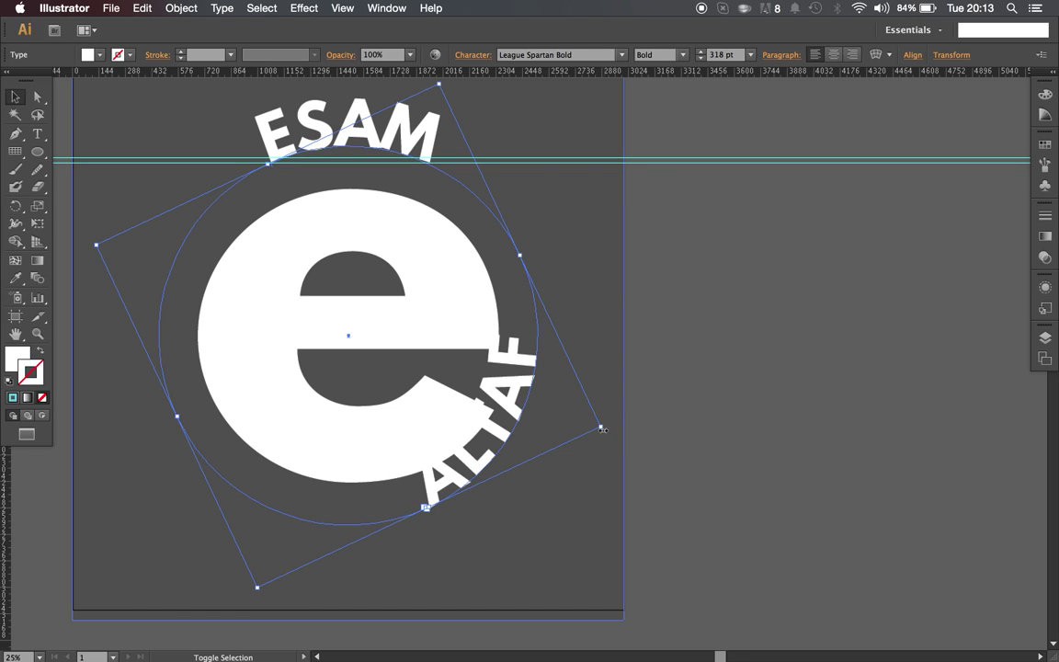
{"action": "left_click_drag", "start_coordinate": [601, 428], "coordinate": [673, 464]}
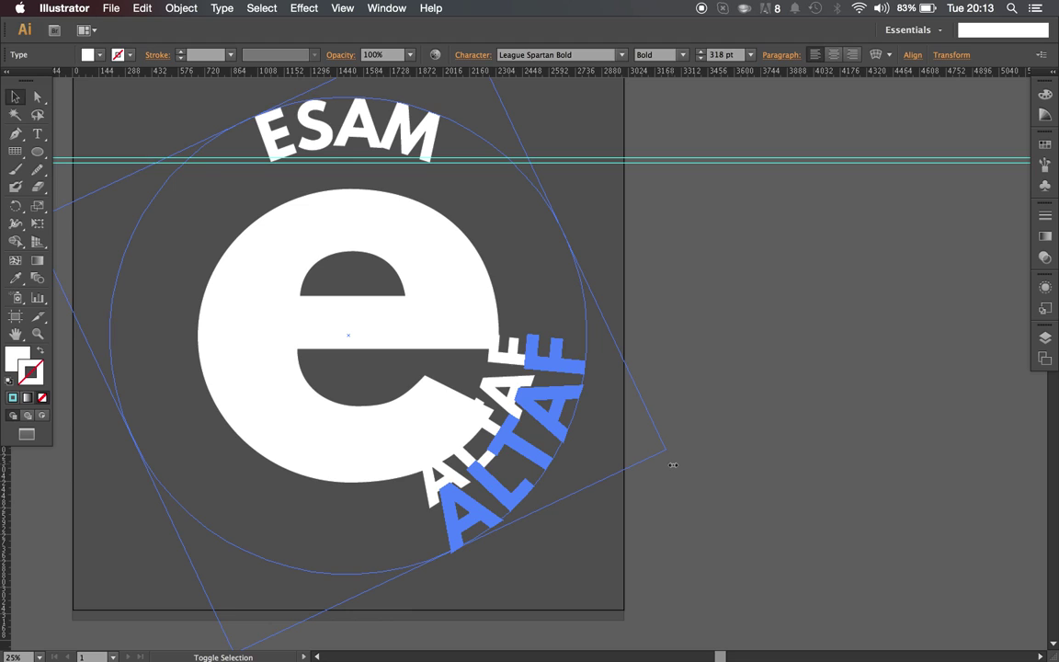
{"action": "left_click_drag", "start_coordinate": [673, 464], "coordinate": [672, 464]}
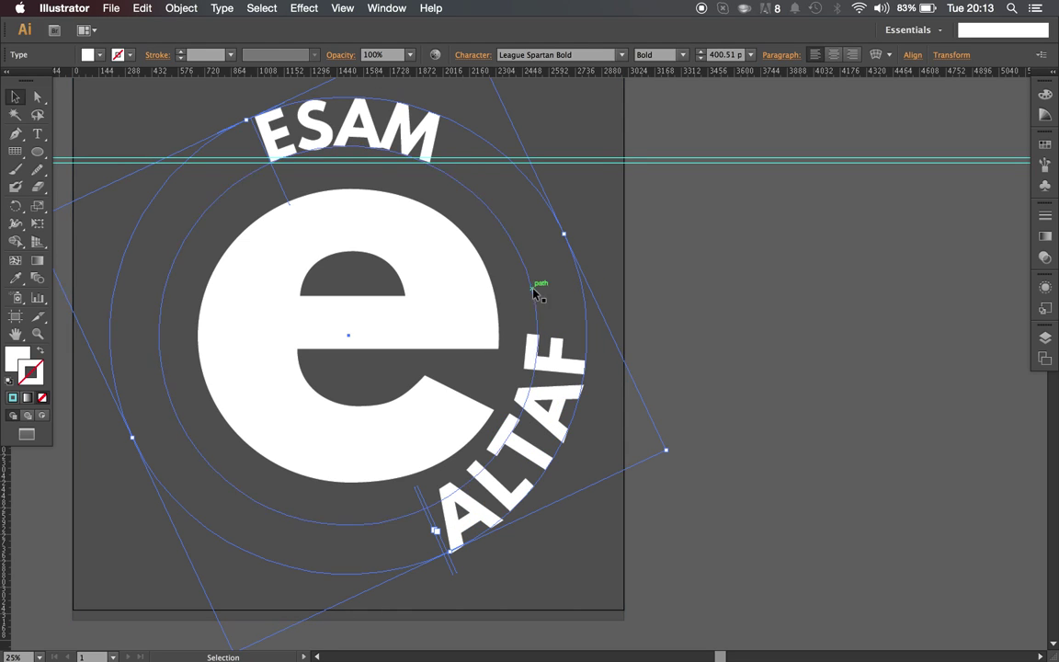
{"action": "double_click", "coordinate": [533, 471]}
- Set the ALTAF lettering's font size to 318 pt to match ESAM
{"action": "key", "text": "super+a"}
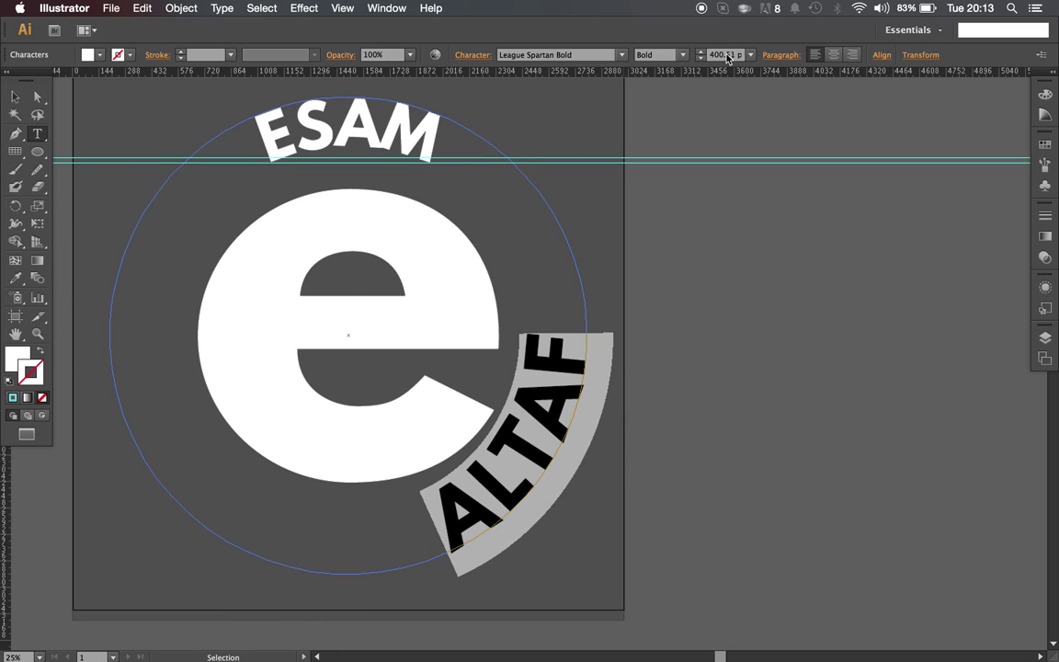
{"action": "left_click", "coordinate": [726, 55]}
{"action": "key", "text": "Down"}
{"action": "key", "text": "Down"}
{"action": "key", "text": "Down"}
{"action": "key", "text": "Down"}
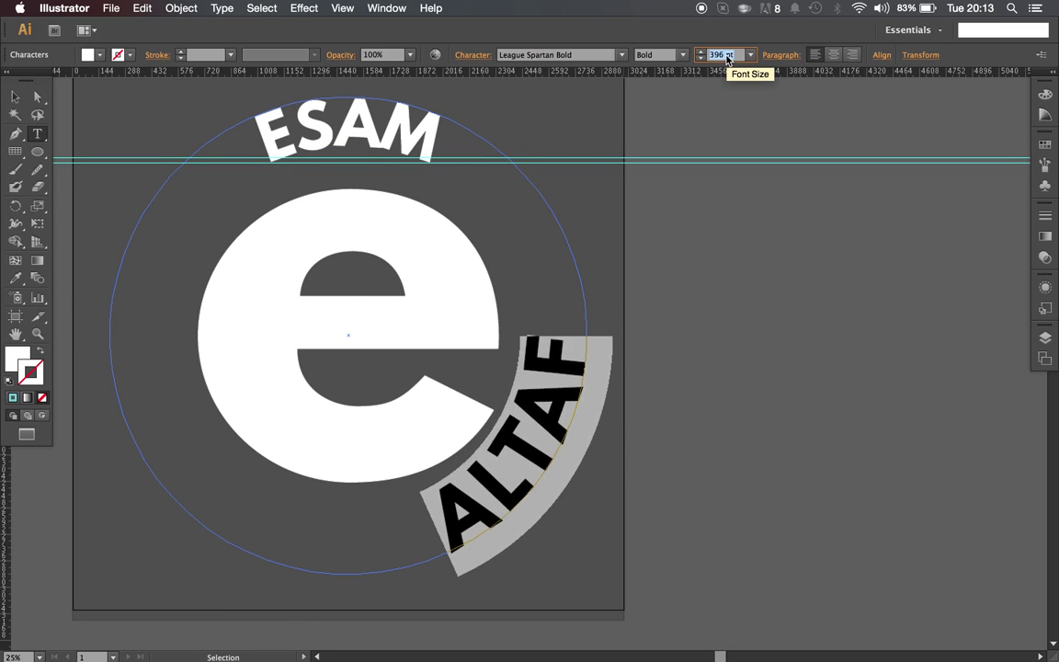
{"action": "key", "text": "Down"}
{"action": "key", "text": "Down"}
{"action": "key", "text": "Down"}
{"action": "key", "text": "Down"}
{"action": "key", "text": "Down"}
{"action": "key", "text": "Down"}
{"action": "key", "text": "Down"}
{"action": "key", "text": "Down"}
{"action": "key", "text": "Down"}
{"action": "key", "text": "Down"}
{"action": "key", "text": "Down"}
{"action": "key", "text": "Down"}
{"action": "key", "text": "Down"}
{"action": "key", "text": "Down"}
{"action": "key", "text": "Down"}
{"action": "key", "text": "Down"}
{"action": "key", "text": "Down"}
{"action": "key", "text": "Down"}
{"action": "key", "text": "Down"}
{"action": "key", "text": "Down"}
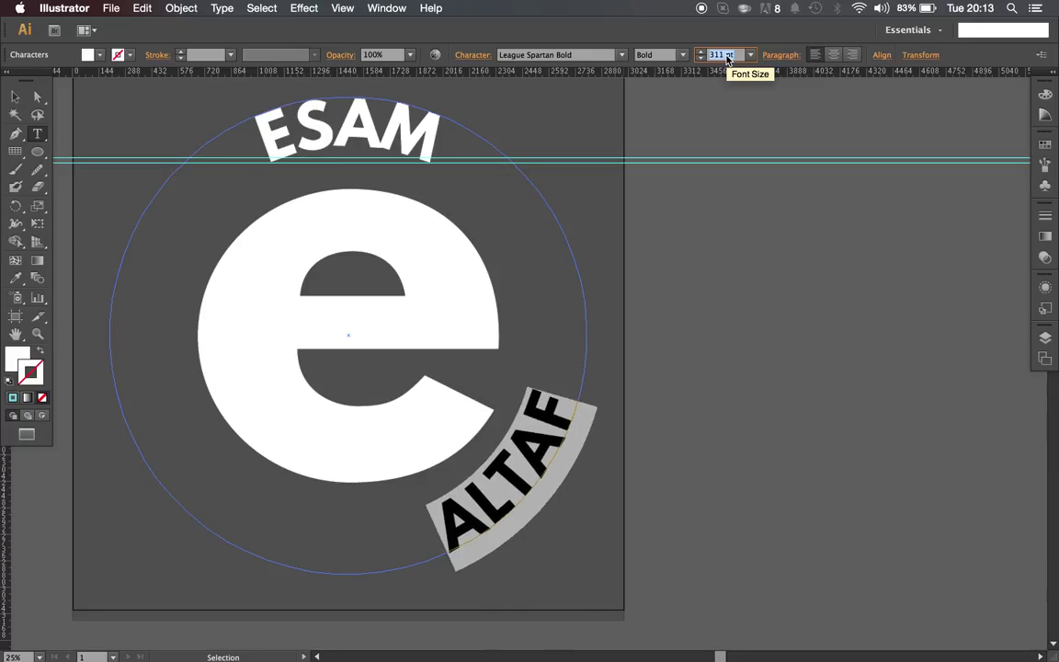
{"action": "key", "text": "Escape"}
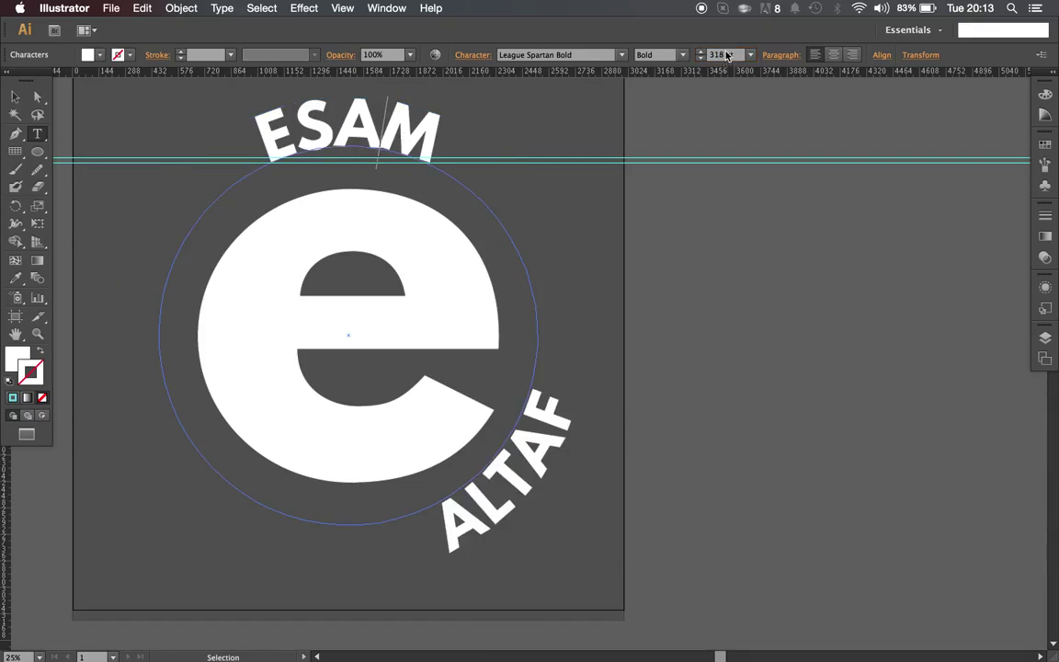
{"action": "left_click", "coordinate": [507, 492]}
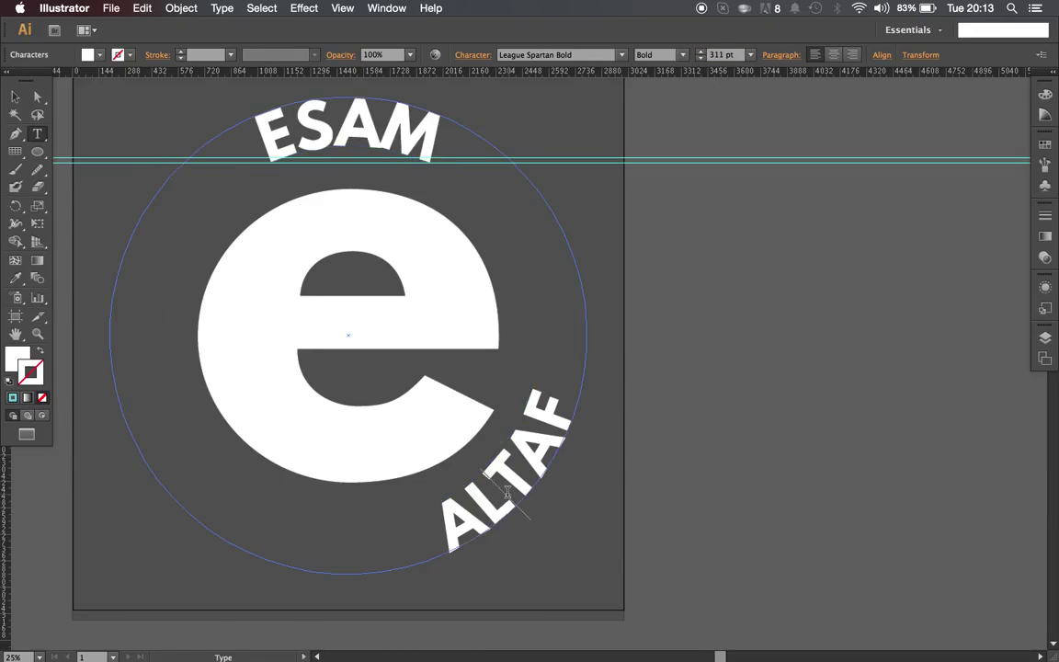
{"action": "double_click", "coordinate": [507, 492]}
{"action": "left_click", "coordinate": [733, 57]}
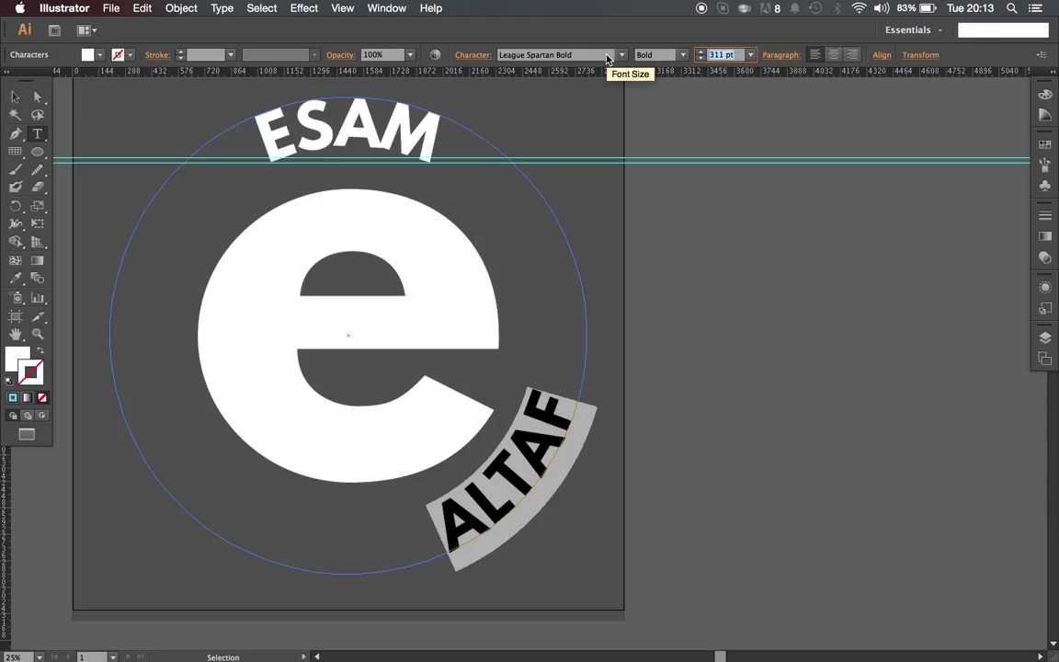
{"action": "type", "text": "318"}
{"action": "key", "text": "Return"}
{"action": "key", "text": "Escape"}
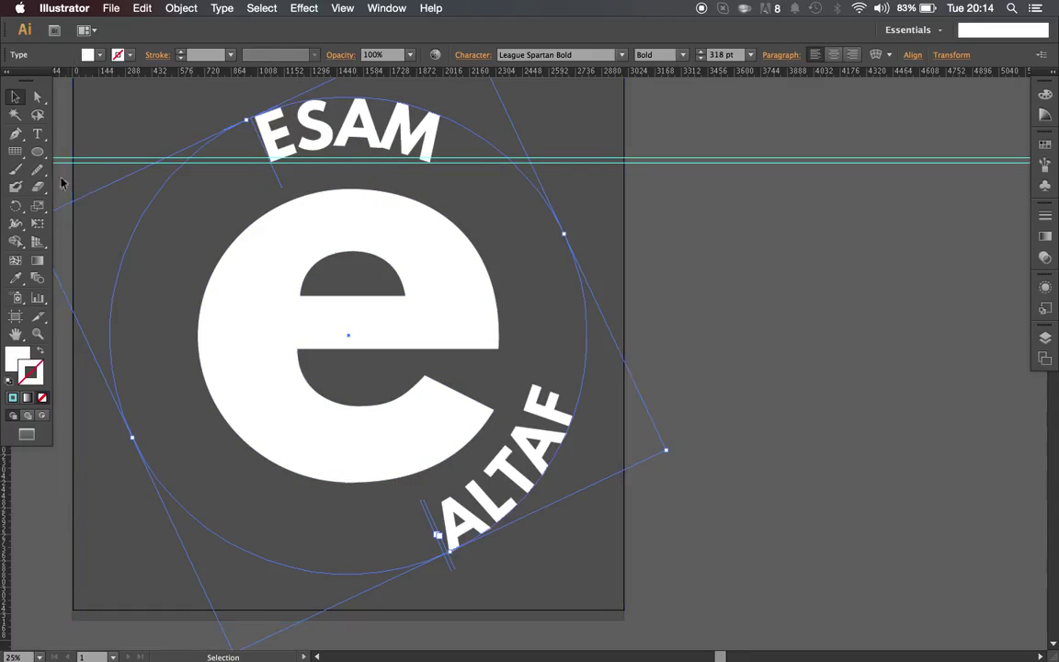
{"action": "left_click", "coordinate": [37, 154]}
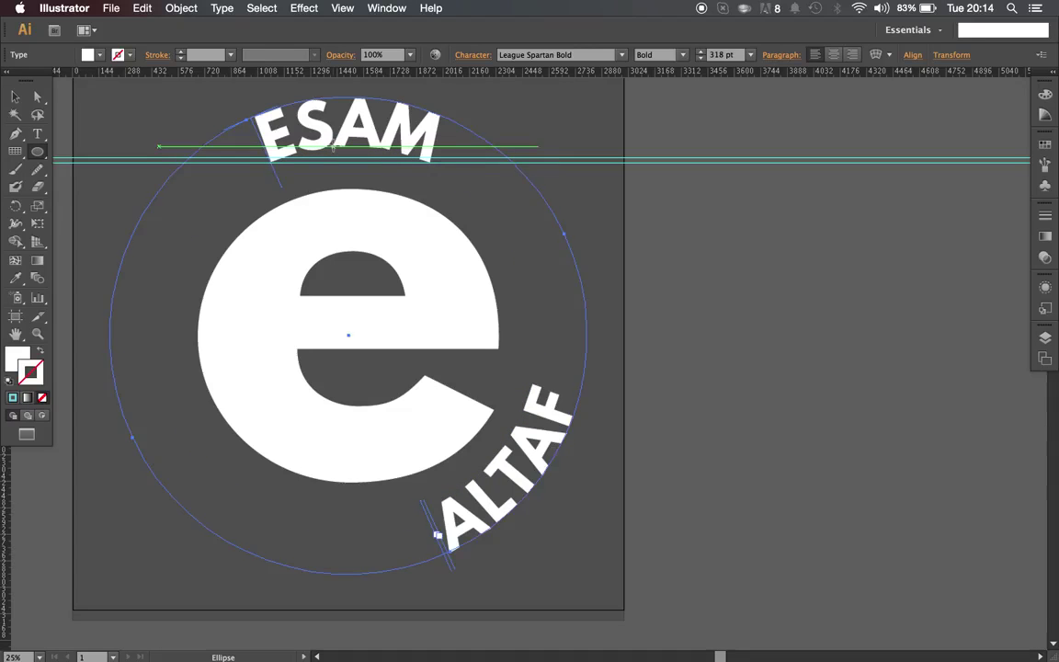
- Draw a small spacer circle and move it down beside ALTAF
{"action": "mouse_move", "coordinate": [334, 147]}
{"action": "left_mouse_down"}
{"action": "mouse_move", "coordinate": [371, 190]}
{"action": "mouse_move", "coordinate": [398, 308]}
{"action": "mouse_move", "coordinate": [397, 441]}
{"action": "mouse_move", "coordinate": [365, 452]}
{"action": "mouse_move", "coordinate": [462, 478]}
{"action": "left_mouse_up"}
{"action": "key", "text": "v"}
{"action": "left_click", "coordinate": [505, 468]}
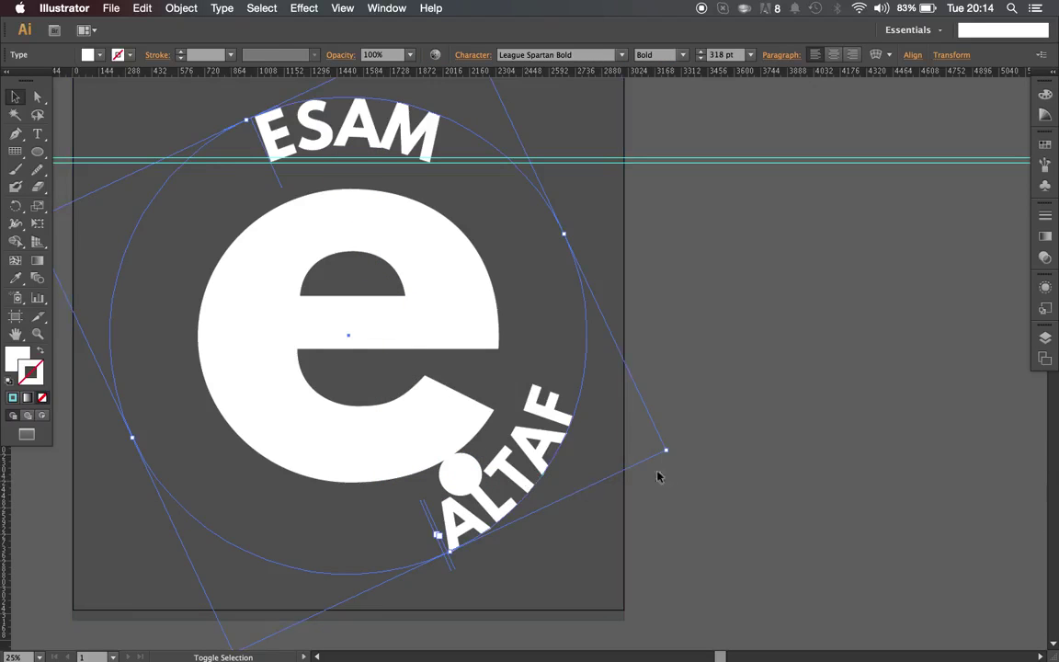
- Scale up ALTAF's text circle, reset its font size to 318 pt, and select the spacer dot
{"action": "left_click_drag", "start_coordinate": [666, 450], "coordinate": [679, 456]}
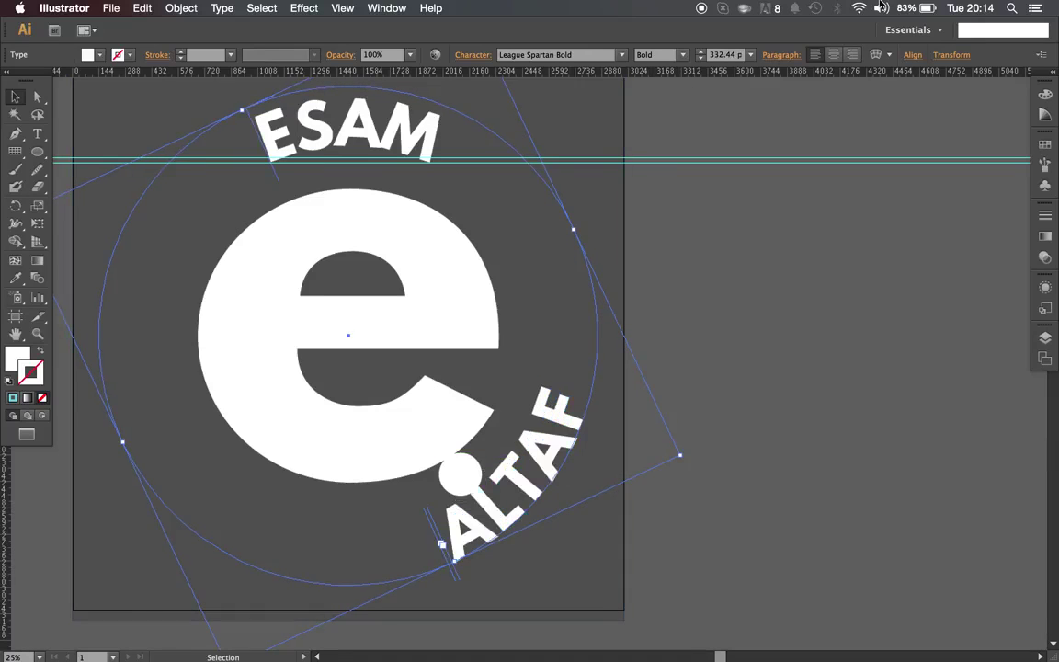
{"action": "left_click", "coordinate": [730, 55]}
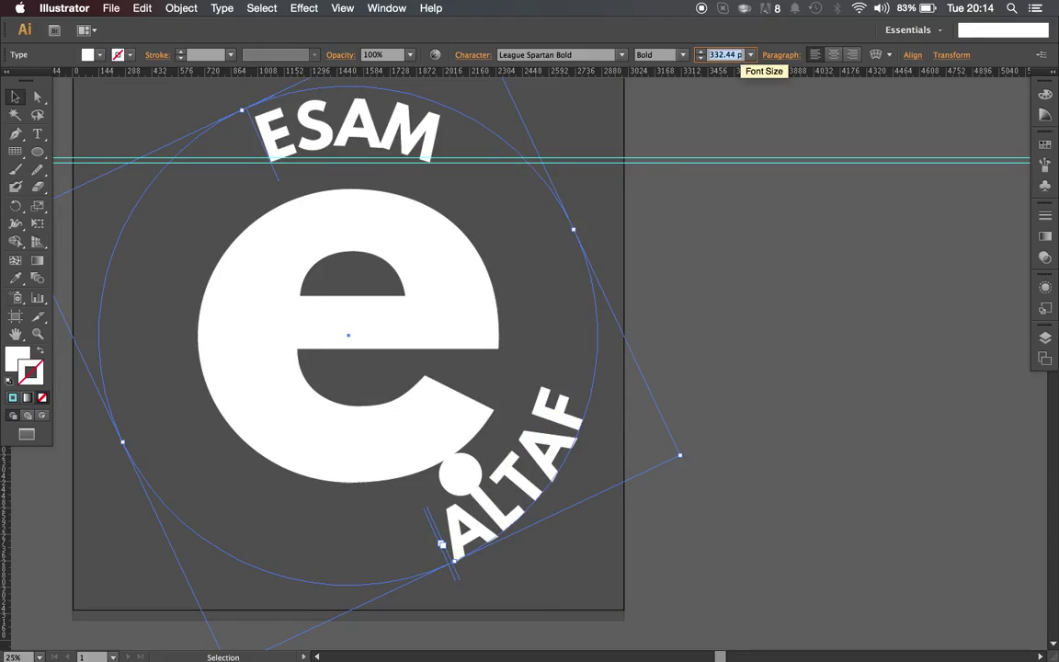
{"action": "type", "text": "318"}
{"action": "key", "text": "Return"}
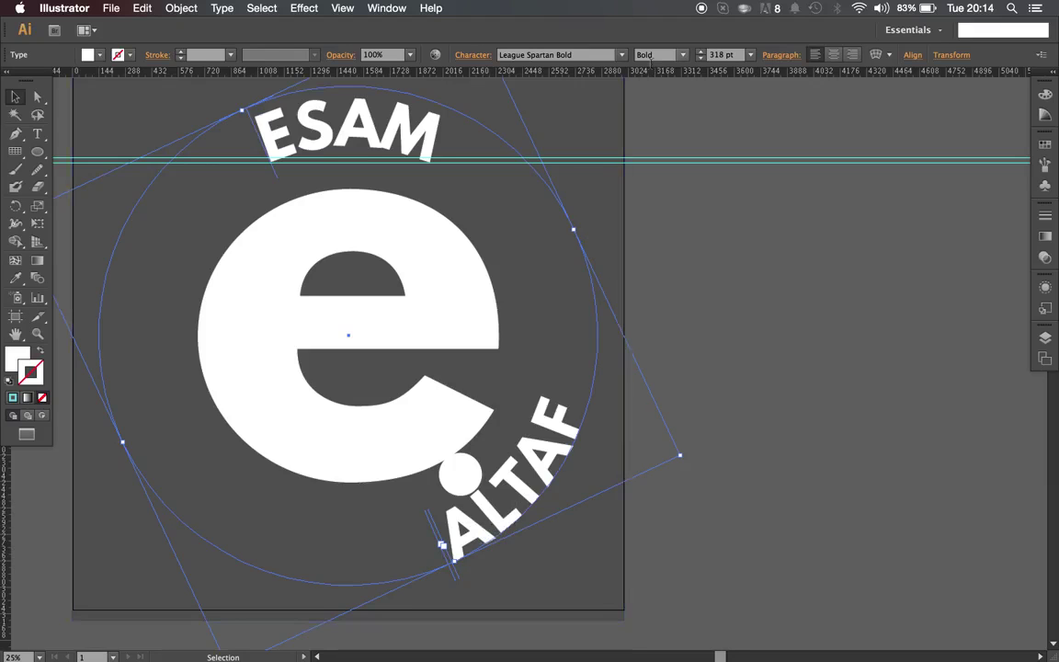
{"action": "left_click", "coordinate": [457, 475]}
- Delete the spacer dot and rotate ALTAF toward the bottom centre of the circle
{"action": "key", "text": "Delete"}
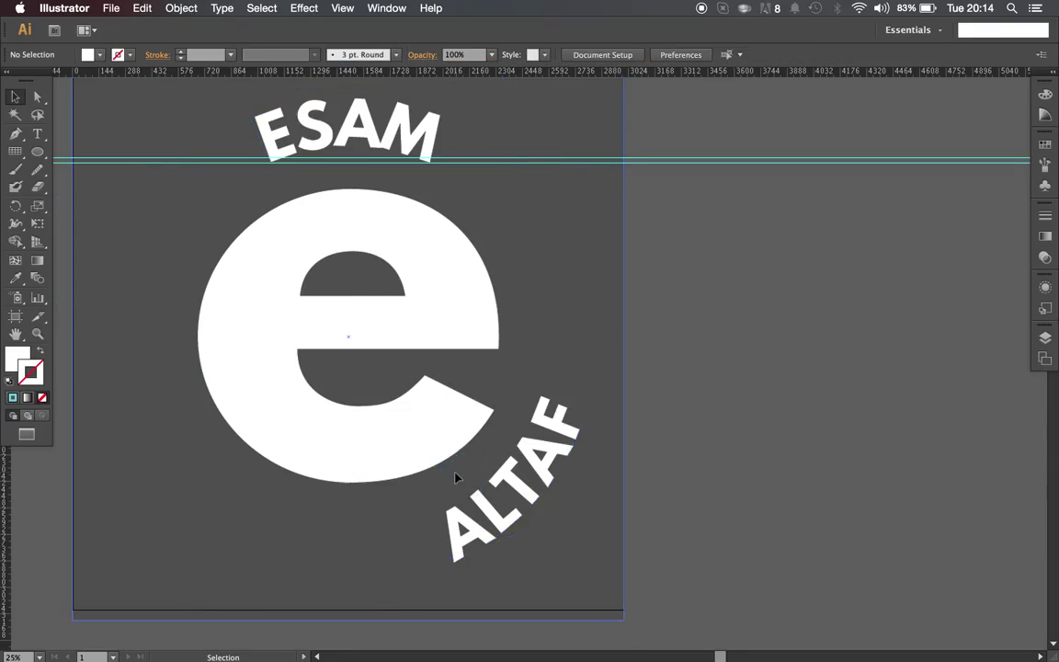
{"action": "left_click", "coordinate": [457, 478]}
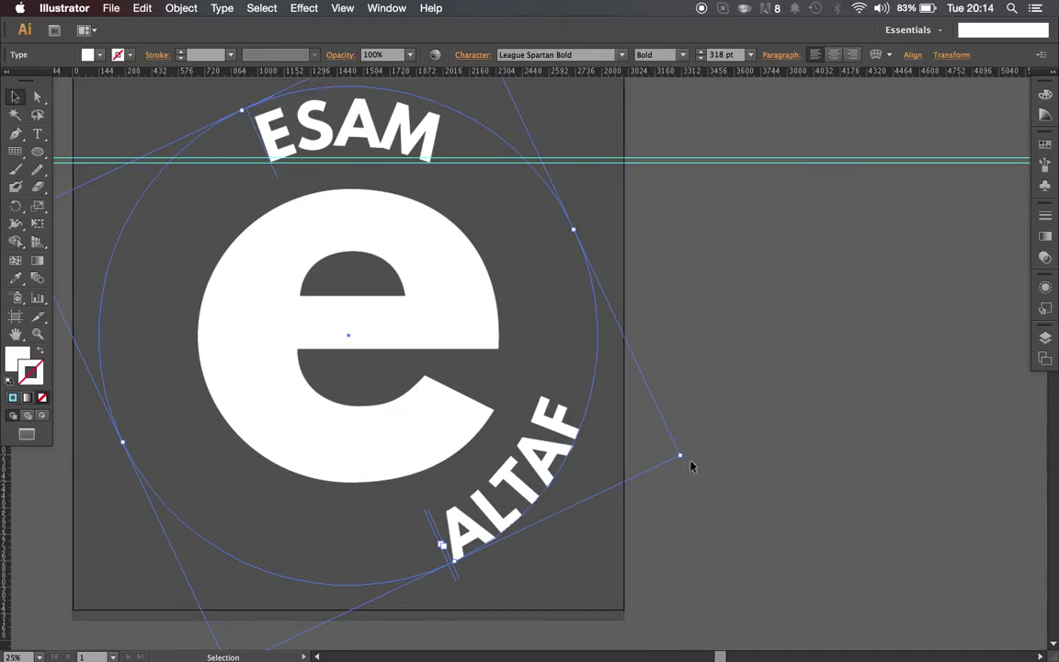
{"action": "left_click_drag", "start_coordinate": [685, 455], "coordinate": [458, 559]}
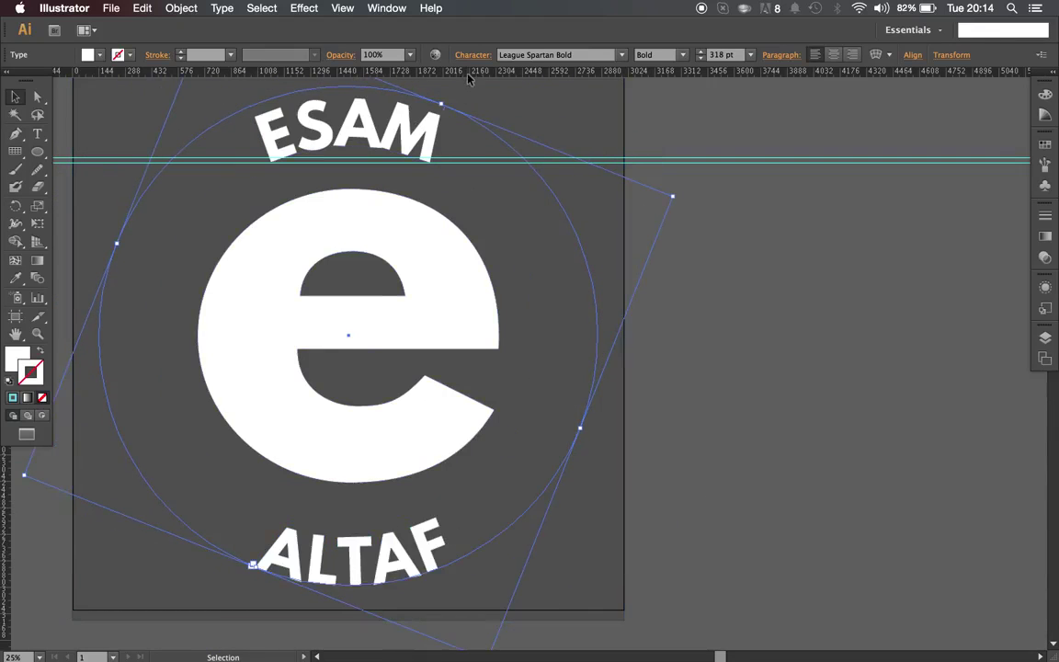
- Add a horizontal guide near the artboard bottom and nudge ALTAF's rotation further round the circle
{"action": "left_click_drag", "start_coordinate": [466, 73], "coordinate": [392, 516]}
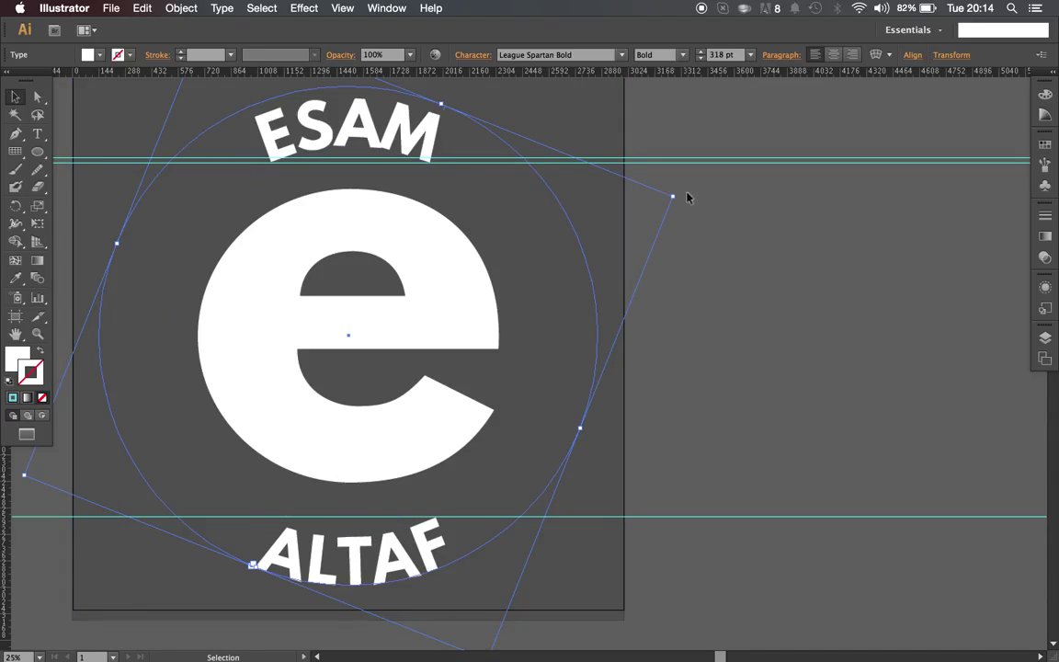
{"action": "left_click_drag", "start_coordinate": [680, 194], "coordinate": [680, 213]}
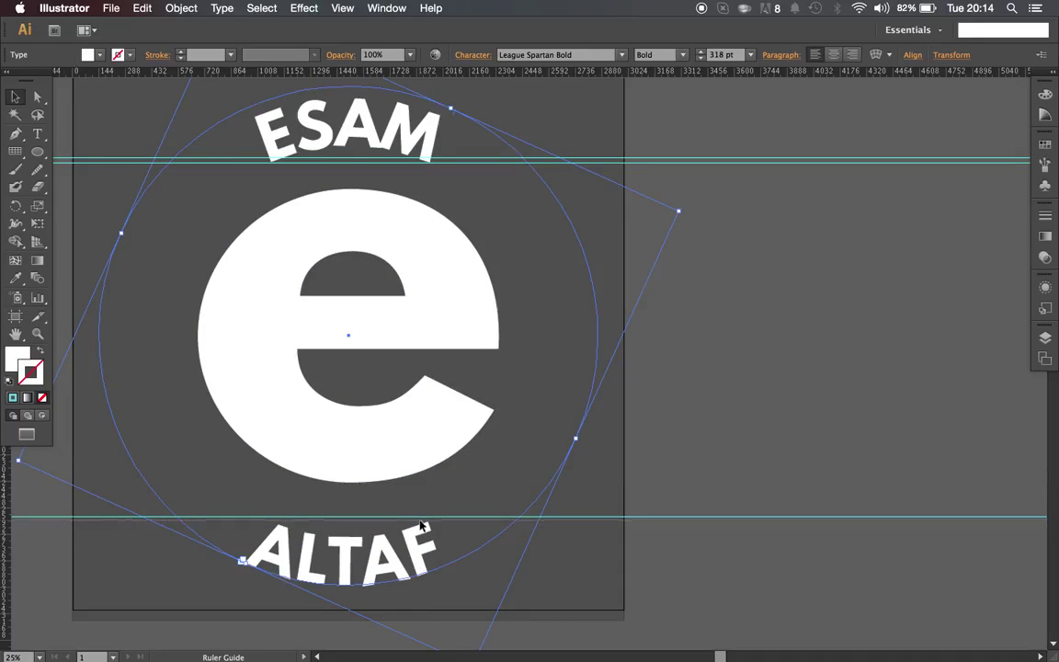
{"action": "left_click_drag", "start_coordinate": [420, 524], "coordinate": [425, 525]}
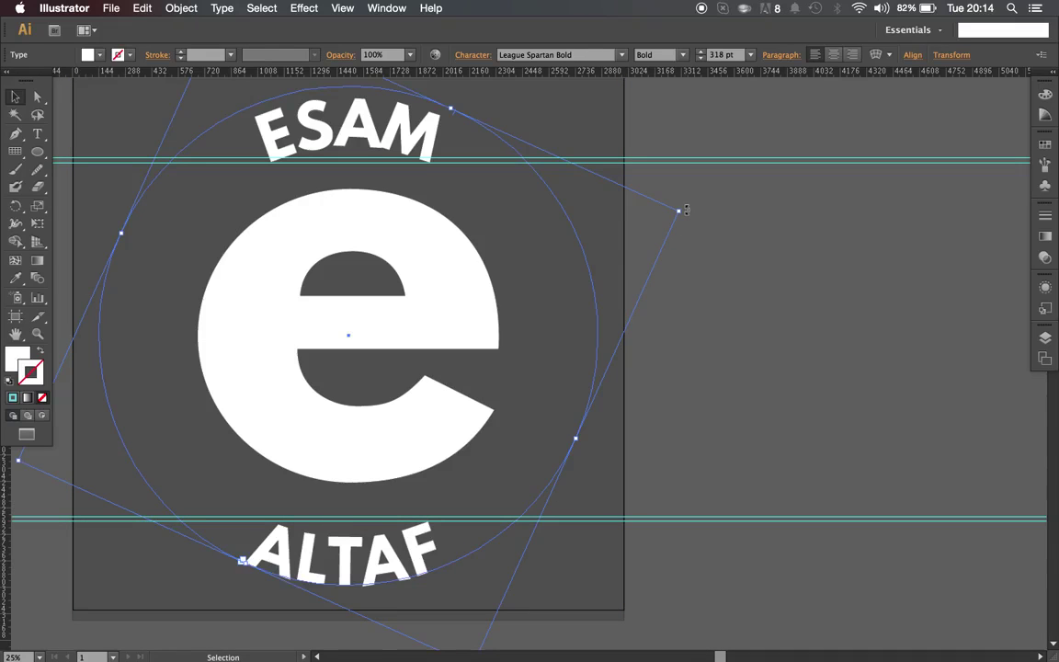
{"action": "left_click_drag", "start_coordinate": [685, 210], "coordinate": [686, 221]}
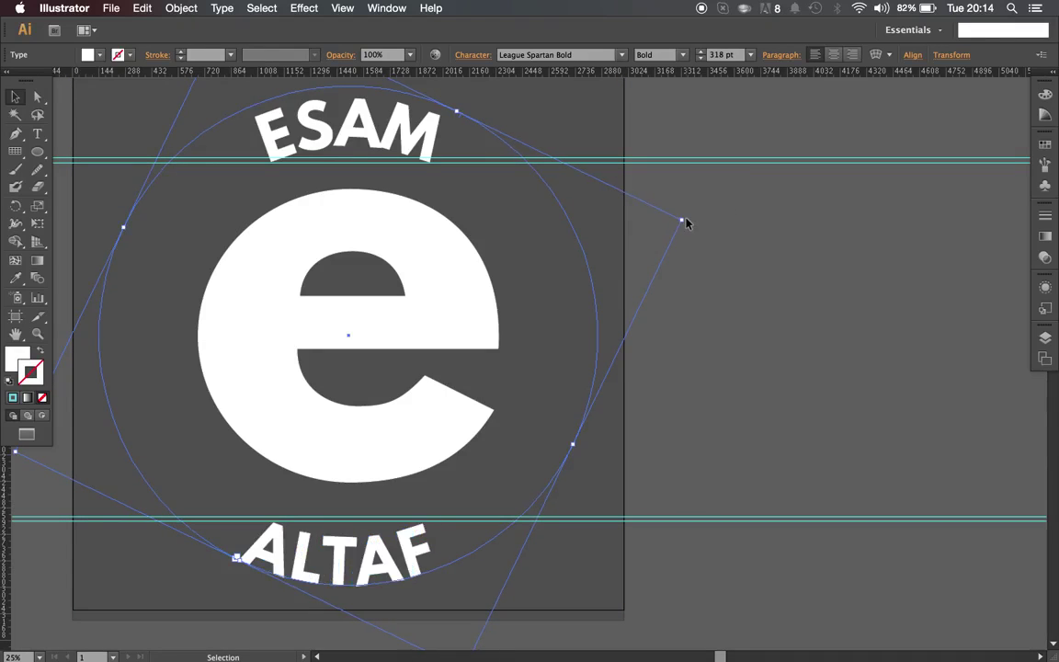
- Extend the top arc text so it reads 'ESAM ESAM ESAM'
{"action": "key", "text": "super+minus"}
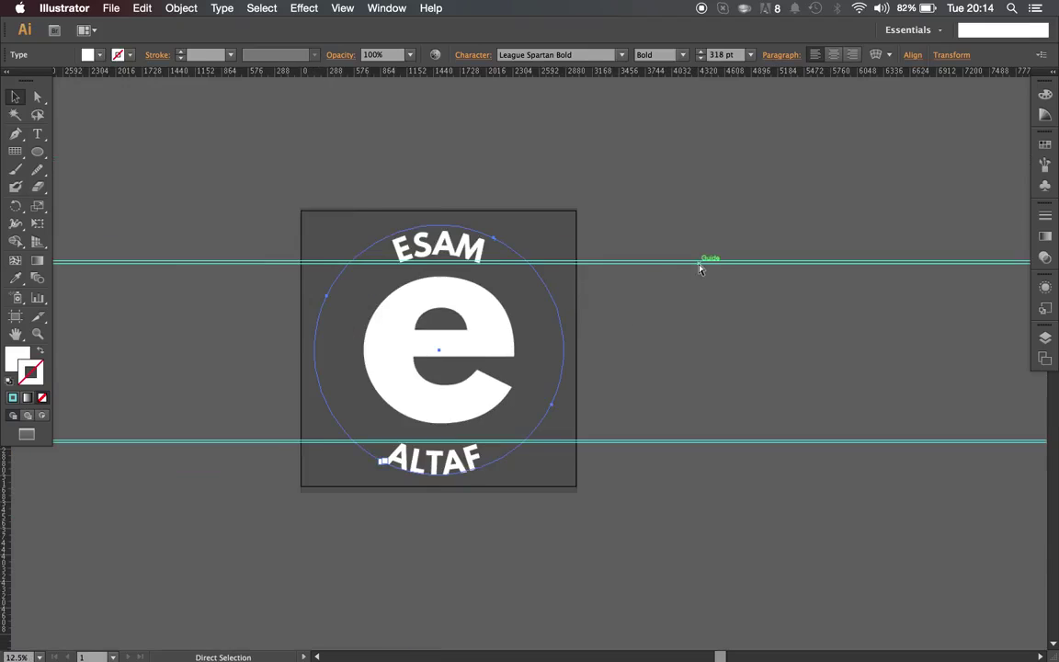
{"action": "double_click", "coordinate": [483, 250]}
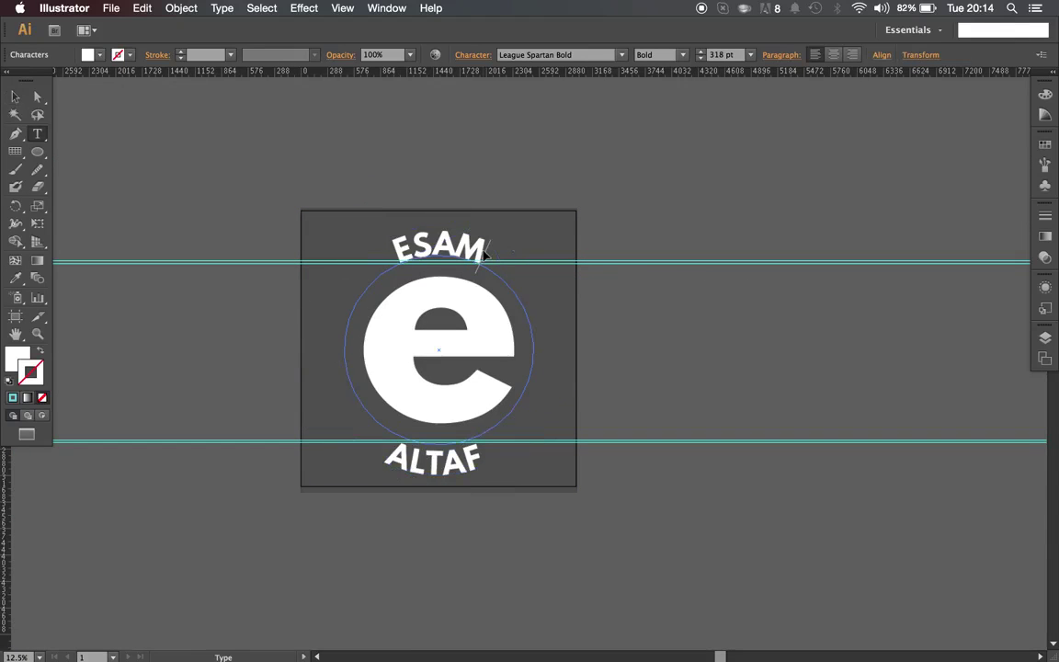
{"action": "type", "text": "ESAM ESAM E"}
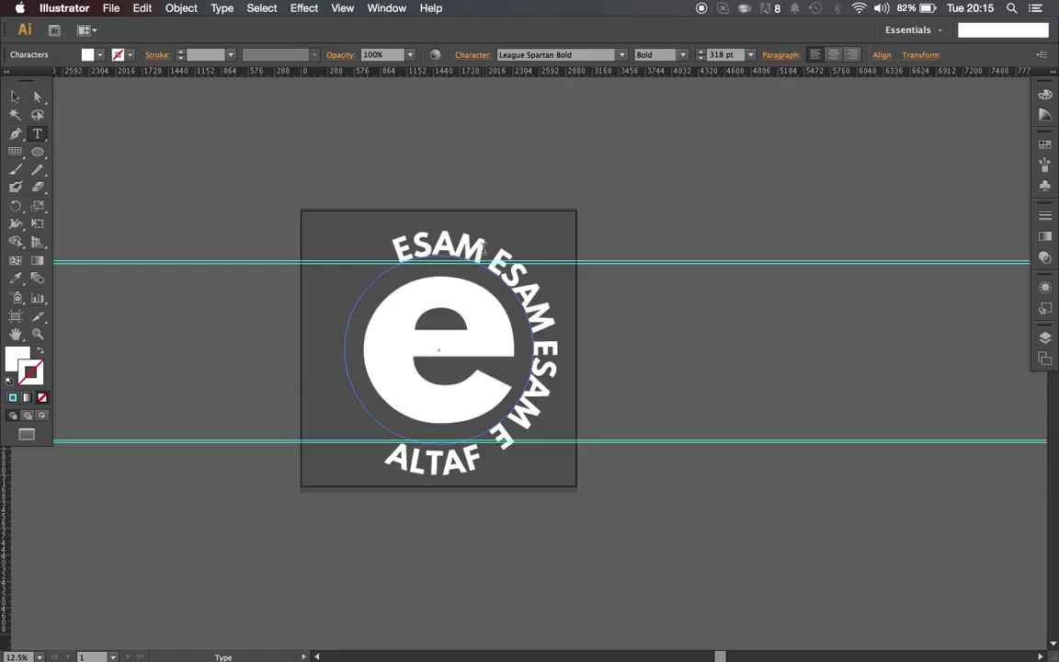
{"action": "key", "text": "BackSpace"}
- Undo the stray characters accidentally typed onto the ALTAF text
{"action": "left_click", "coordinate": [393, 455]}
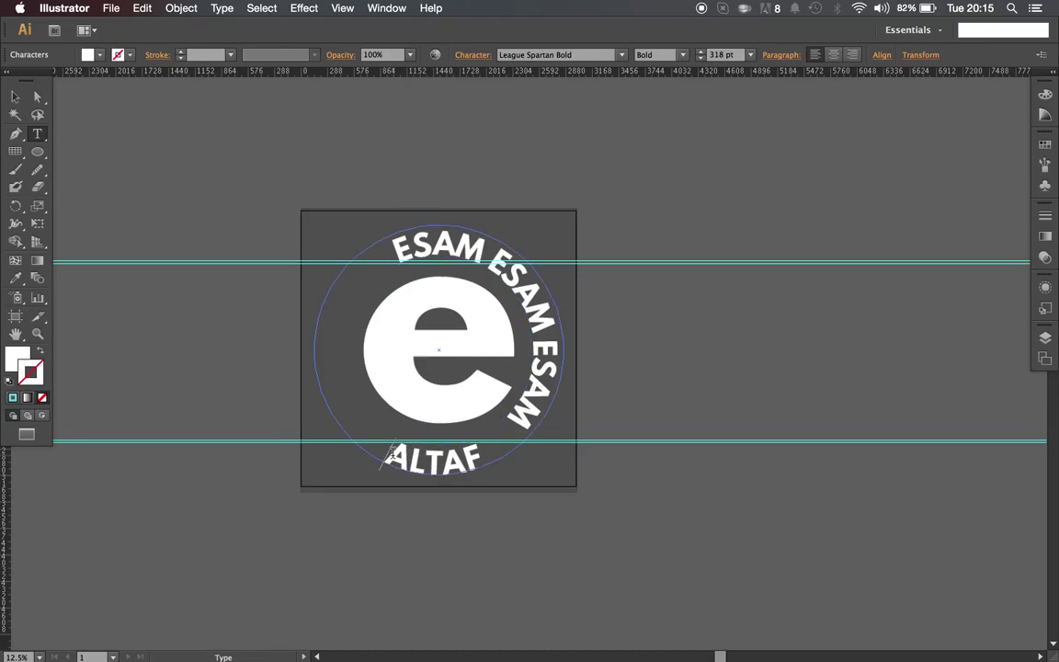
{"action": "type", "text": "DSADASDASDA"}
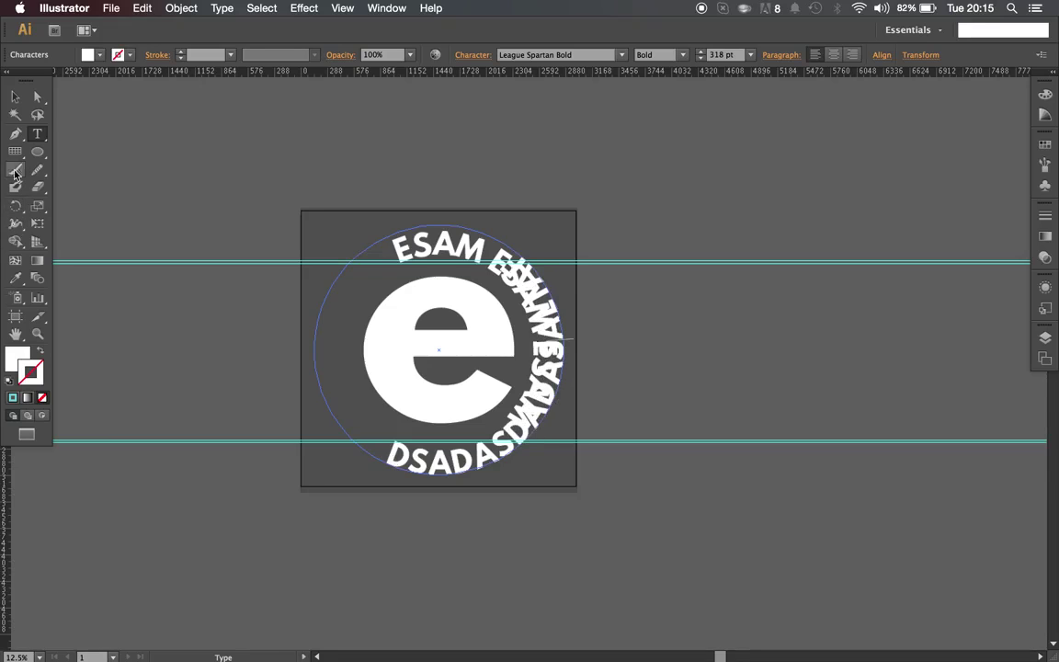
{"action": "left_click", "coordinate": [12, 92]}
{"action": "key", "text": "super+z"}
{"action": "left_click", "coordinate": [14, 96]}
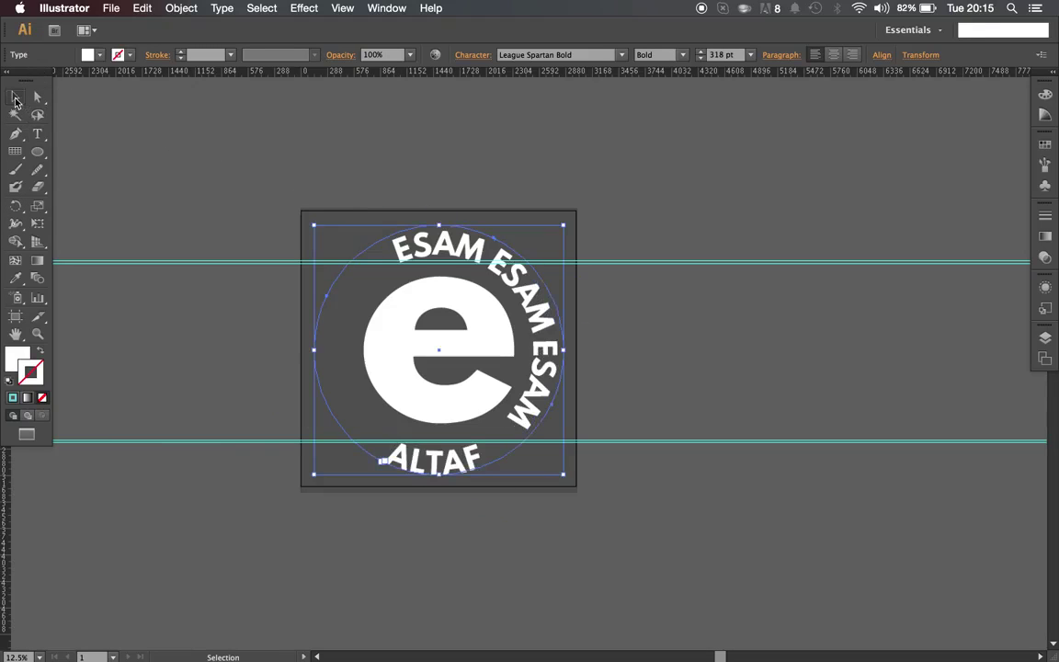
{"action": "left_click", "coordinate": [632, 288]}
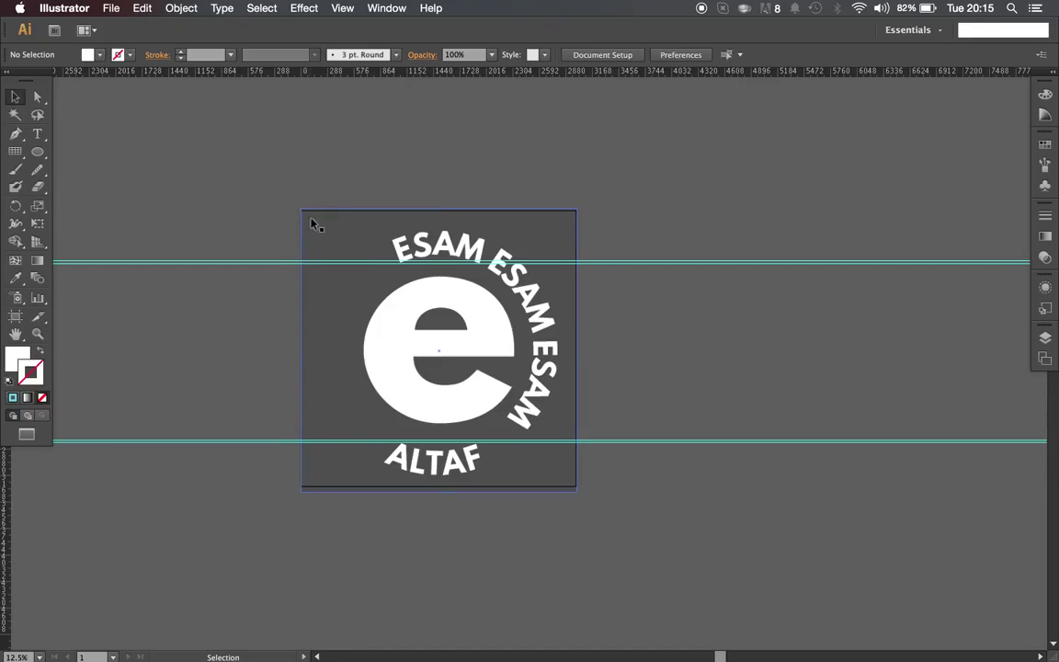
{"action": "left_click", "coordinate": [313, 316]}
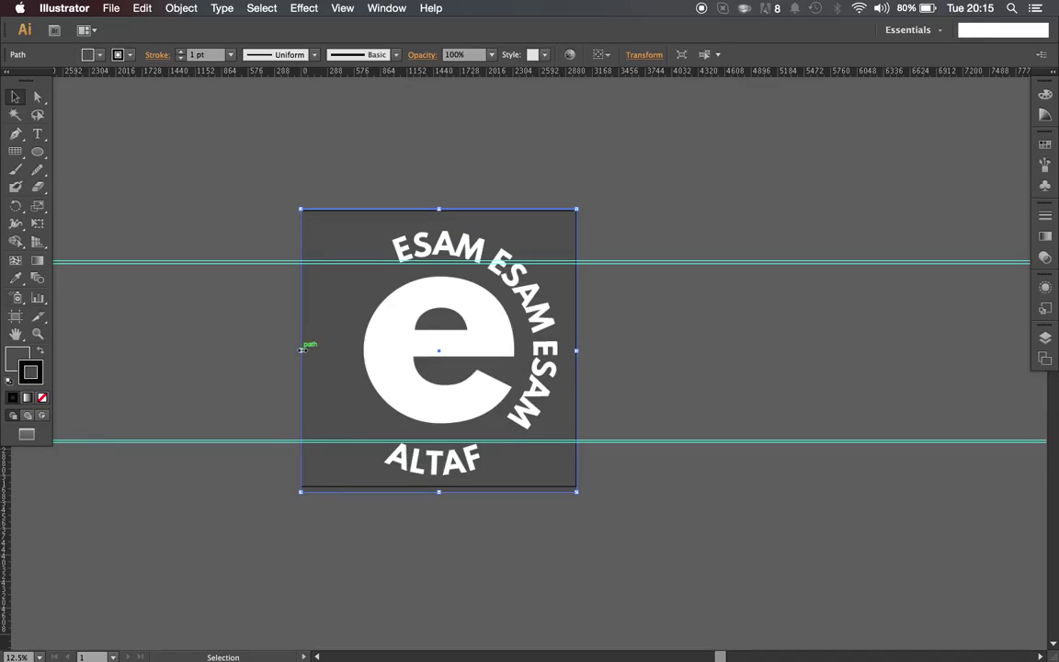
- Pull the grey rectangle's left and right edges slightly inward
{"action": "left_click_drag", "start_coordinate": [302, 349], "coordinate": [308, 354]}
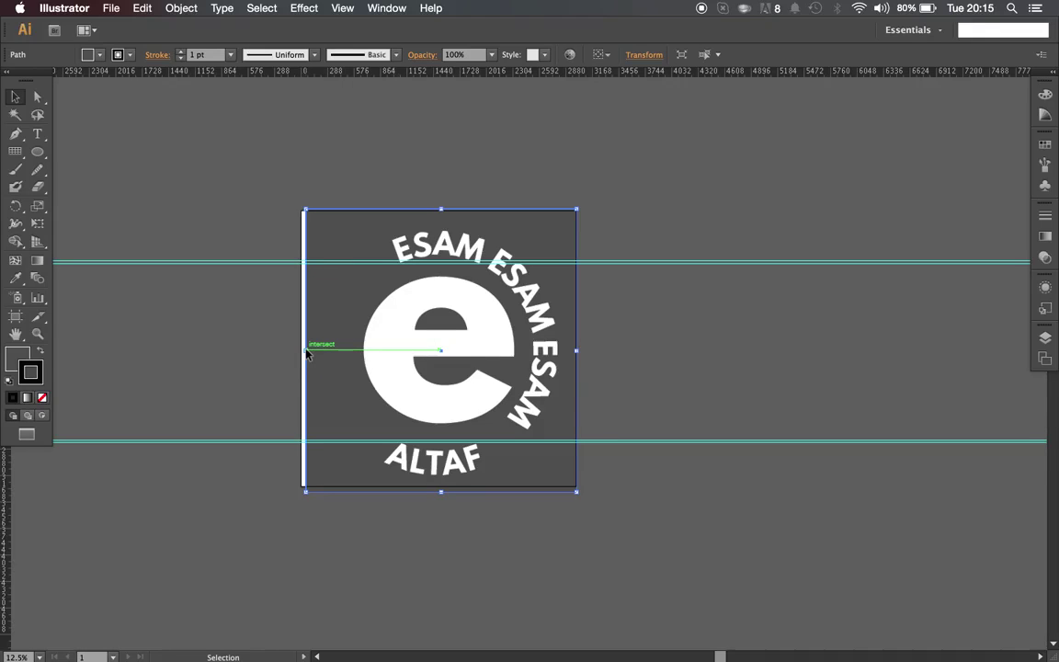
{"action": "mouse_move", "coordinate": [577, 350]}
{"action": "left_mouse_down"}
{"action": "mouse_move", "coordinate": [591, 348]}
{"action": "mouse_move", "coordinate": [574, 352]}
{"action": "left_mouse_up"}
{"action": "left_click", "coordinate": [624, 366]}
- Delete the white e, restore it with undo, and select it again
{"action": "left_click", "coordinate": [436, 358]}
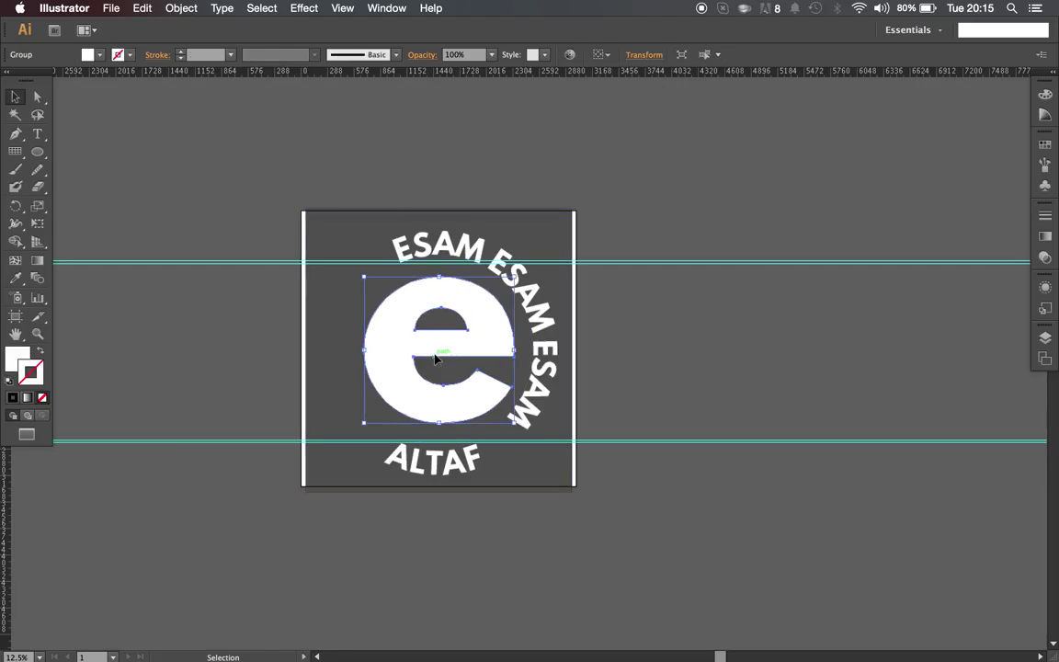
{"action": "key", "text": "Delete"}
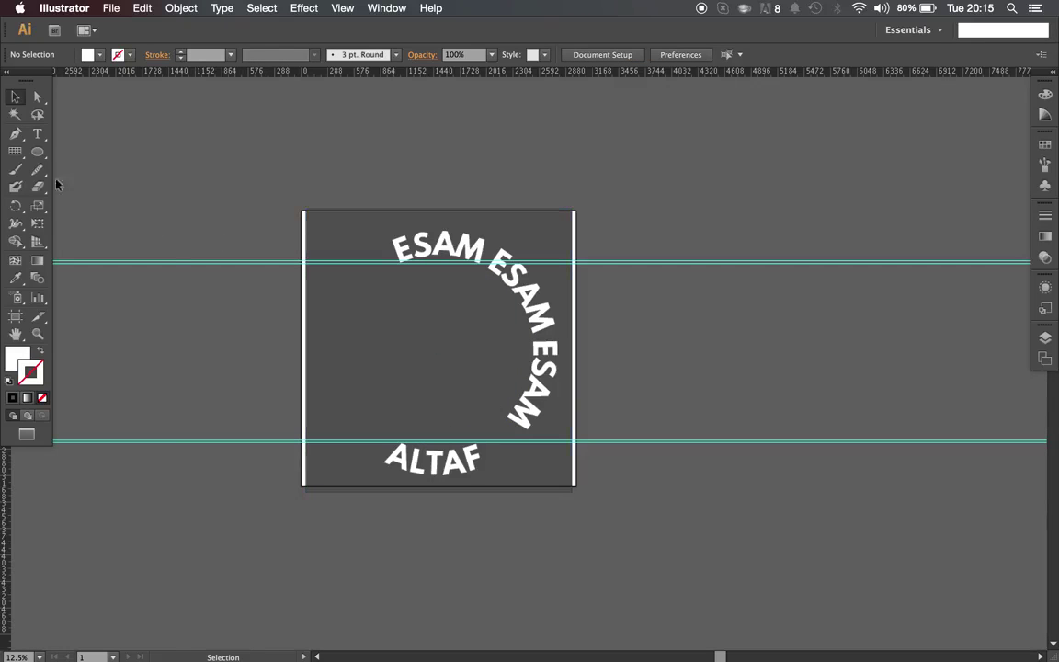
{"action": "left_click", "coordinate": [37, 154]}
{"action": "key", "text": "super+z"}
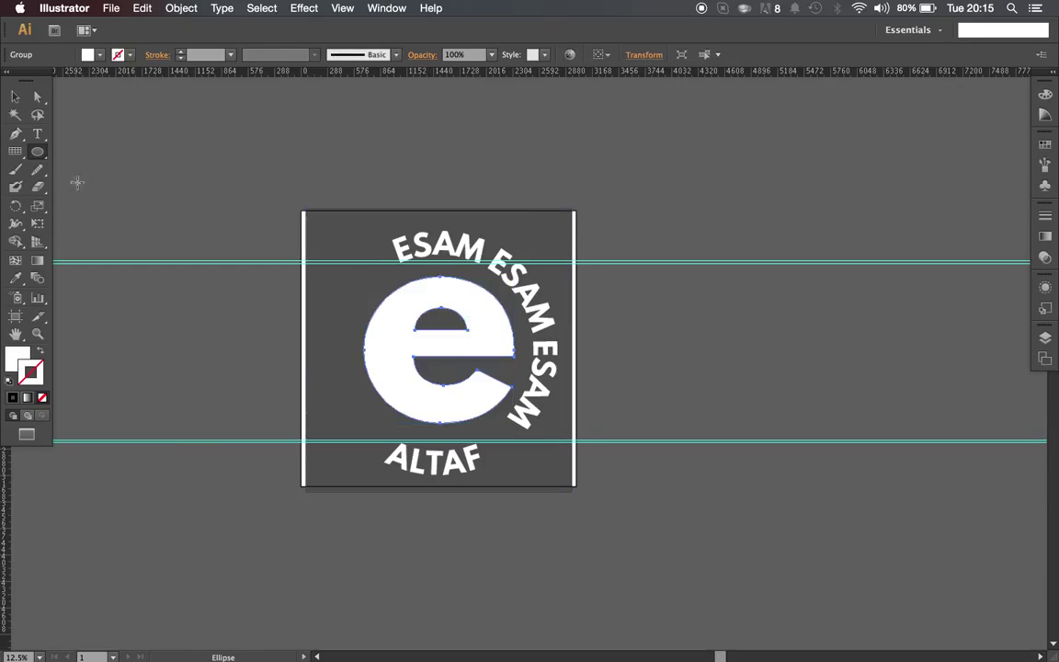
{"action": "left_click", "coordinate": [15, 96]}
{"action": "left_click", "coordinate": [608, 294]}
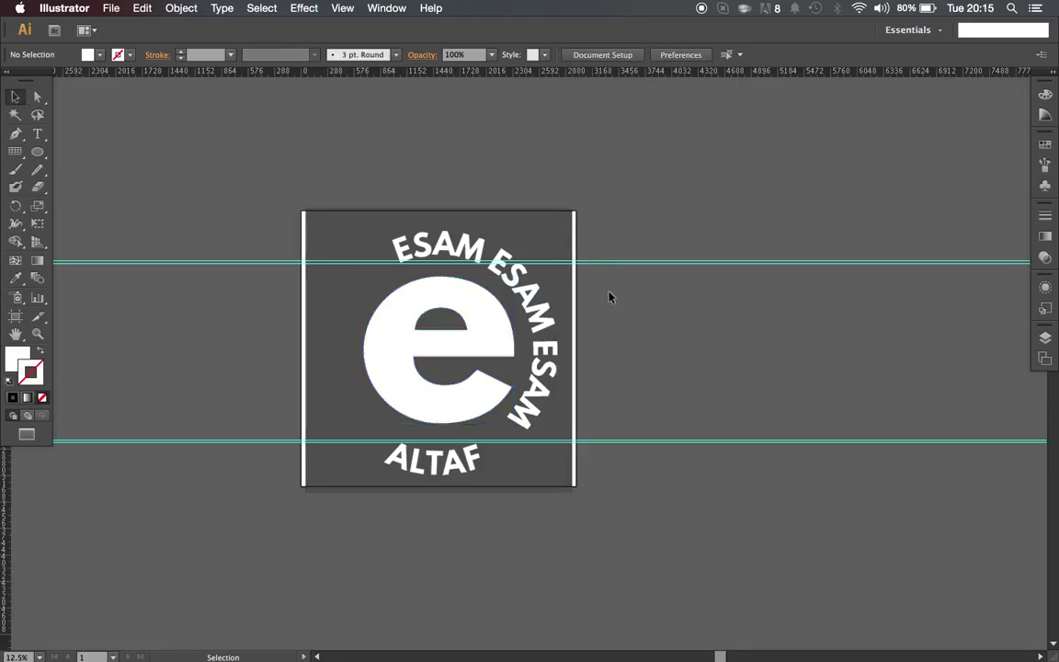
{"action": "left_click", "coordinate": [397, 303]}
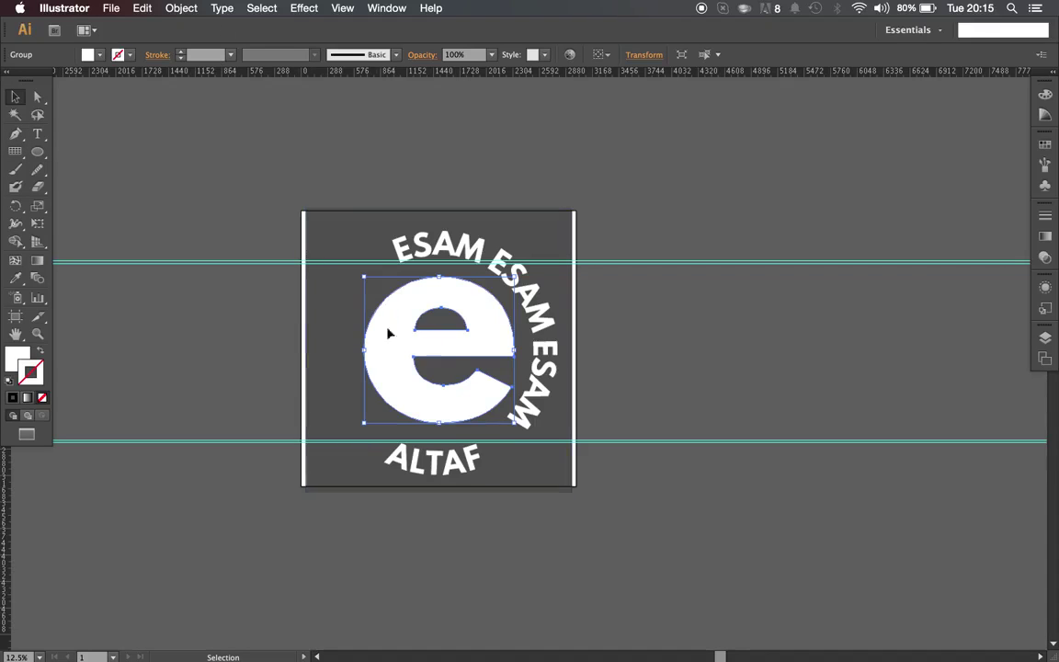
- Move the white e off the artboard to the right and zoom in on it
{"action": "left_click_drag", "start_coordinate": [391, 349], "coordinate": [687, 348]}
{"action": "left_click", "coordinate": [810, 385]}
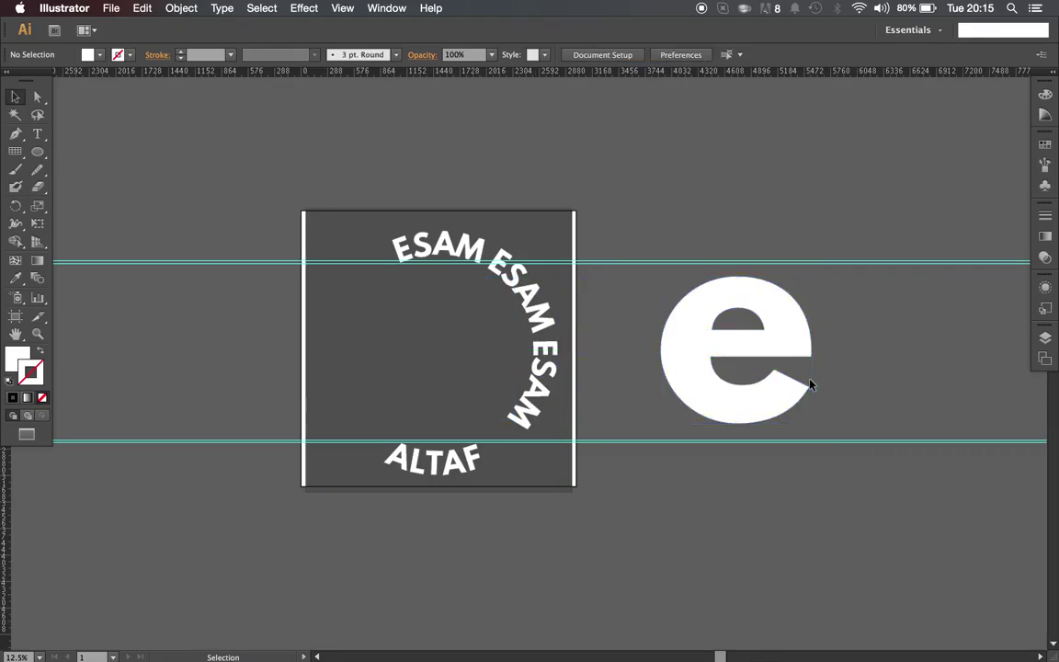
{"action": "scroll", "coordinate": [809, 384], "scroll_direction": "right", "scroll_amount": 3}
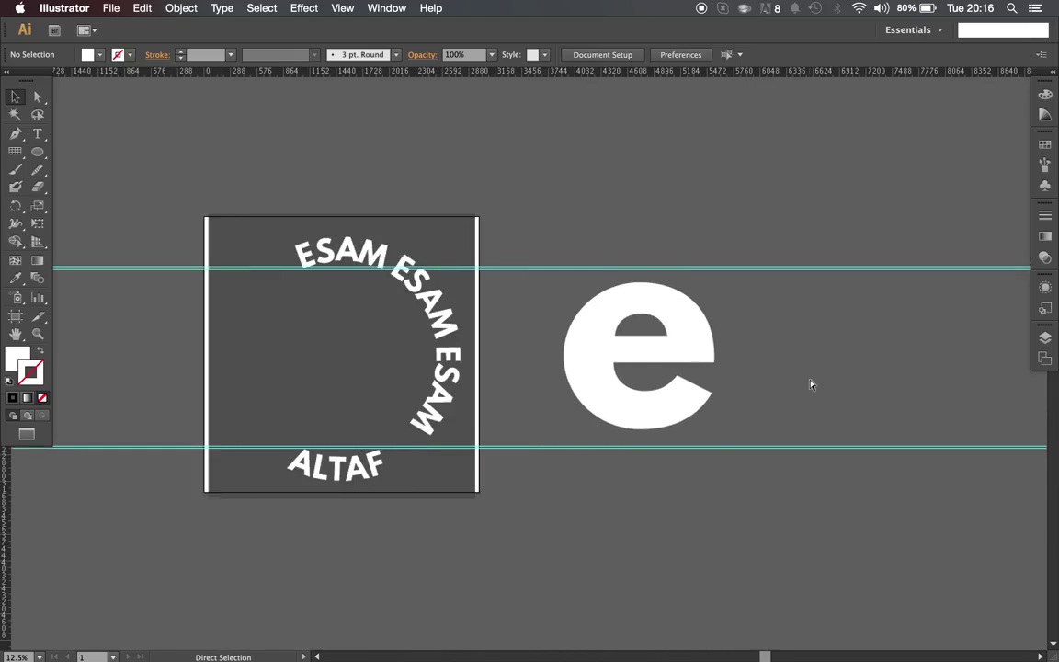
{"action": "key", "text": "super+equal"}
{"action": "scroll", "coordinate": [810, 384], "scroll_direction": "right", "scroll_amount": 2}
{"action": "left_click", "coordinate": [650, 339]}
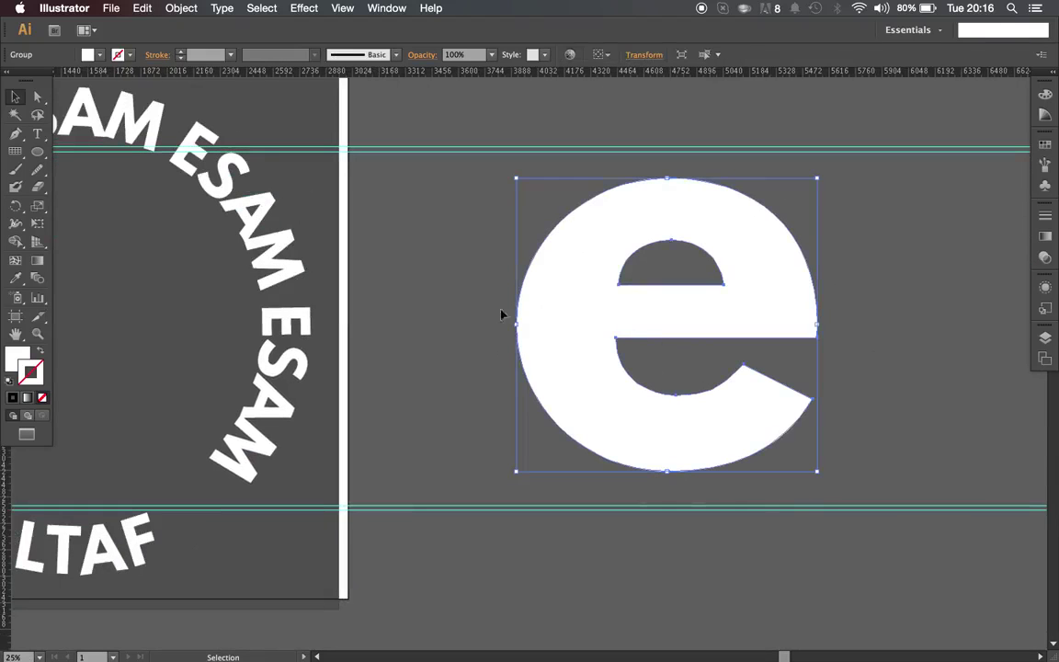
{"action": "left_click", "coordinate": [444, 321]}
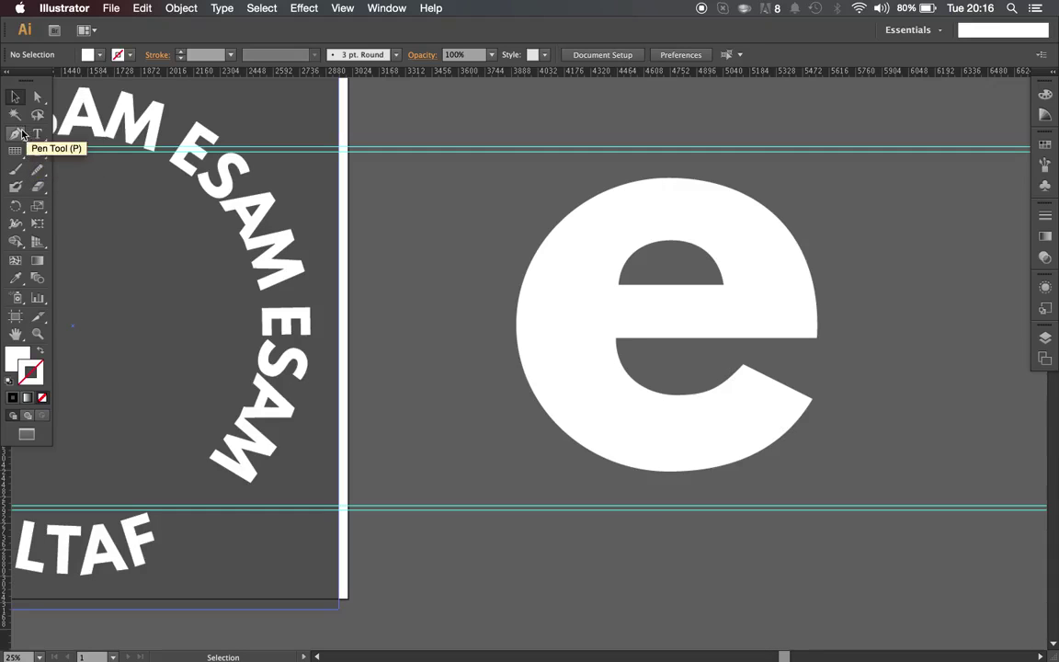
{"action": "scroll", "coordinate": [517, 498], "scroll_direction": "right", "scroll_amount": 2}
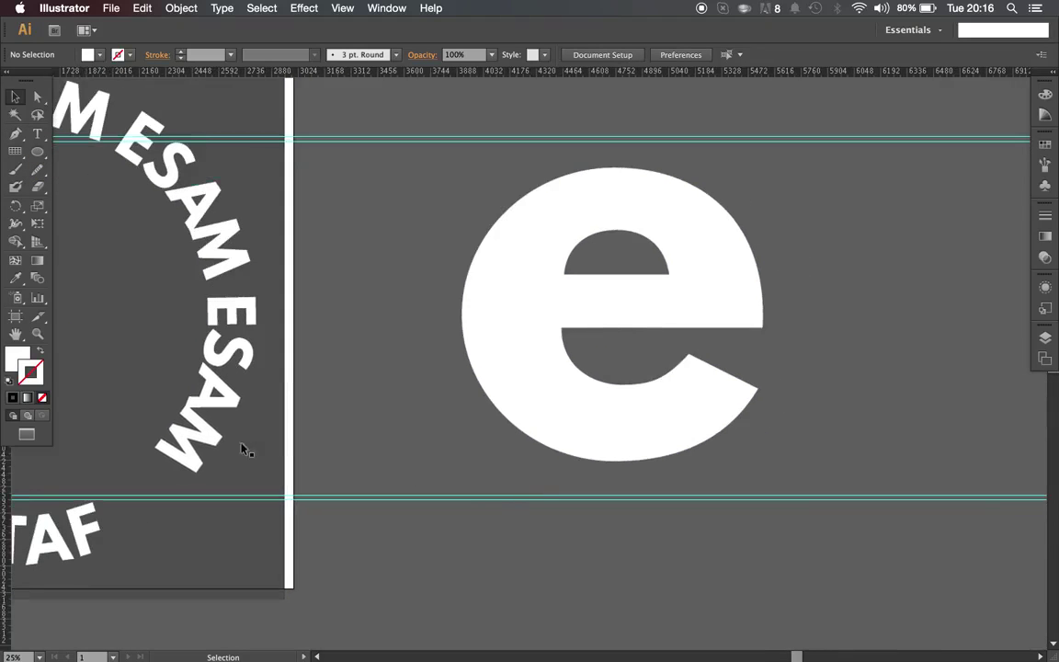
- Draw an ellipse covering the e's upper hole
{"action": "left_click", "coordinate": [38, 152]}
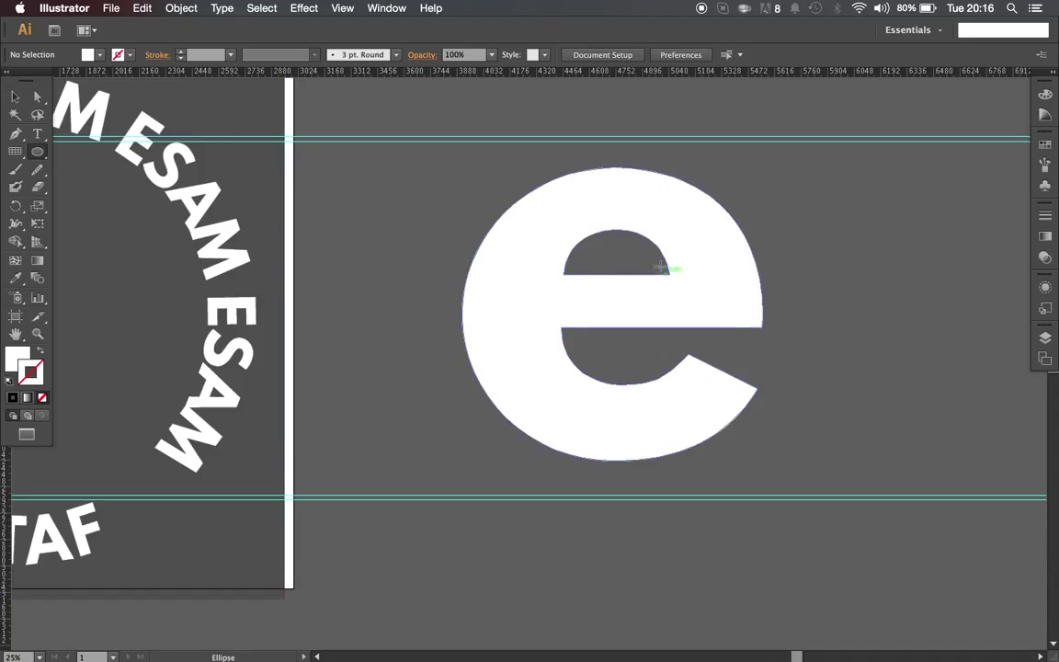
{"action": "left_click_drag", "start_coordinate": [540, 224], "coordinate": [695, 296]}
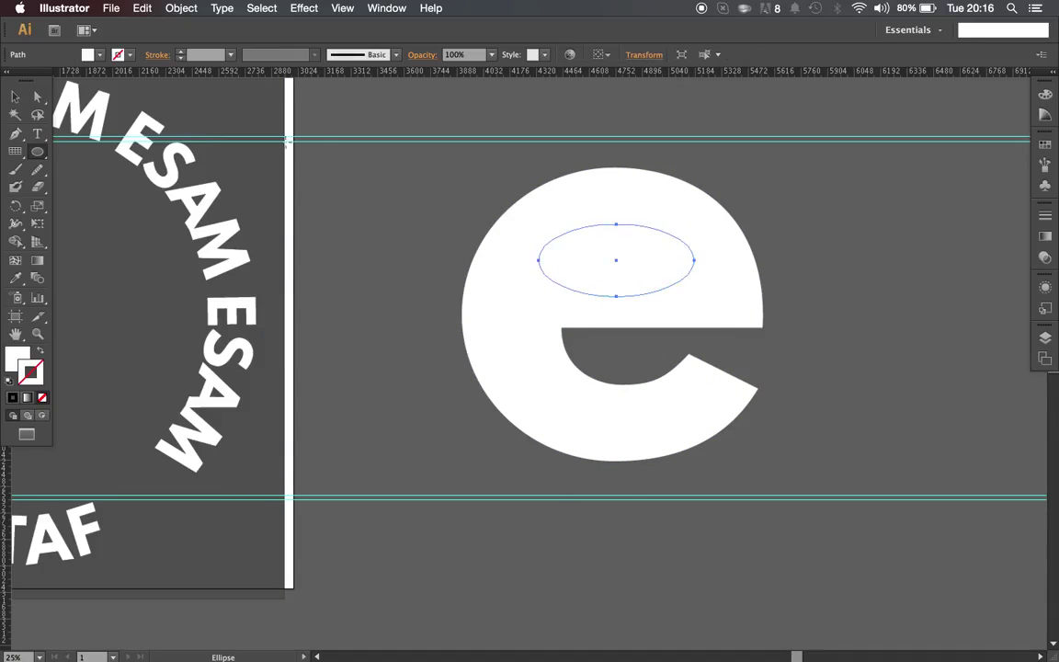
{"action": "key", "text": "v"}
{"action": "left_click", "coordinate": [905, 328]}
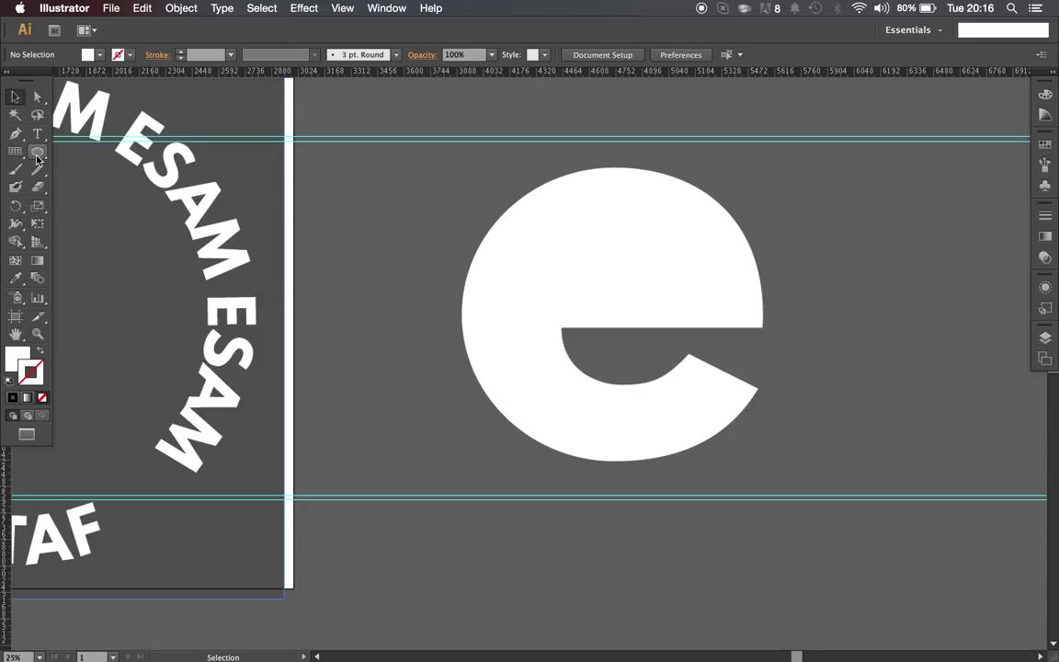
{"action": "key", "text": "l"}
{"action": "left_click_drag", "start_coordinate": [606, 207], "coordinate": [671, 303]}
{"action": "left_click", "coordinate": [16, 95]}
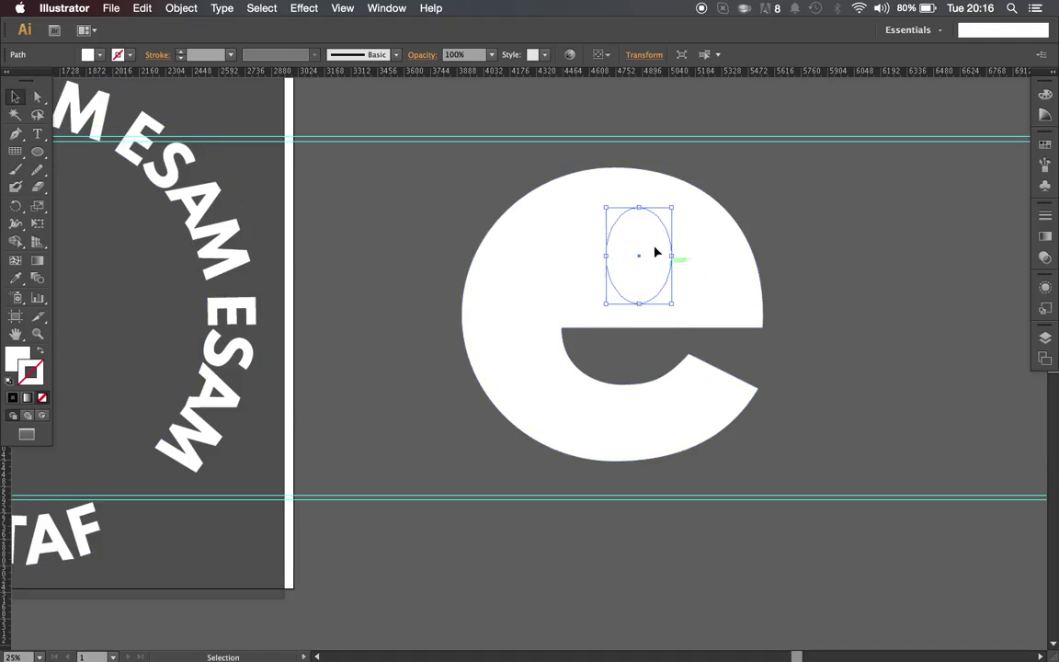
{"action": "left_click_drag", "start_coordinate": [654, 234], "coordinate": [633, 234]}
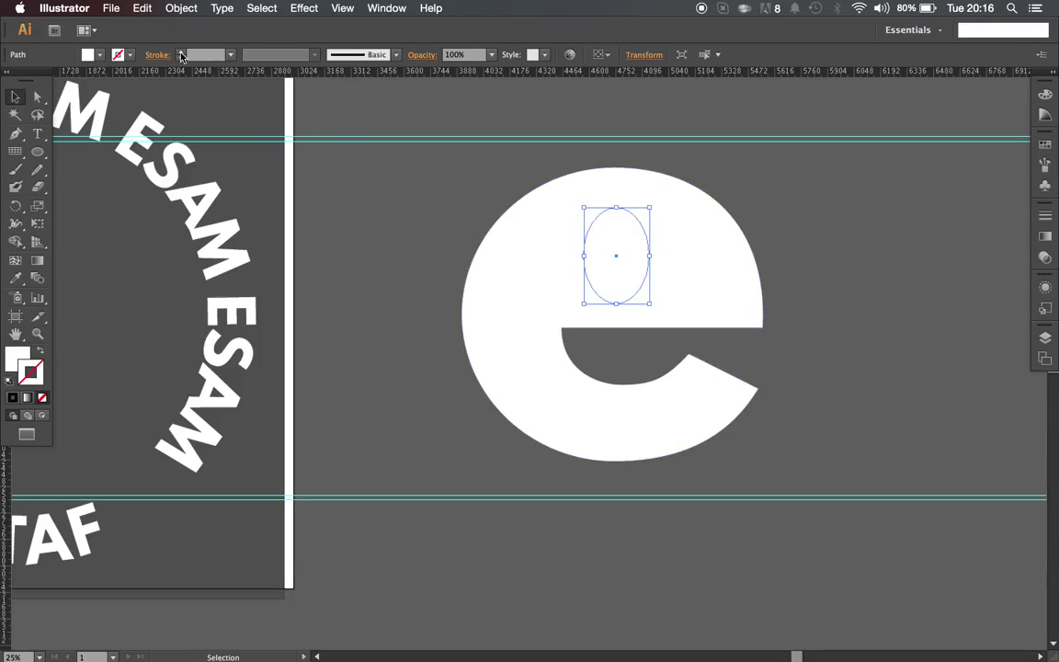
{"action": "left_click", "coordinate": [90, 55]}
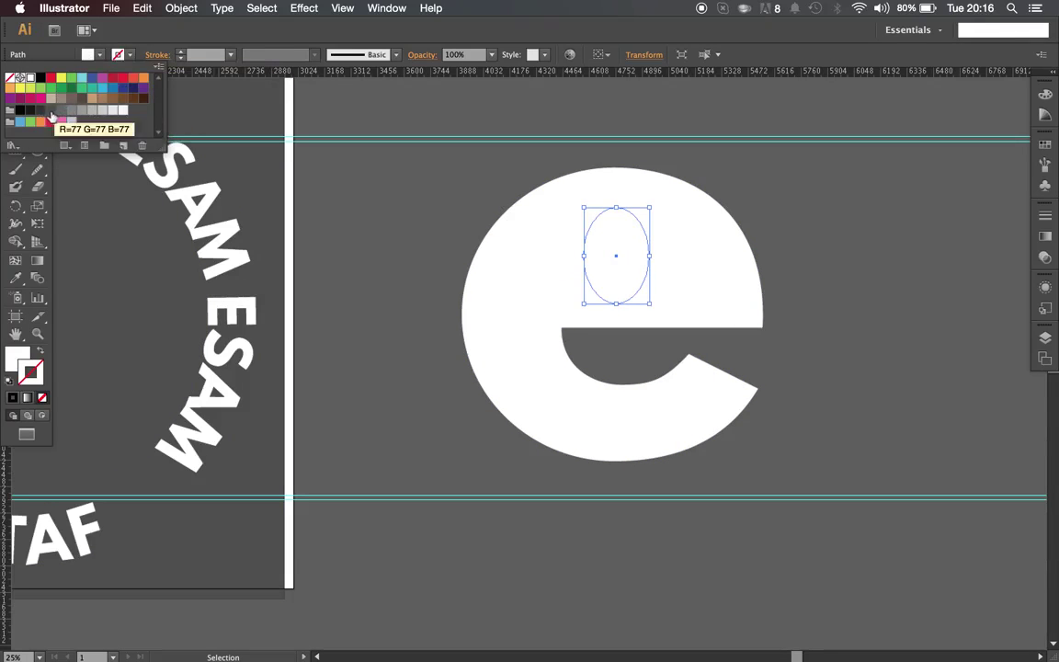
{"action": "left_click", "coordinate": [404, 293]}
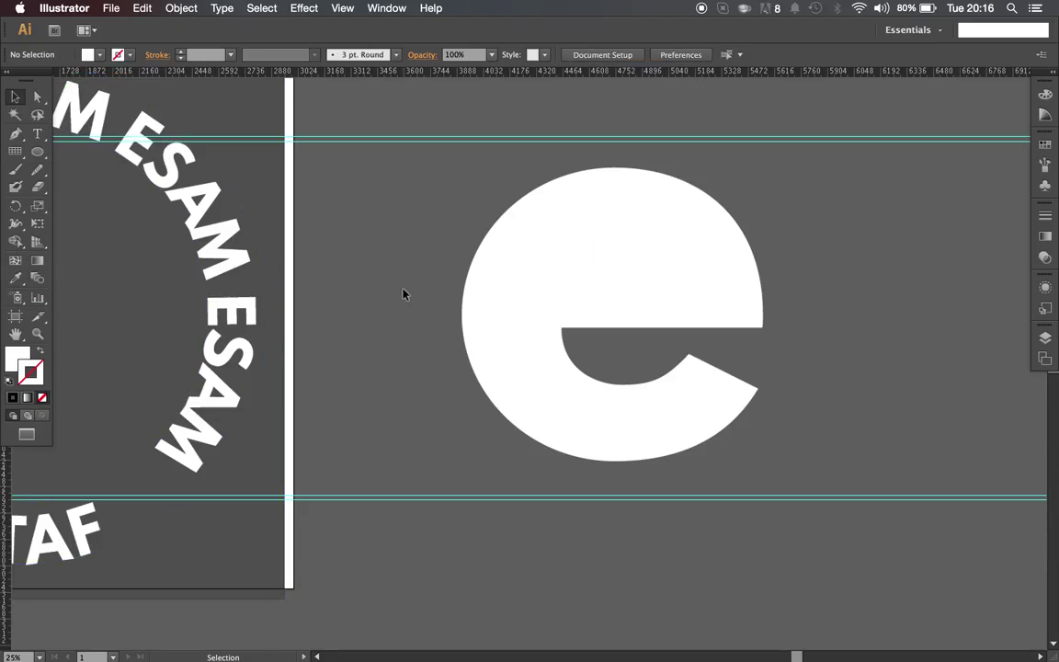
{"action": "left_click", "coordinate": [618, 243]}
{"action": "left_click", "coordinate": [16, 277]}
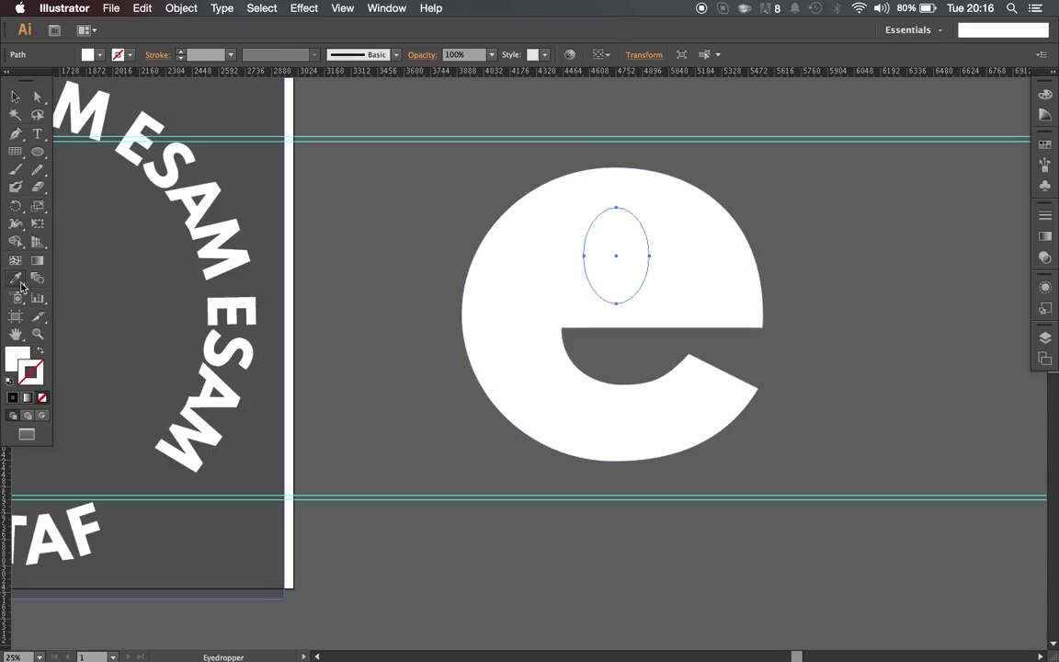
{"action": "left_click", "coordinate": [419, 301]}
{"action": "left_click", "coordinate": [15, 95]}
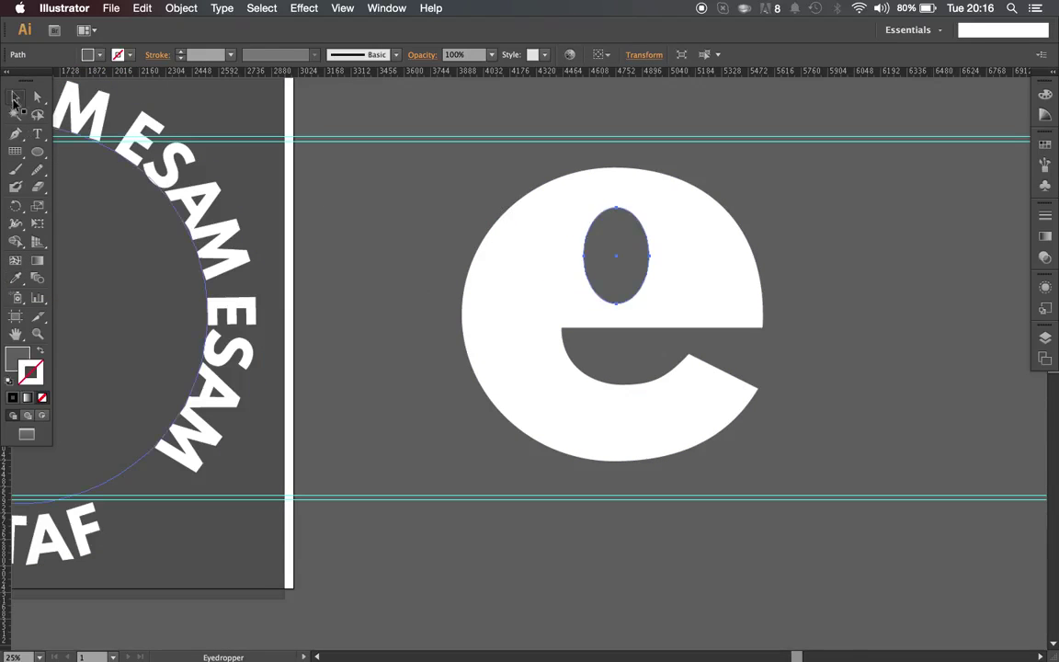
{"action": "left_click", "coordinate": [906, 350]}
{"action": "key", "text": "super+minus"}
{"action": "key", "text": "super+minus"}
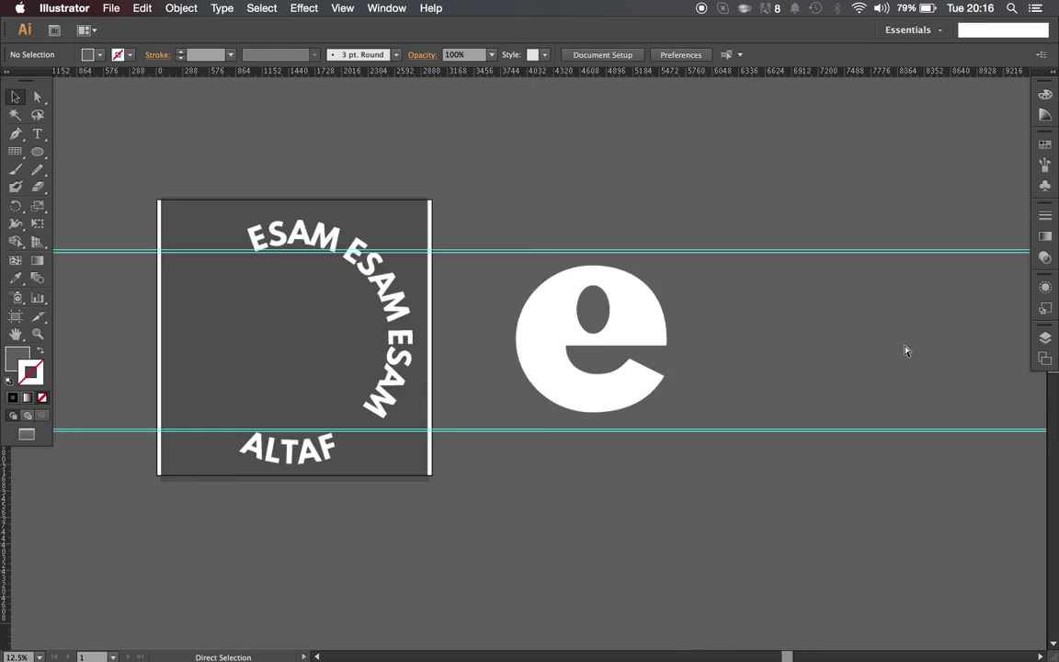
{"action": "key", "text": "super+0"}
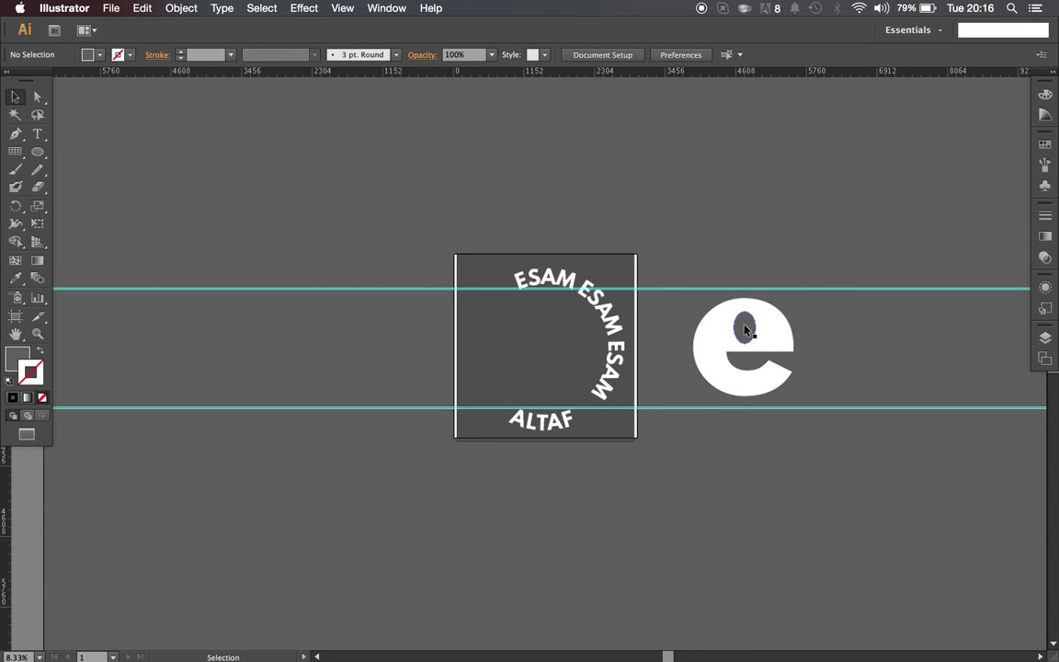
{"action": "key", "text": "super+plus"}
{"action": "key", "text": "super+plus"}
{"action": "key", "text": "super+plus"}
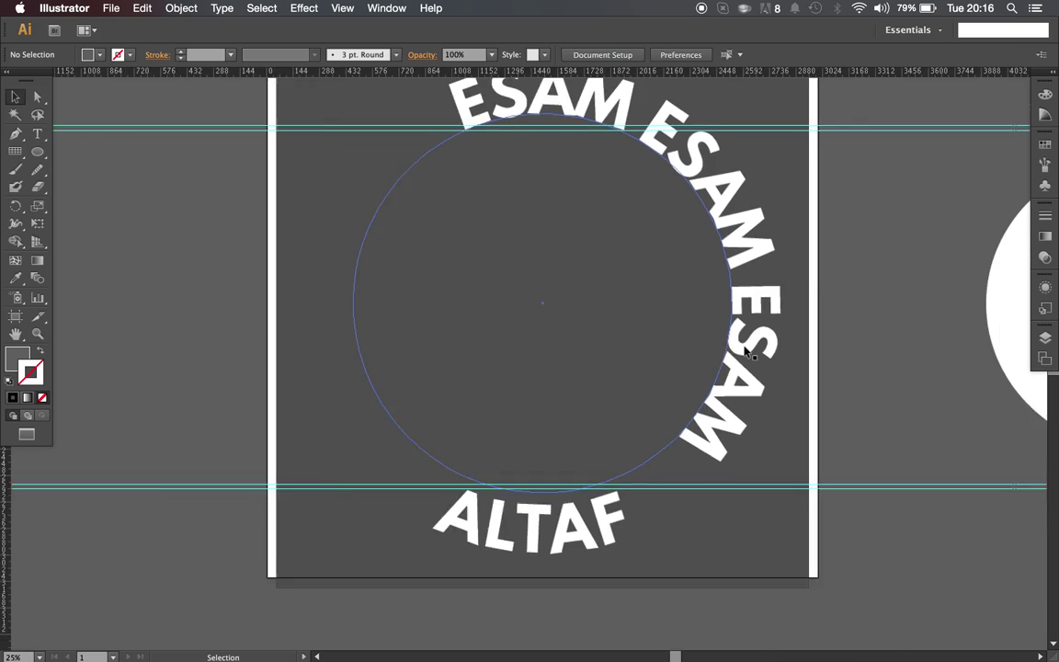
{"action": "scroll", "coordinate": [745, 351], "scroll_direction": "right", "scroll_amount": 10}
{"action": "scroll", "coordinate": [745, 350], "scroll_direction": "up", "scroll_amount": 2}
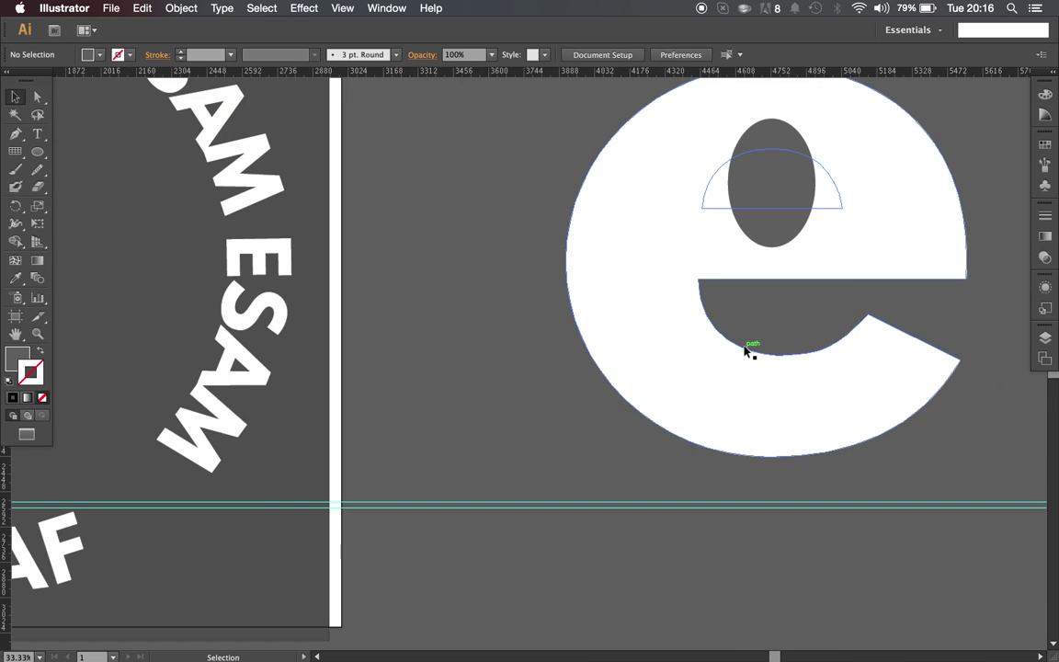
{"action": "scroll", "coordinate": [749, 350], "scroll_direction": "right", "scroll_amount": 10}
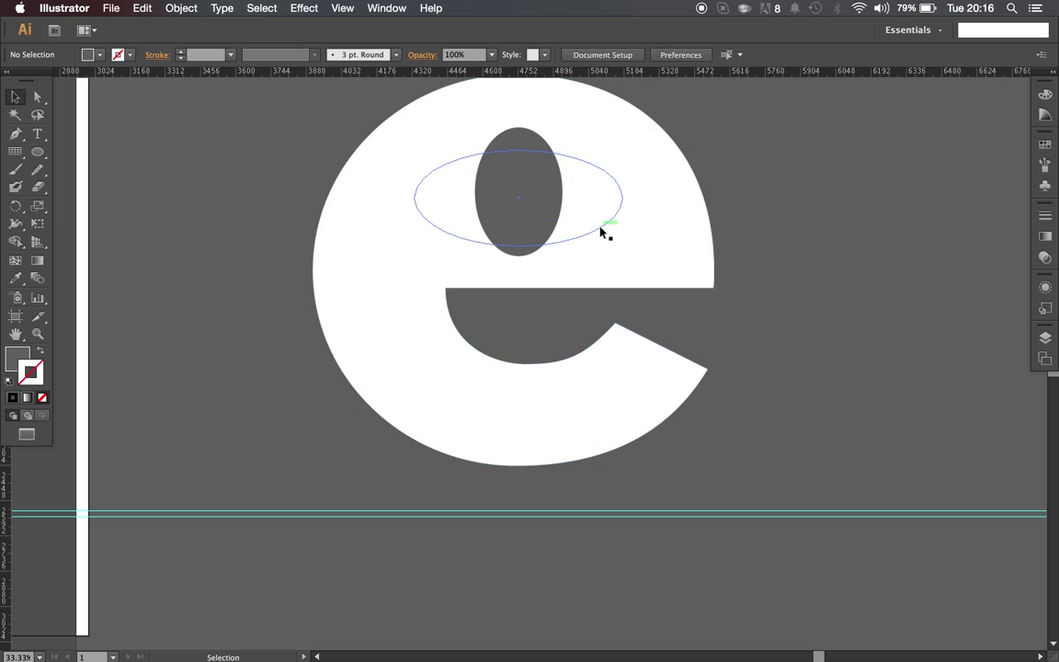
{"action": "left_click", "coordinate": [8, 134]}
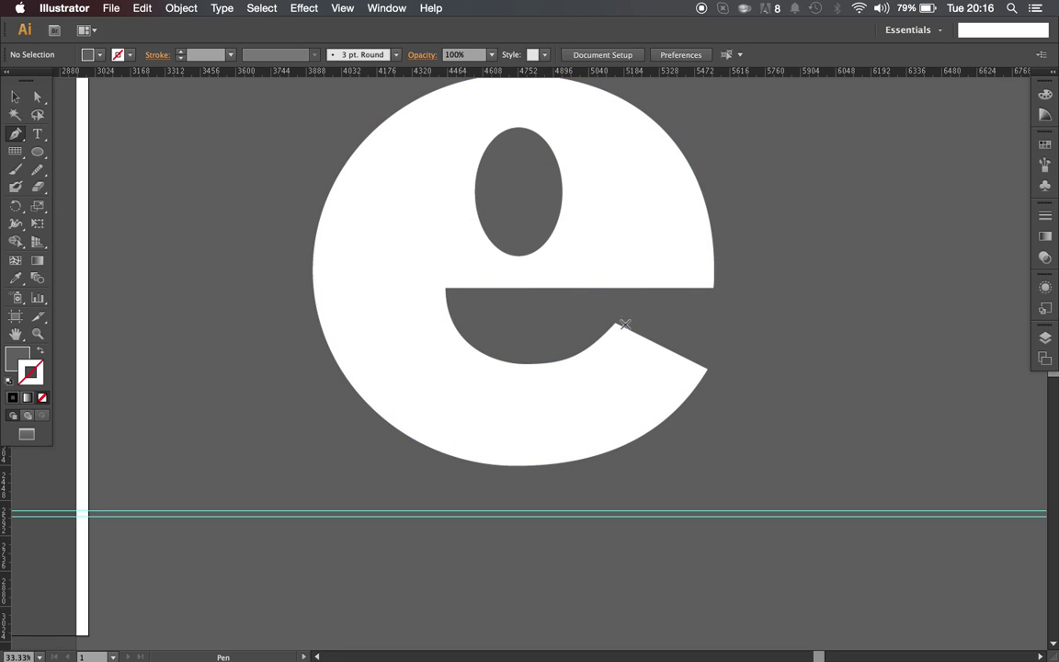
- Draw a closed Pen shape covering the e's lower-right angled gap
{"action": "left_click_drag", "start_coordinate": [614, 321], "coordinate": [714, 303]}
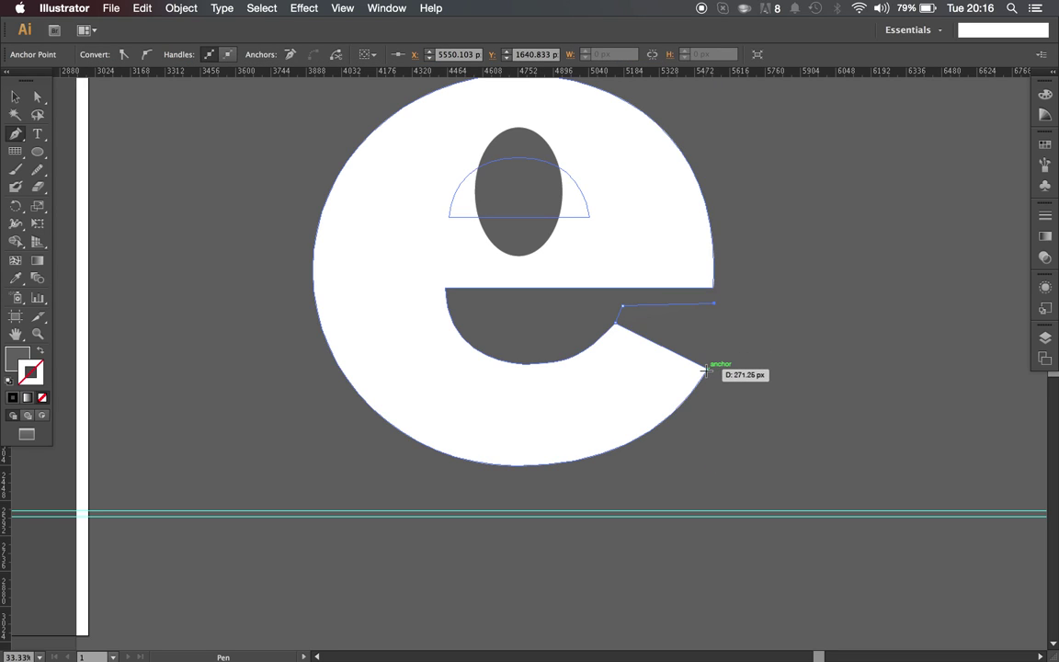
{"action": "left_click_drag", "start_coordinate": [705, 368], "coordinate": [689, 391]}
{"action": "left_click", "coordinate": [622, 389]}
{"action": "left_click", "coordinate": [616, 324]}
{"action": "left_click", "coordinate": [622, 306]}
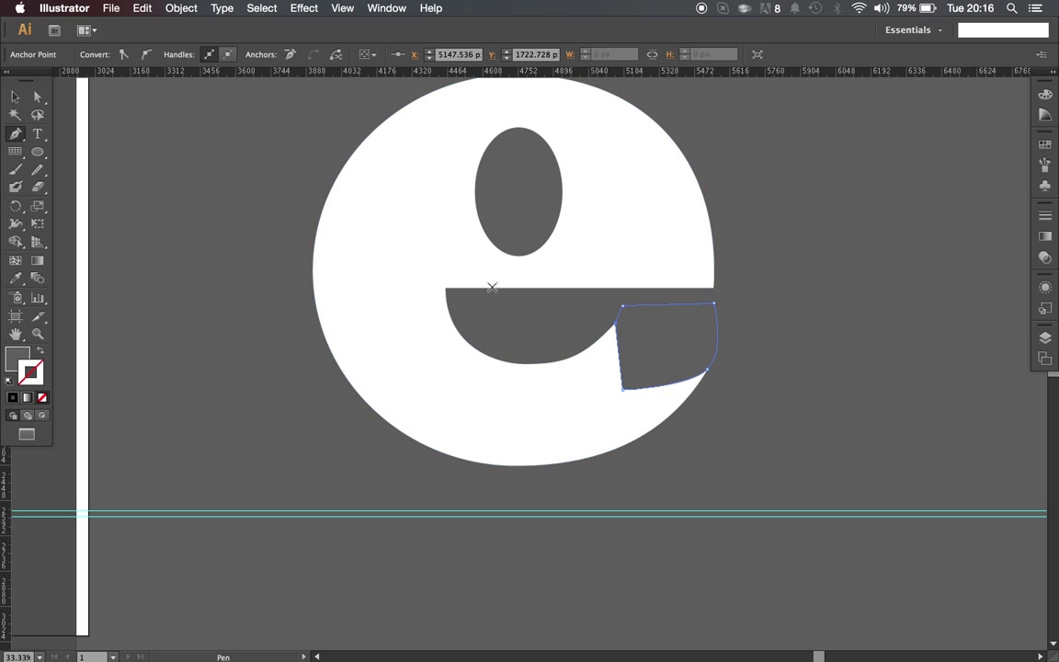
- Fill the new shape with the e's white using the Eyedropper, then deselect it
{"action": "left_click", "coordinate": [15, 95]}
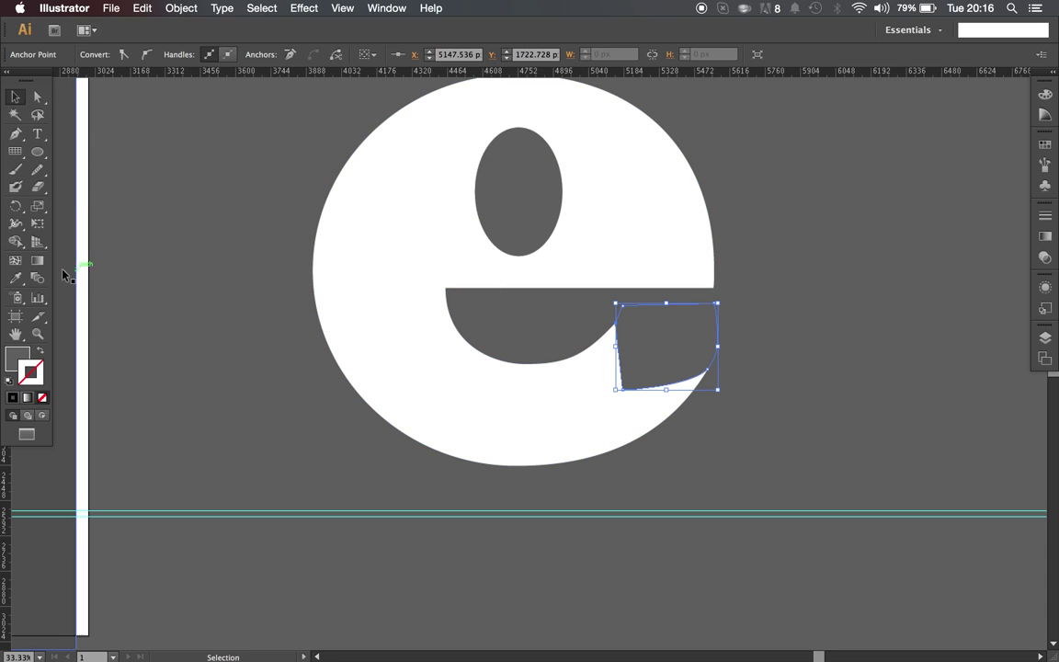
{"action": "left_click", "coordinate": [15, 278]}
{"action": "left_click", "coordinate": [371, 277]}
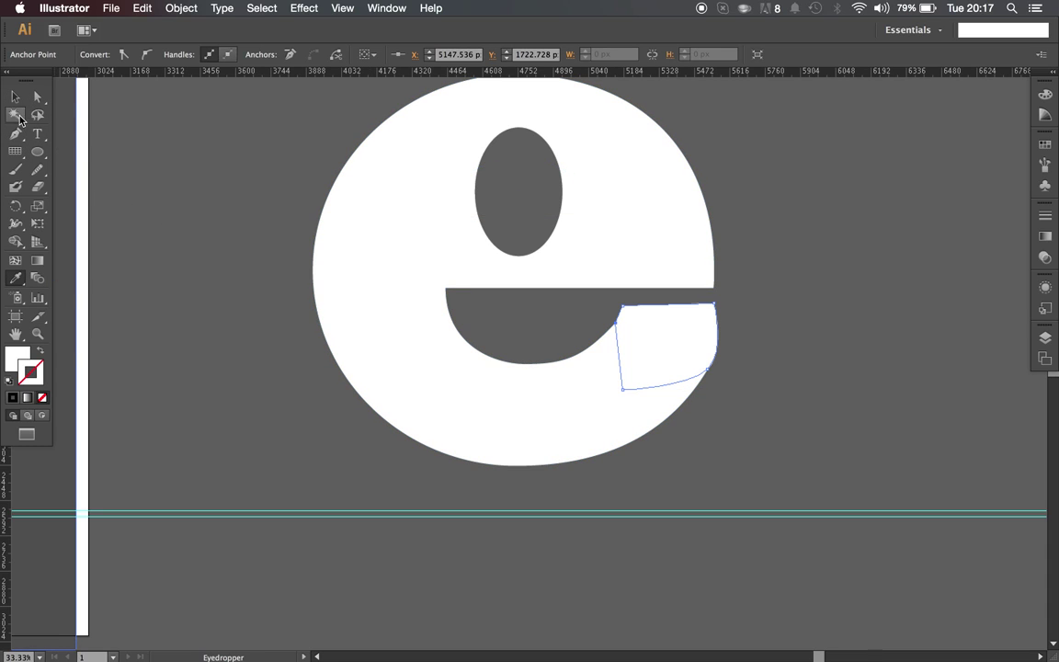
{"action": "left_click", "coordinate": [15, 96]}
{"action": "left_click", "coordinate": [103, 157]}
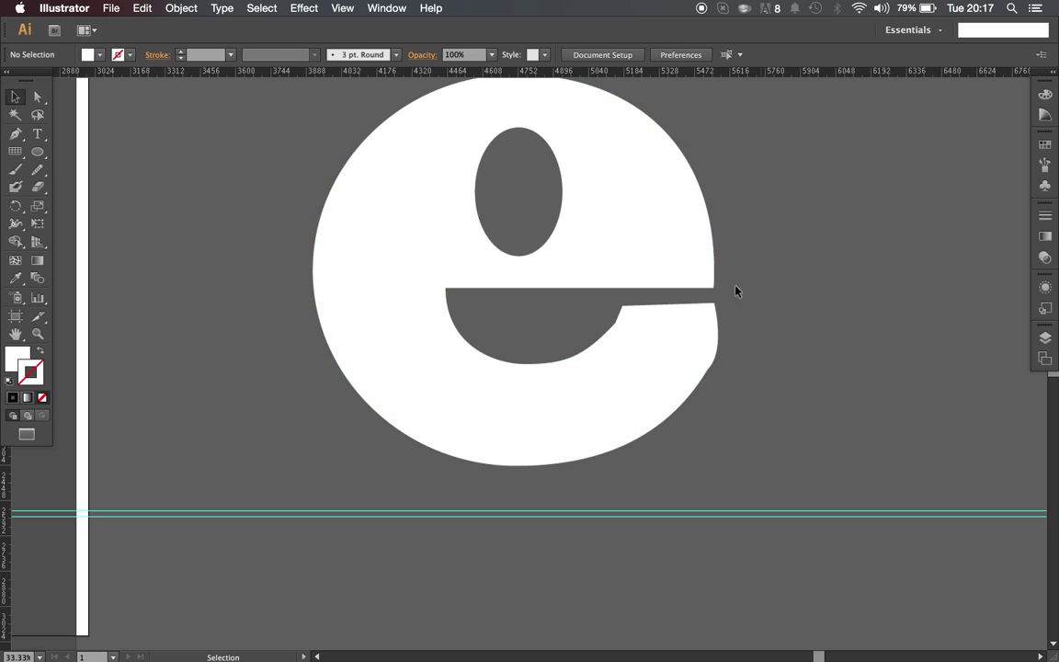
{"action": "left_click", "coordinate": [15, 169]}
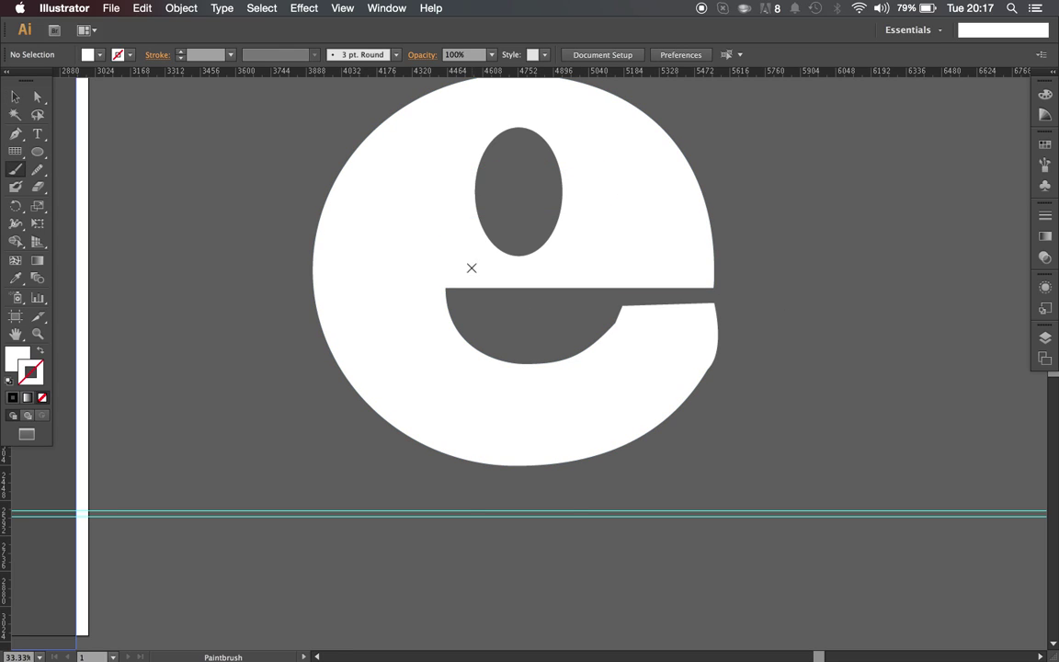
- Draw wavy steam lines in the e's hole and give all three a grey stroke
{"action": "key", "text": "shift+x"}
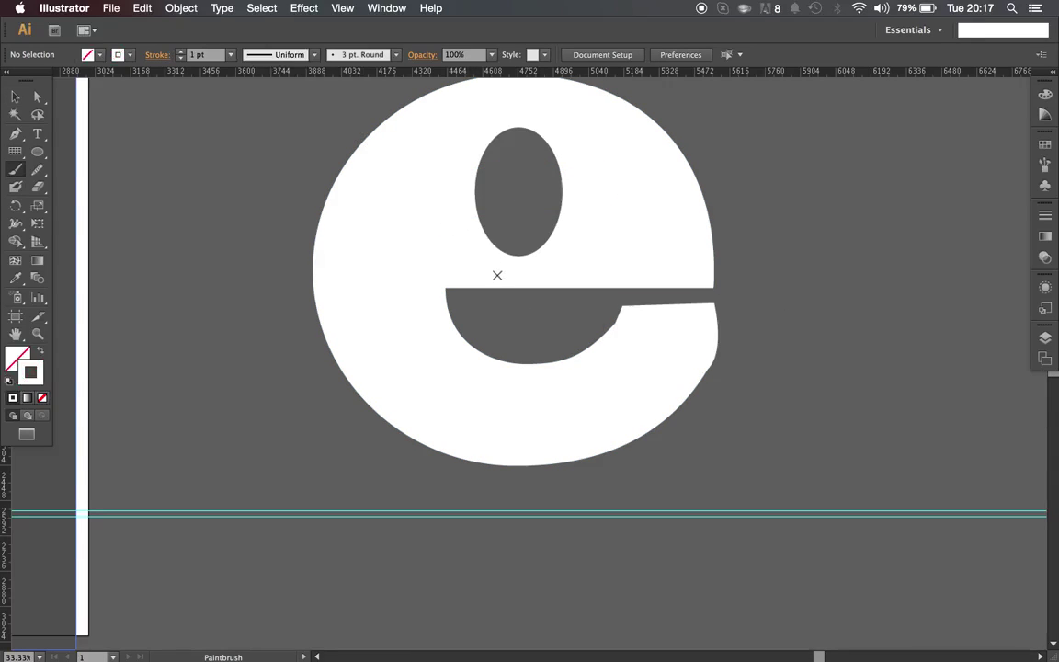
{"action": "mouse_move", "coordinate": [490, 196]}
{"action": "left_mouse_down"}
{"action": "mouse_move", "coordinate": [495, 246]}
{"action": "mouse_move", "coordinate": [538, 248]}
{"action": "left_mouse_up"}
{"action": "left_click", "coordinate": [15, 96]}
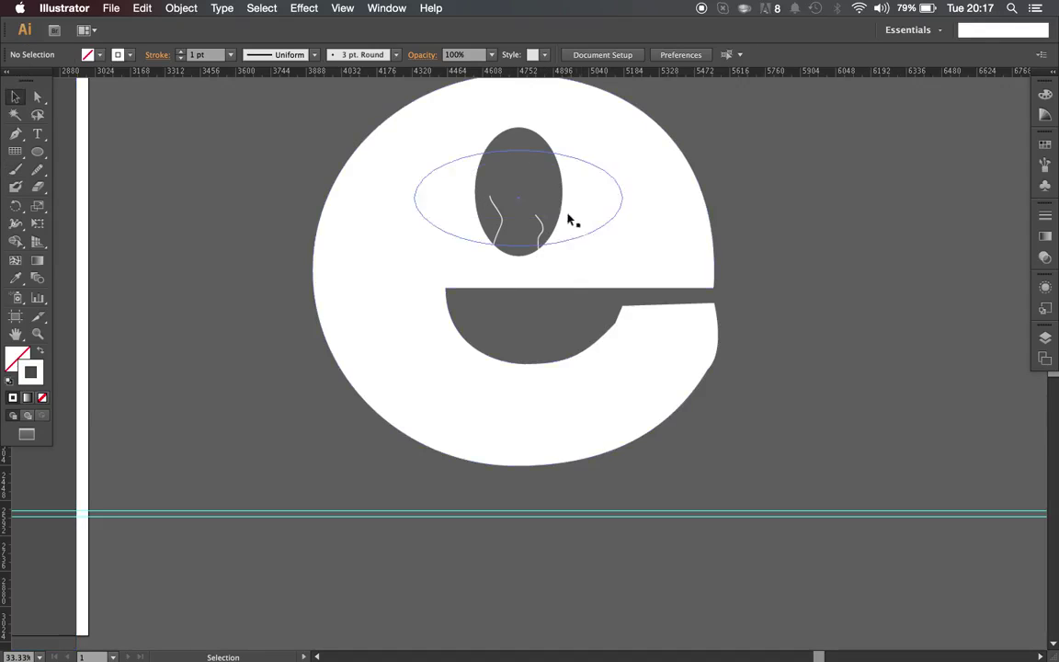
{"action": "left_click", "coordinate": [453, 262]}
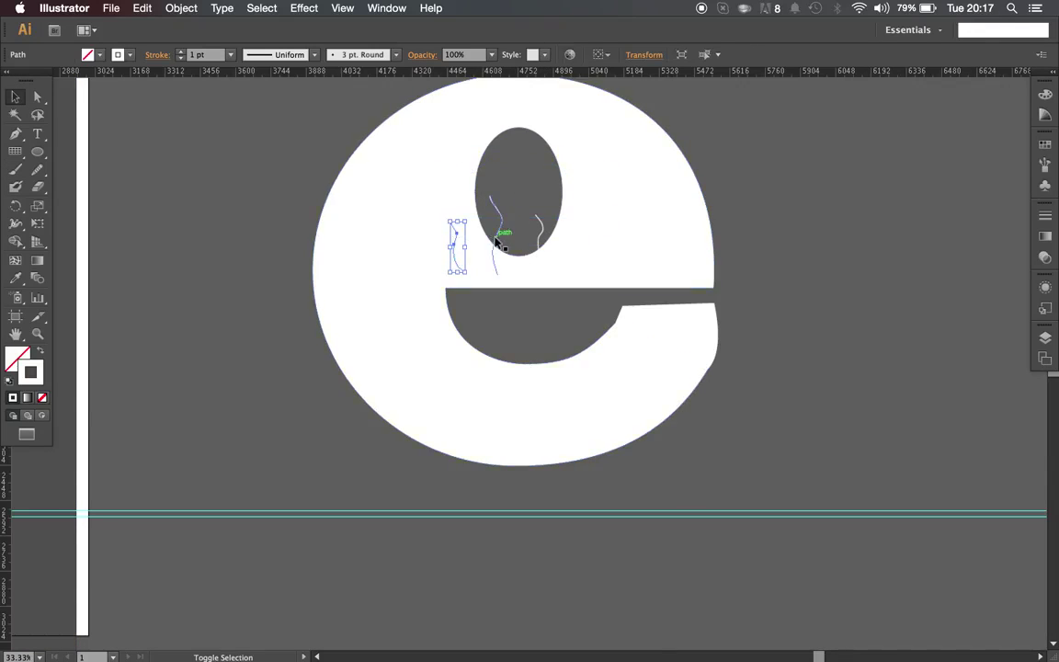
{"action": "left_click", "coordinate": [499, 232], "text": "shift"}
{"action": "left_click", "coordinate": [540, 242], "text": "shift"}
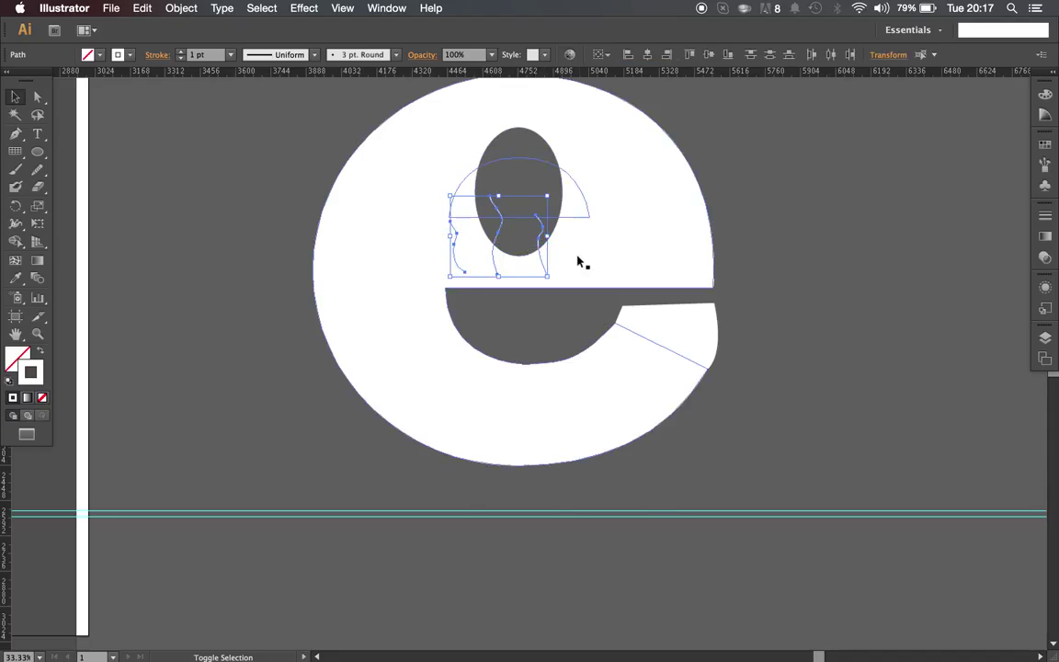
{"action": "left_click", "coordinate": [16, 277]}
{"action": "left_click", "coordinate": [154, 248]}
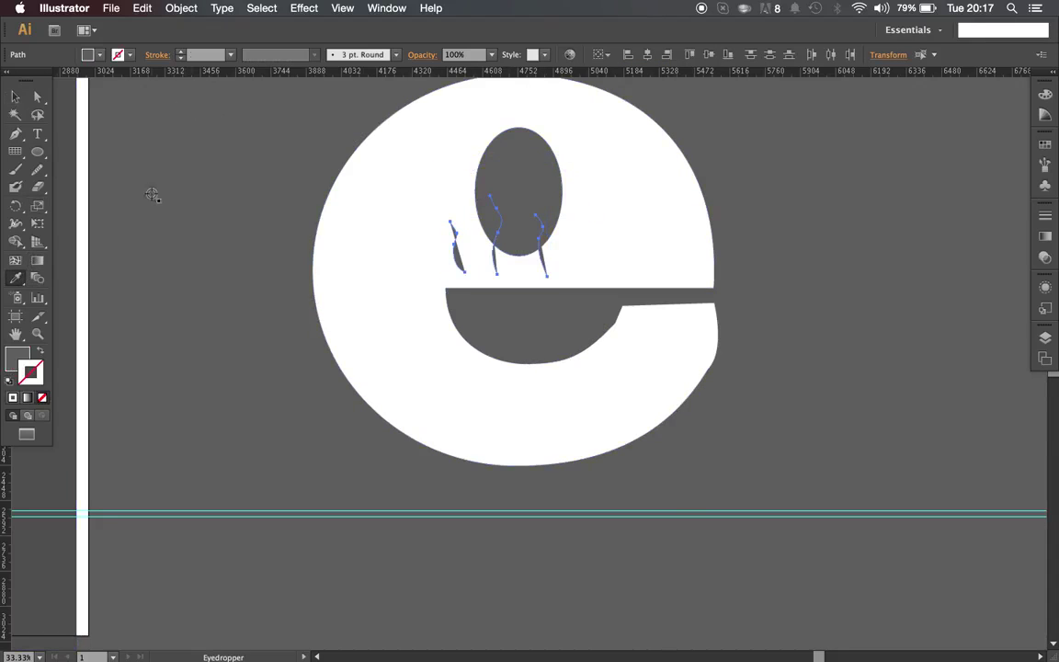
{"action": "left_click", "coordinate": [41, 353]}
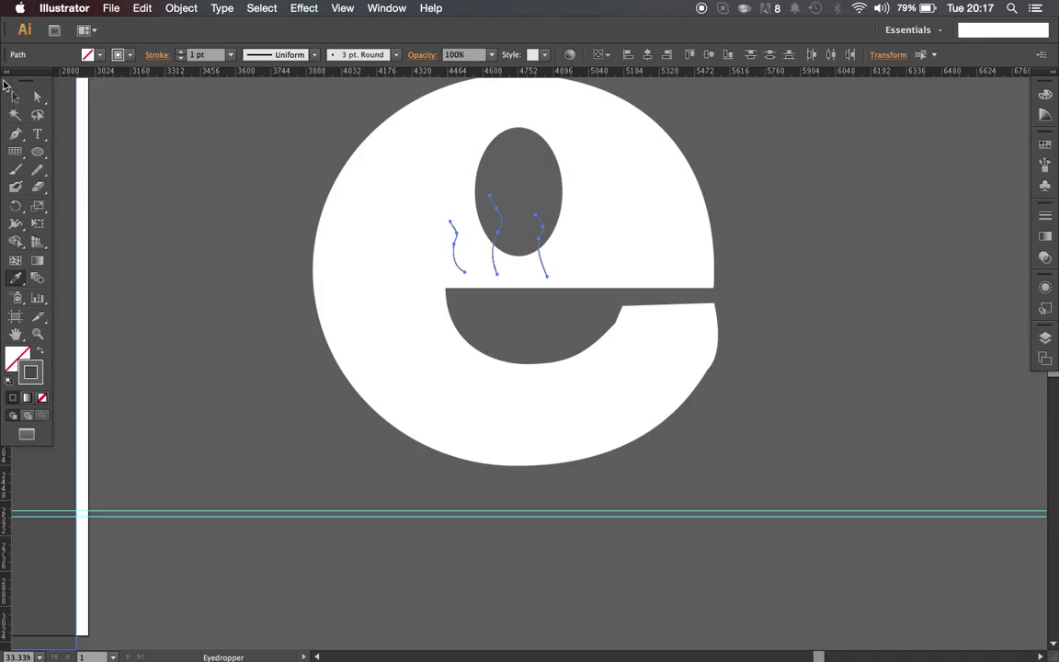
- Give the steam lines a 12 pt stroke, Width Profile 1 and the Basic brush
{"action": "left_click", "coordinate": [181, 52]}
{"action": "left_click", "coordinate": [181, 52]}
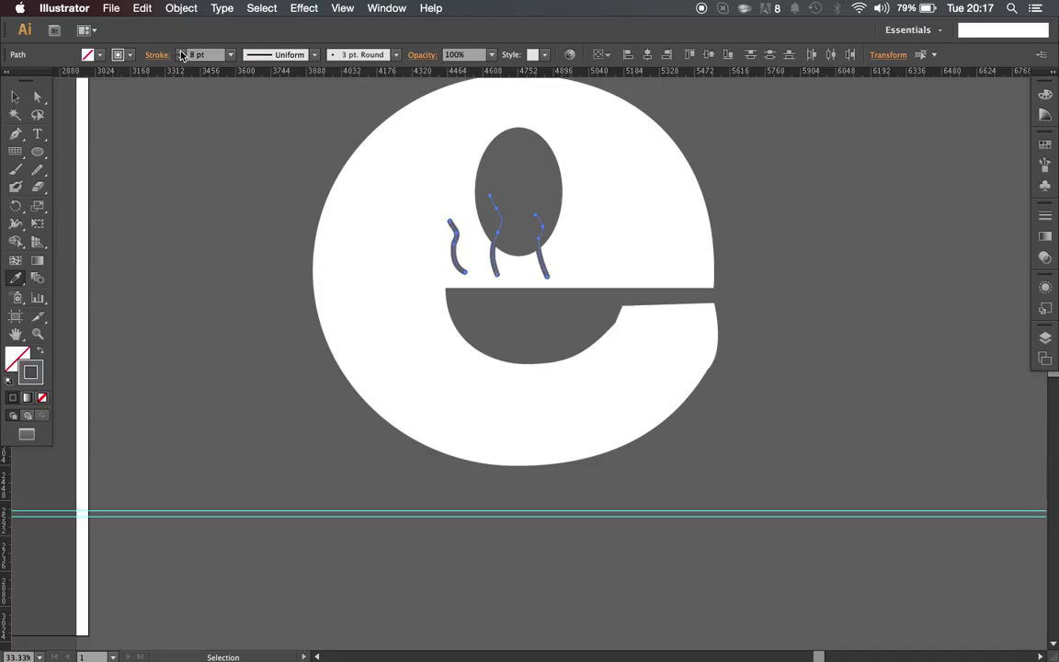
{"action": "left_click", "coordinate": [181, 51]}
{"action": "left_click", "coordinate": [276, 55]}
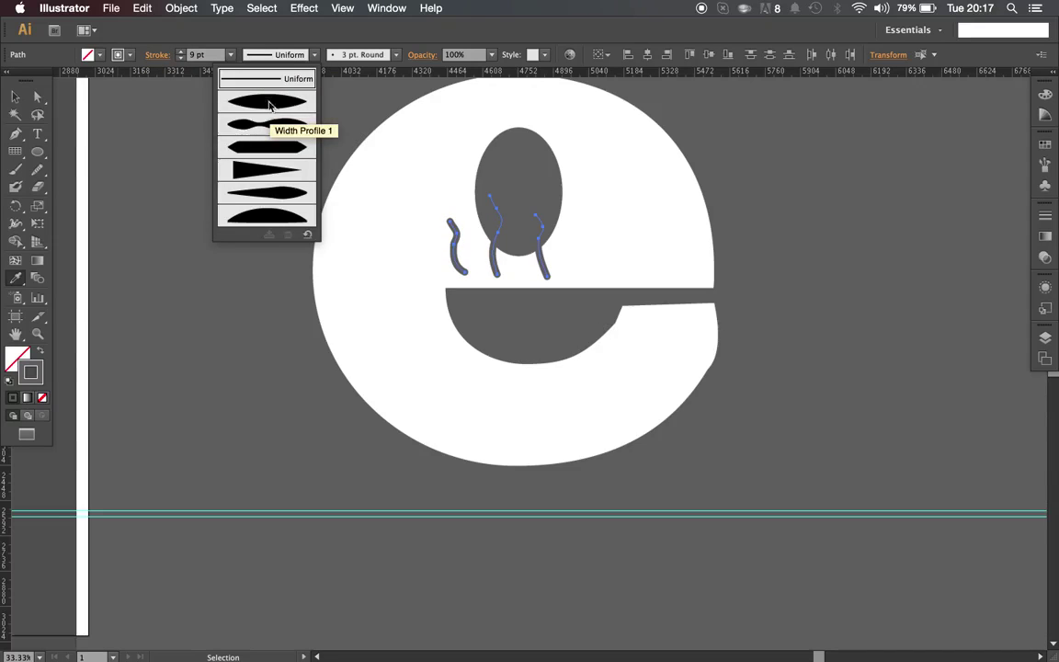
{"action": "left_click", "coordinate": [267, 100]}
{"action": "left_click", "coordinate": [372, 57]}
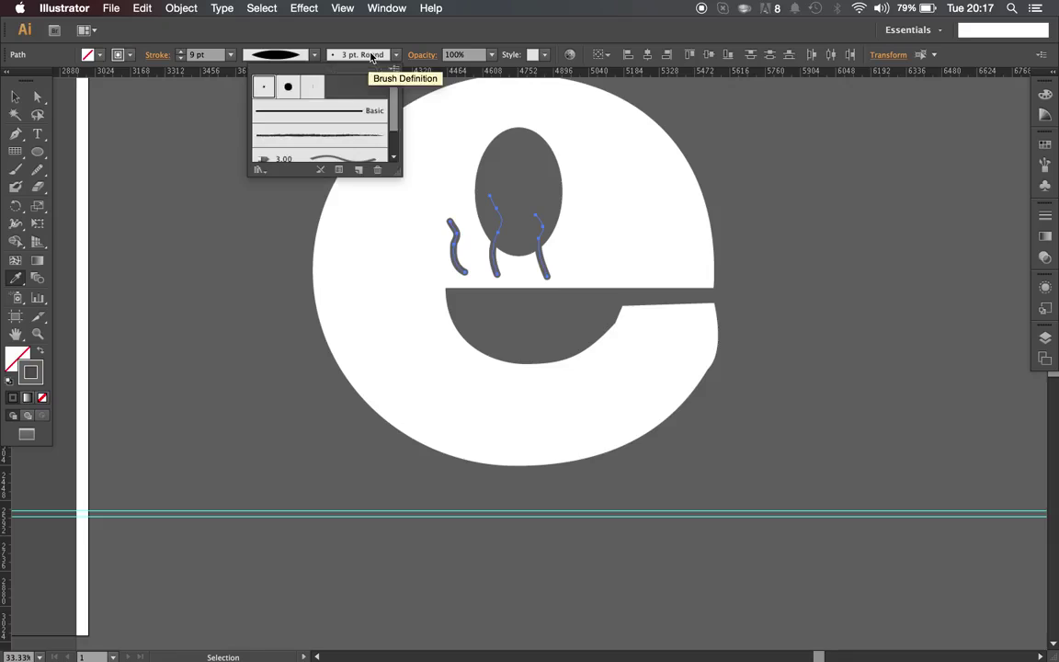
{"action": "left_click", "coordinate": [329, 111]}
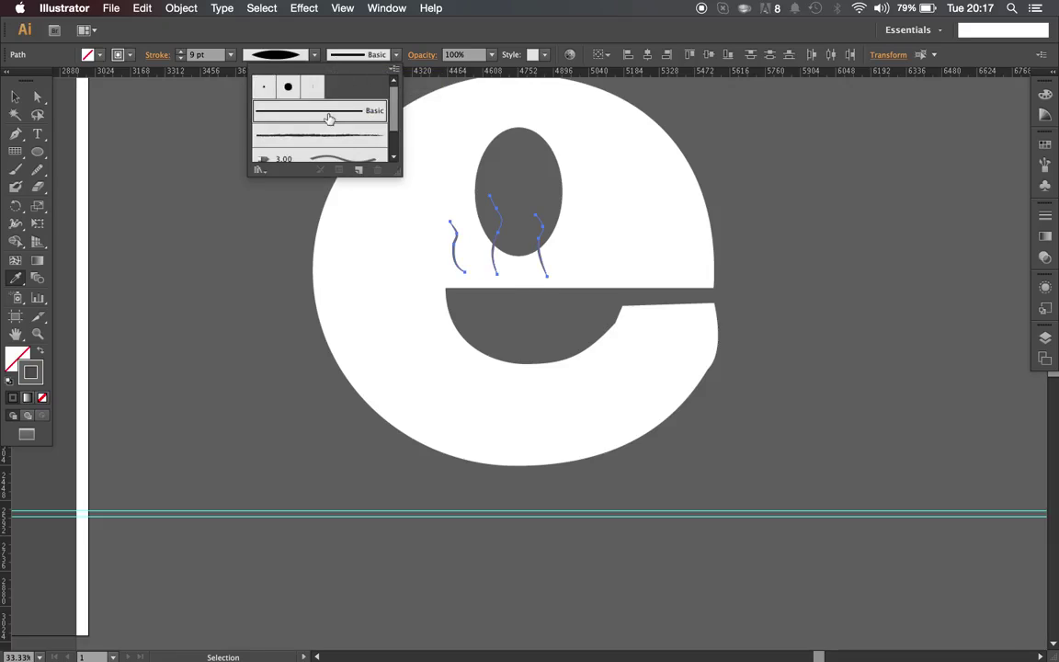
{"action": "left_click", "coordinate": [168, 53]}
{"action": "left_click", "coordinate": [181, 50]}
{"action": "left_click", "coordinate": [181, 51]}
{"action": "left_click", "coordinate": [181, 50]}
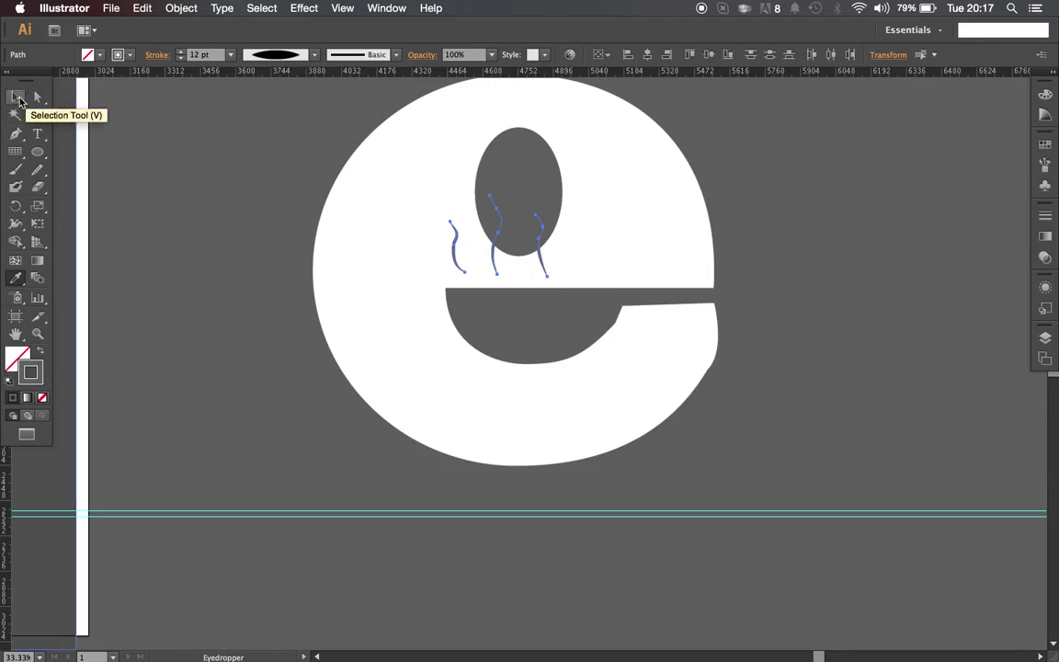
{"action": "left_click", "coordinate": [15, 95]}
{"action": "left_click", "coordinate": [194, 174]}
{"action": "key", "text": "super+minus"}
{"action": "key", "text": "super+minus"}
{"action": "key", "text": "super+minus"}
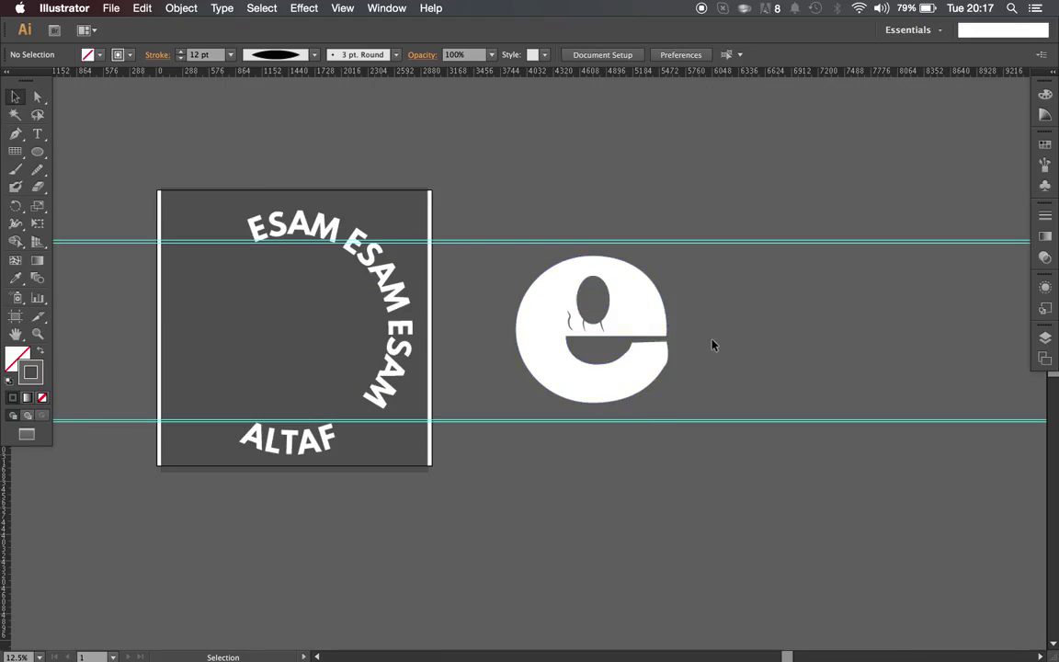
{"action": "left_click", "coordinate": [605, 294]}
{"action": "left_click", "coordinate": [498, 314]}
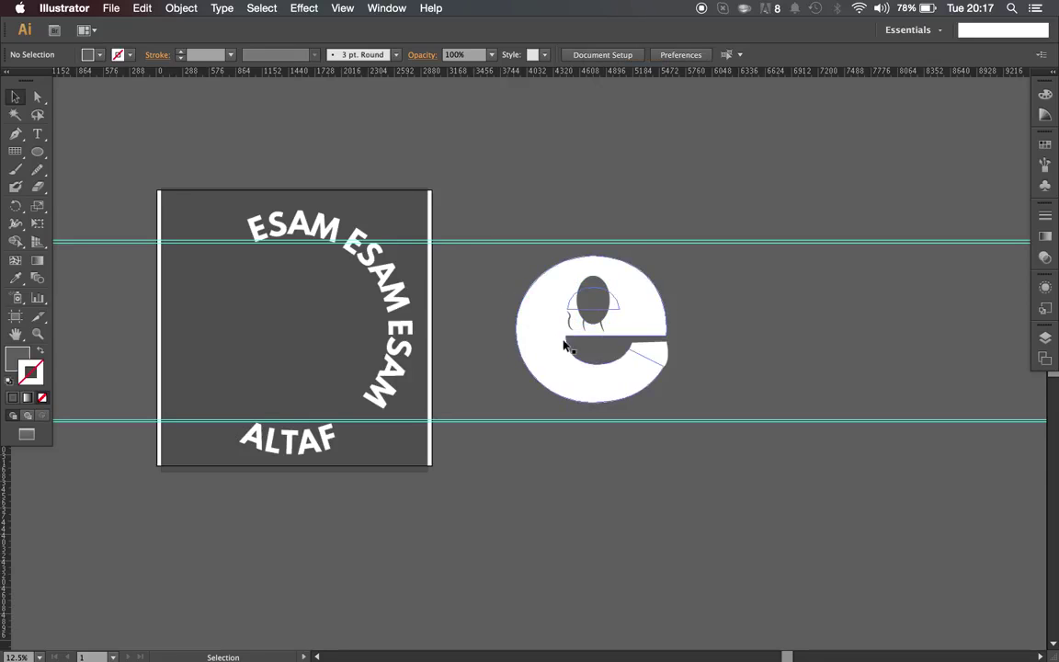